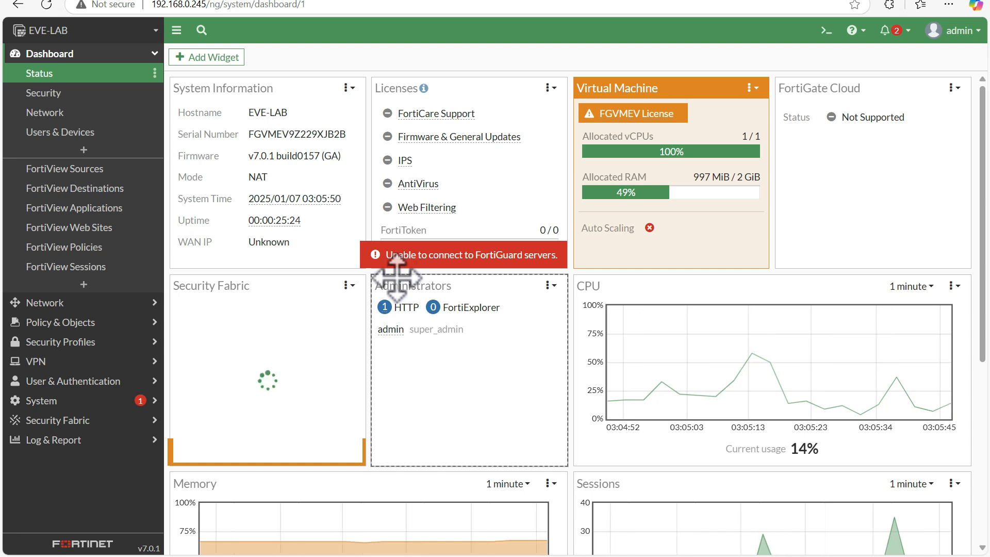
# Step: Open the firewall policy list and start creating a new policy
pyautogui.click(125, 322)
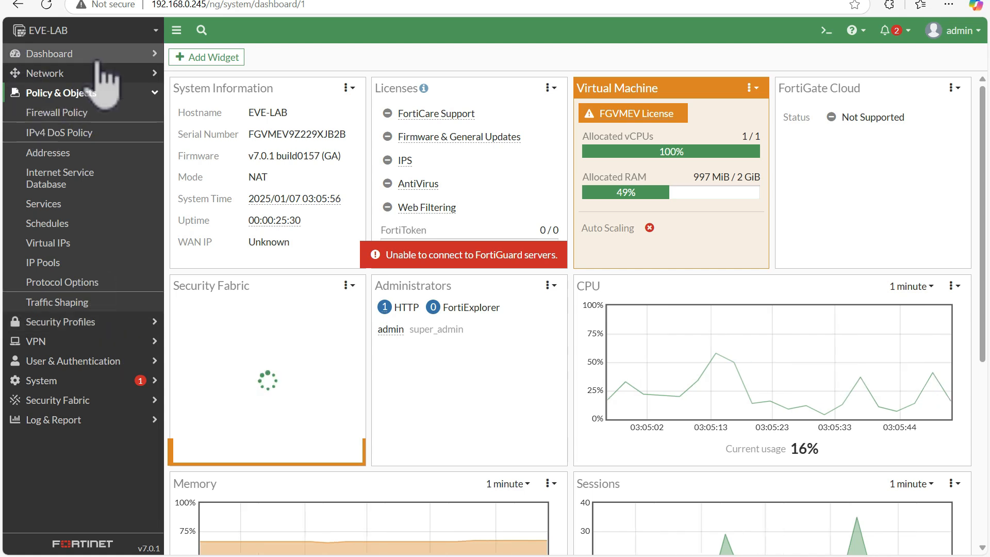
pyautogui.click(123, 110)
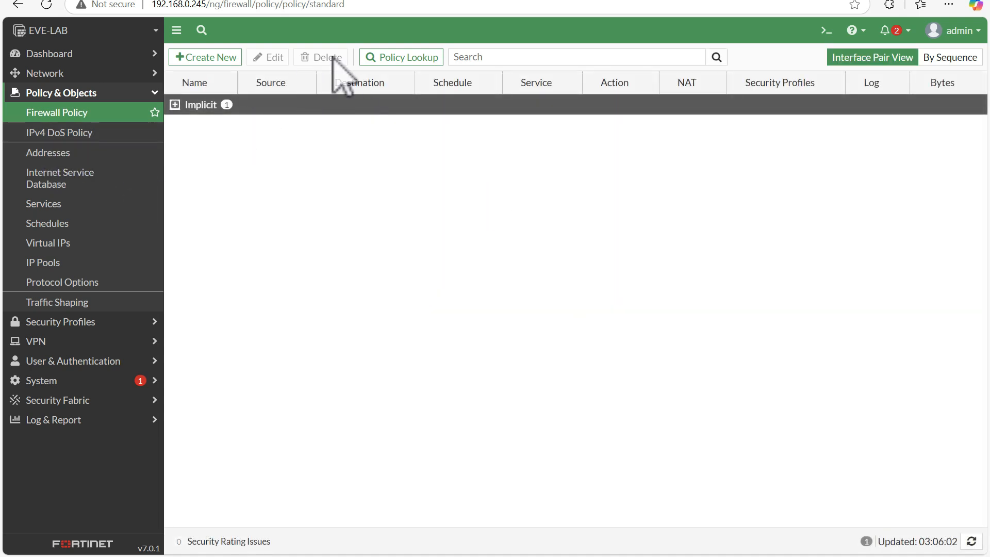
pyautogui.click(220, 58)
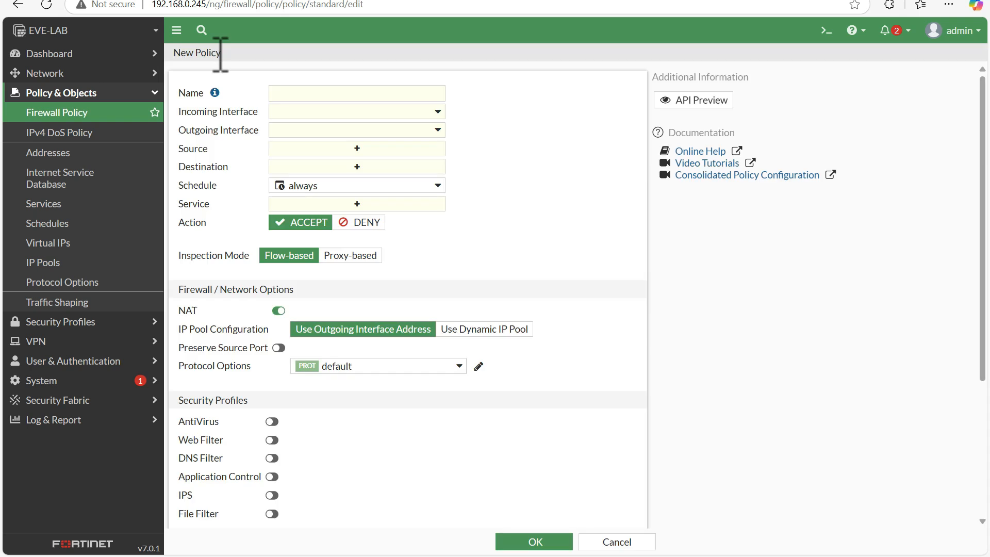
# Step: Name the new policy Test_Policy
pyautogui.click(305, 91)
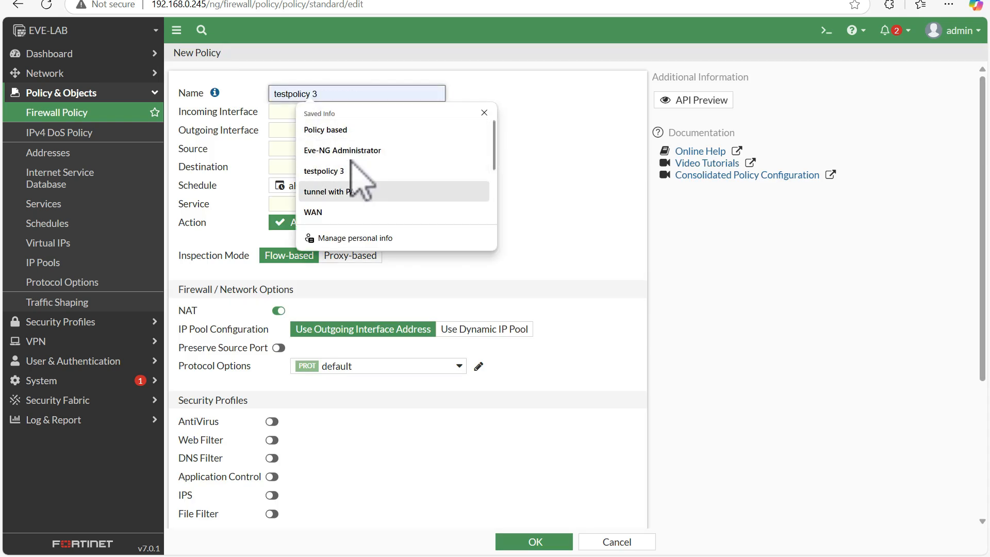
pyautogui.click(297, 211)
pyautogui.click(299, 89)
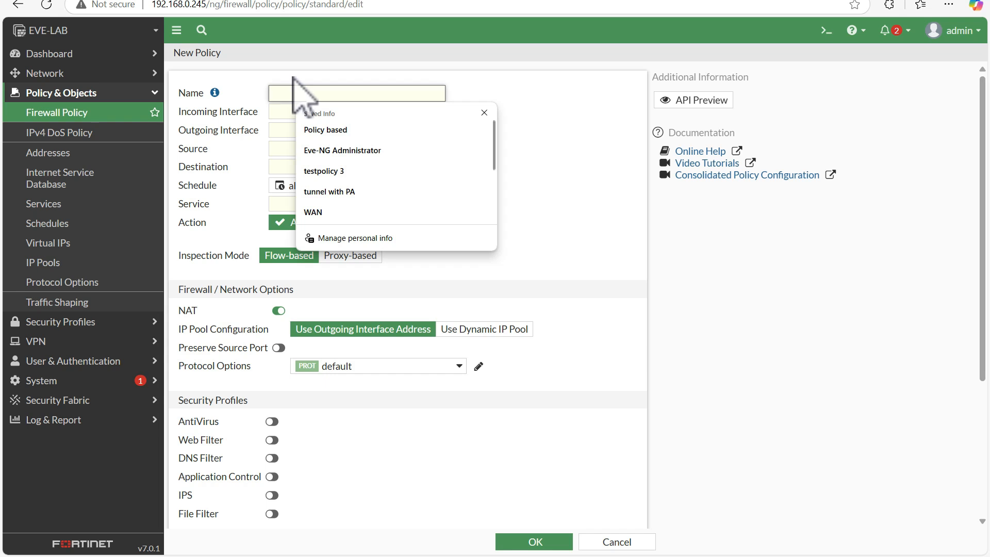
pyautogui.write('Test')
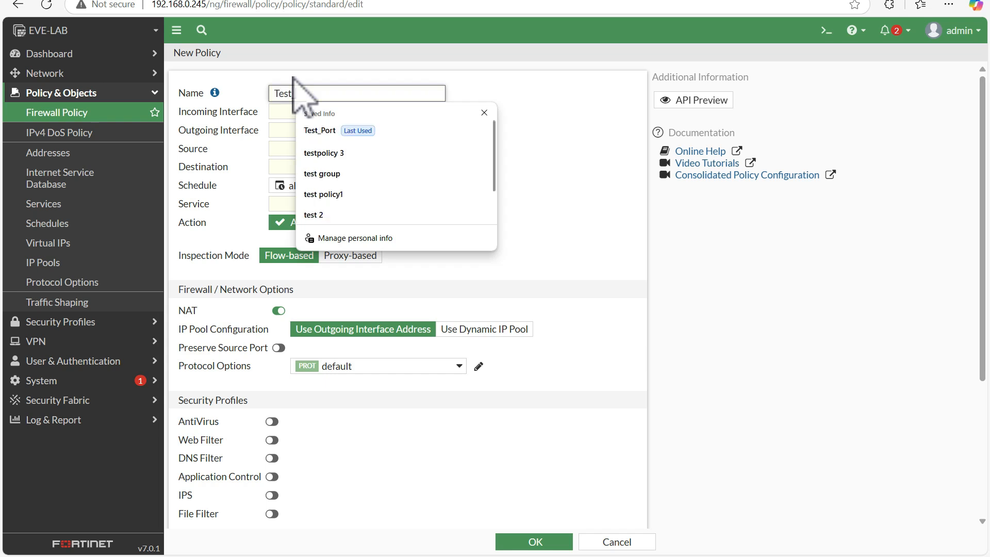
pyautogui.write(' Polci')
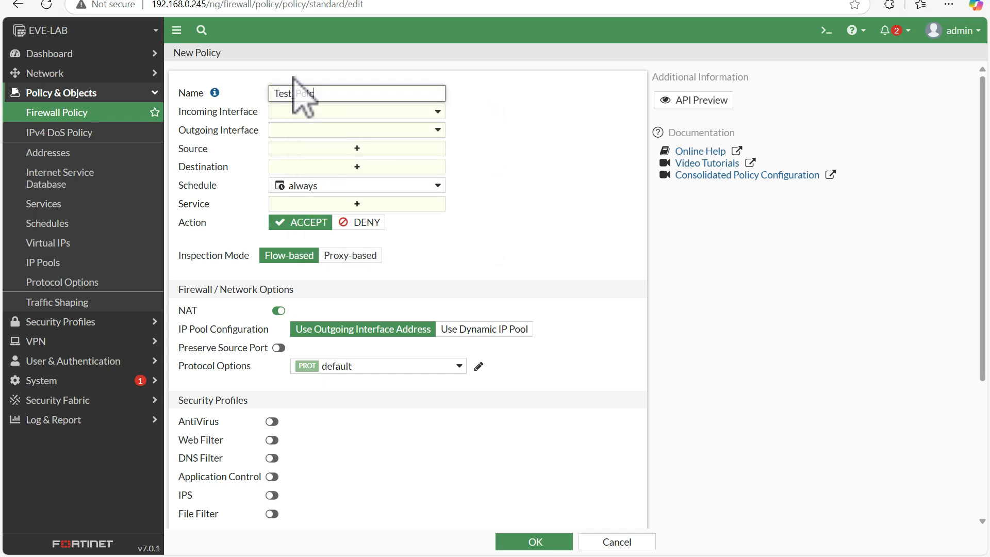
pyautogui.press('BackSpace')
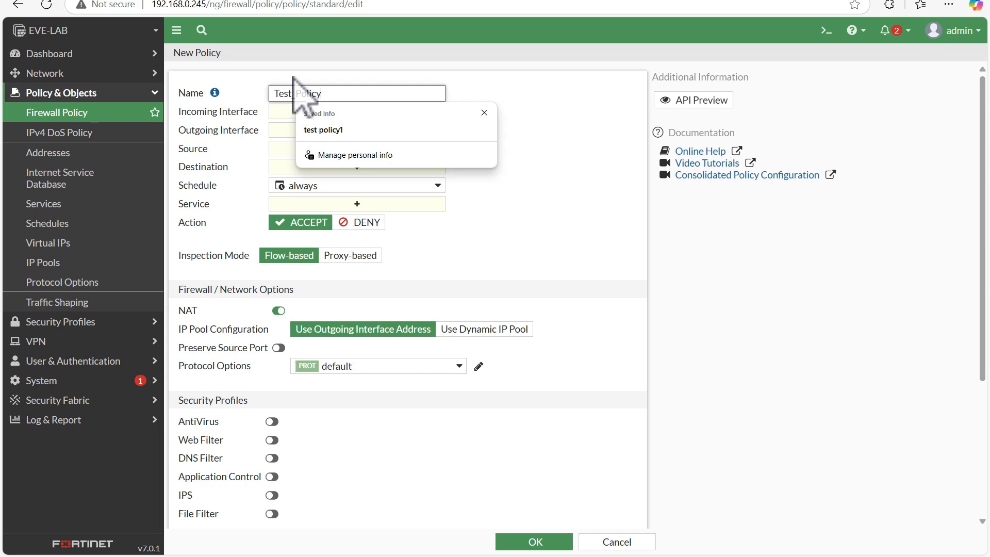
pyautogui.click(298, 73)
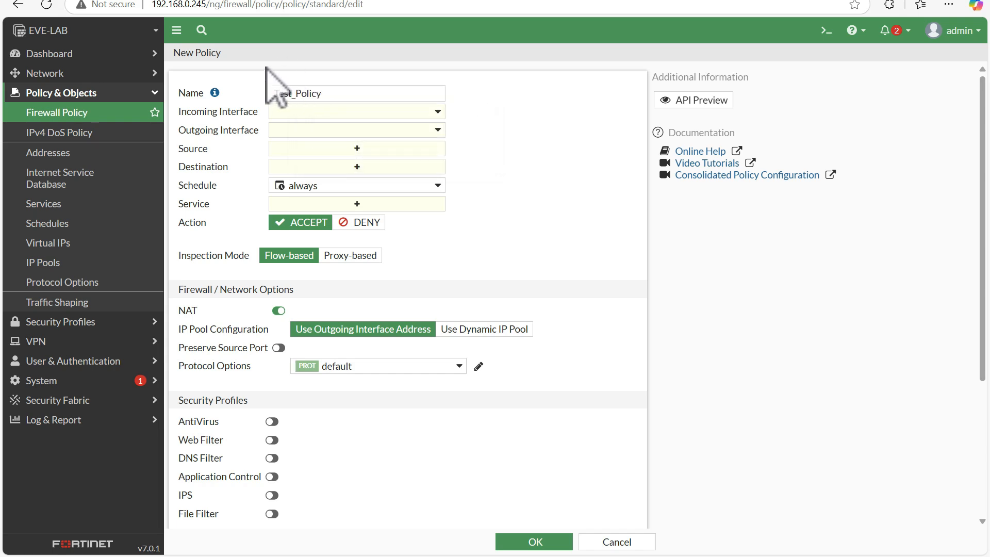
# Step: Set the incoming interface to port2, referring to the lab topology diagram to identify the LAN-facing port
pyautogui.click(335, 112)
pyautogui.click(124, 1)
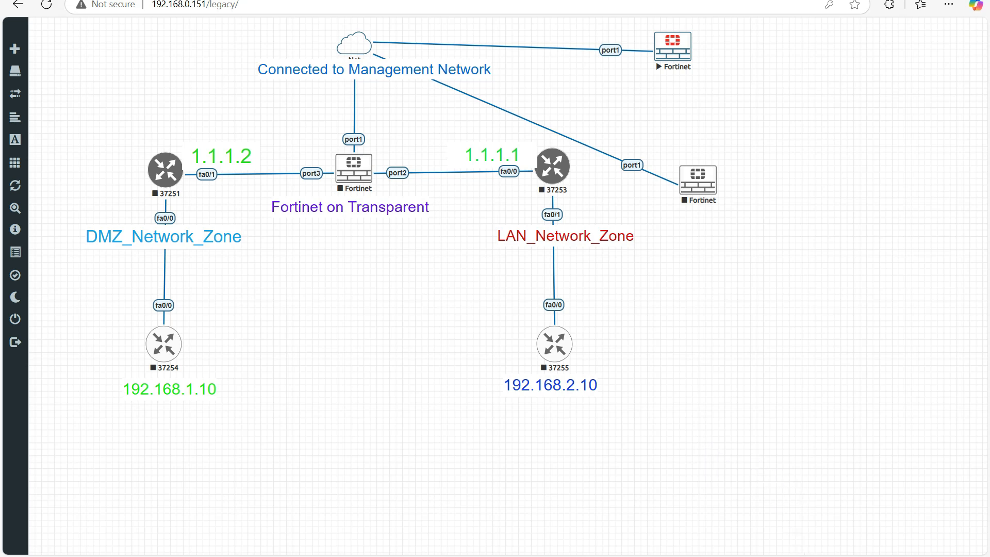
pyautogui.click(786, 556)
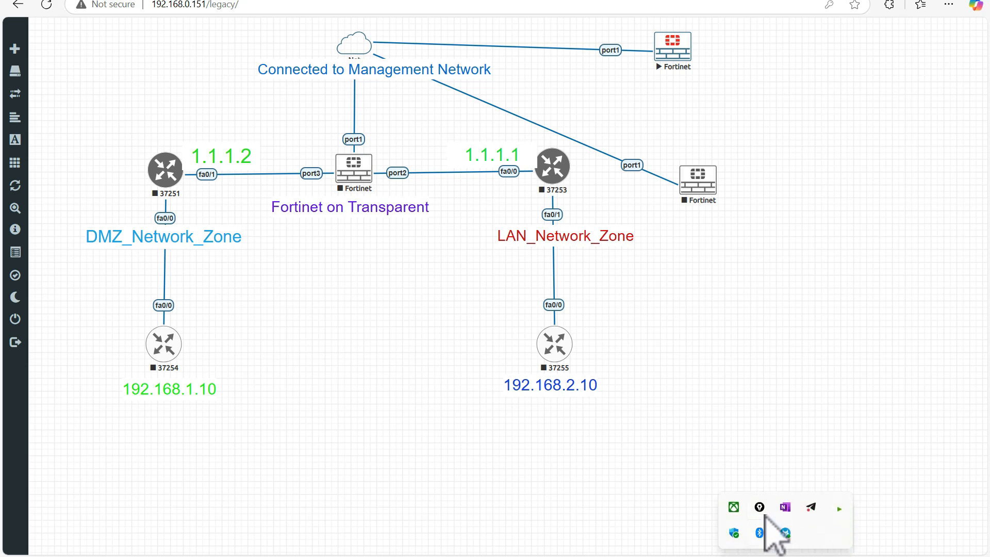
pyautogui.moveTo(441, 29); pyautogui.dragTo(974, 99)
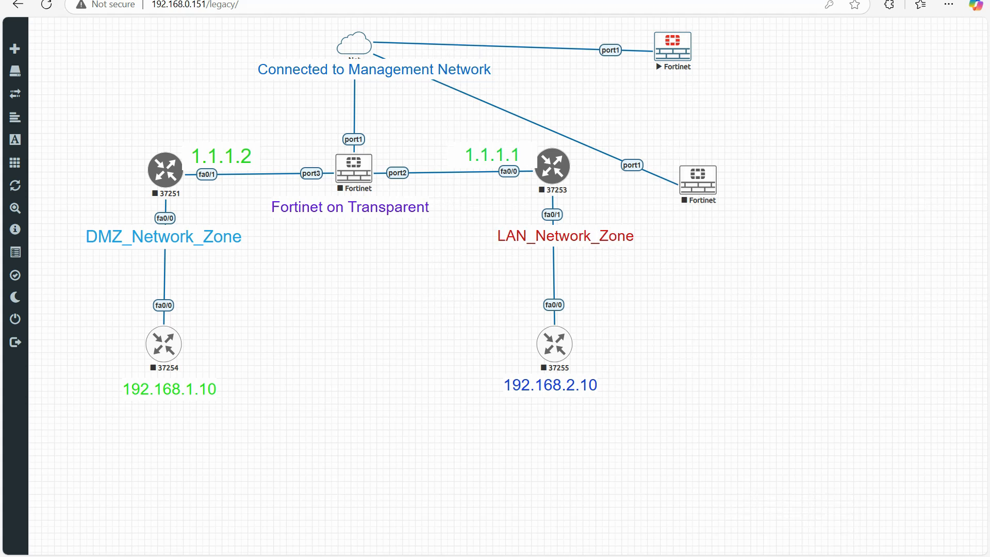
pyautogui.moveTo(411, 161); pyautogui.dragTo(397, 182)
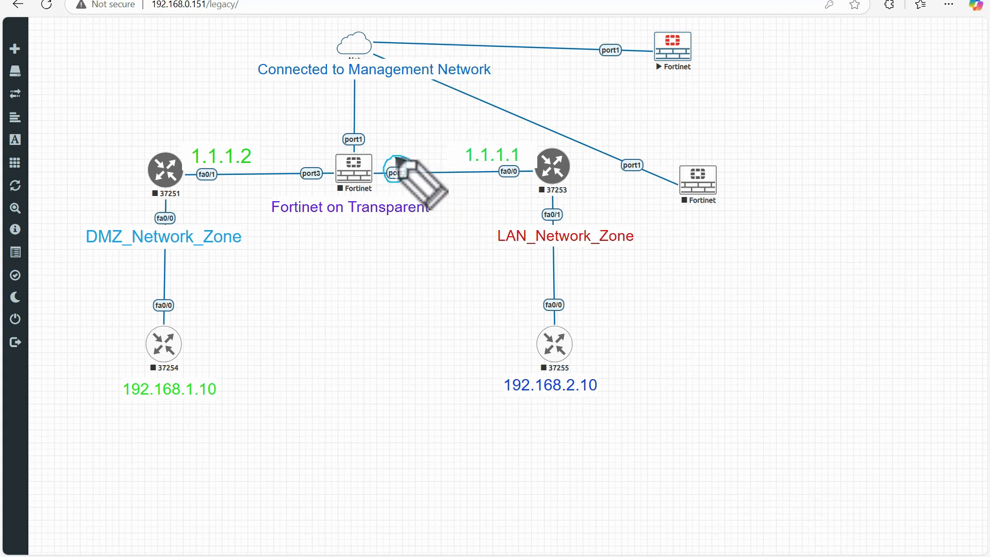
pyautogui.moveTo(382, 181)
pyautogui.mouseDown()
pyautogui.moveTo(334, 231)
pyautogui.moveTo(301, 184)
pyautogui.mouseUp()
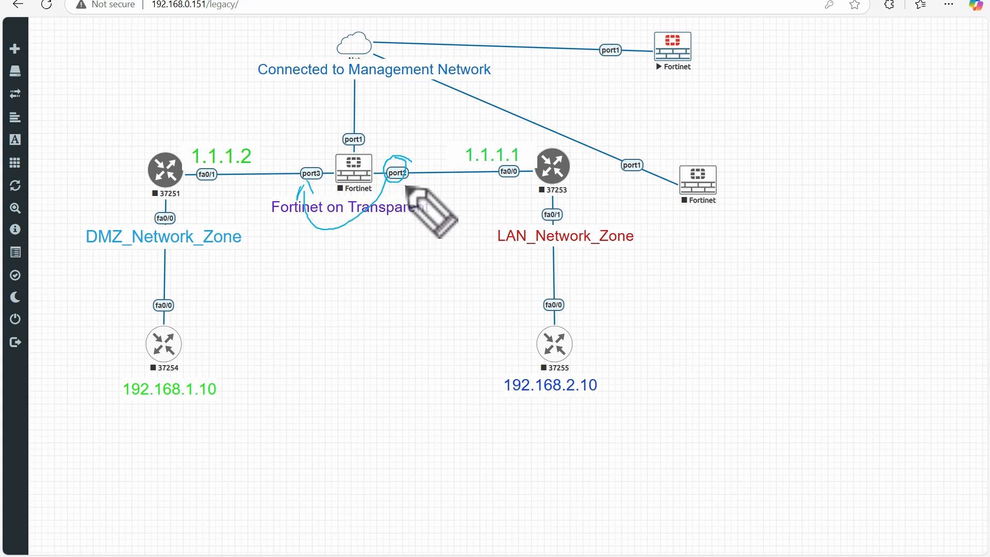
pyautogui.moveTo(407, 184); pyautogui.dragTo(413, 180)
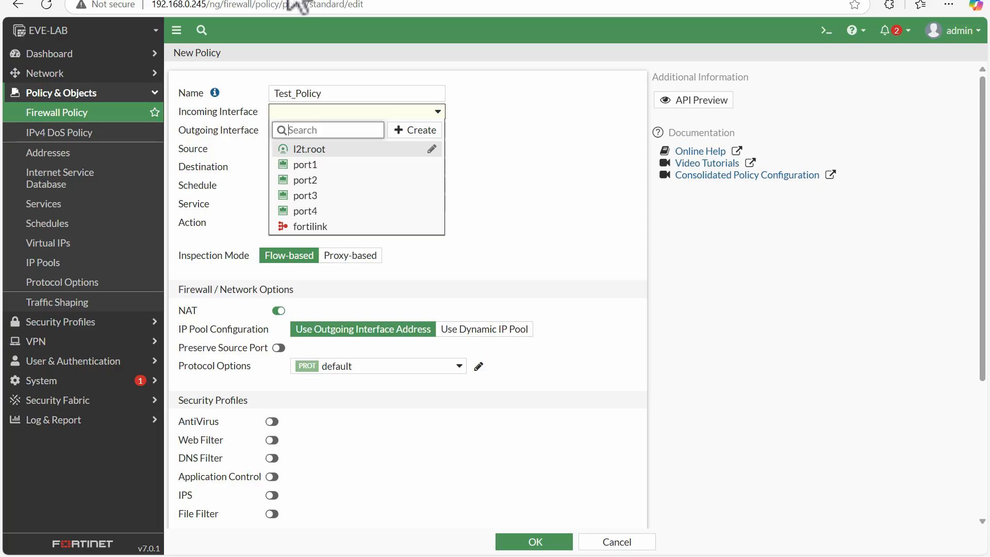
pyautogui.click(311, 180)
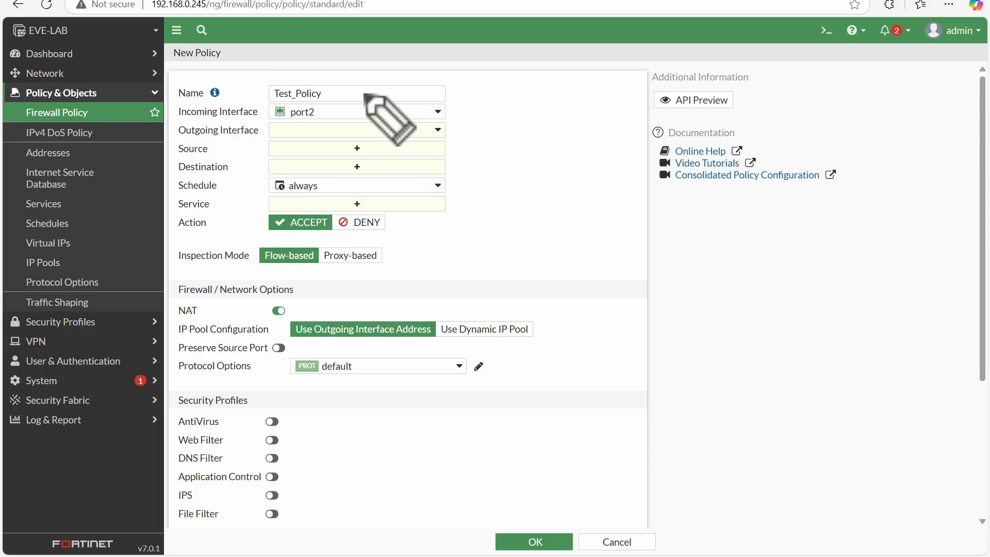
# Step: Set the outgoing interface to port3 after checking the topology diagram again
pyautogui.moveTo(193, 120); pyautogui.dragTo(246, 119)
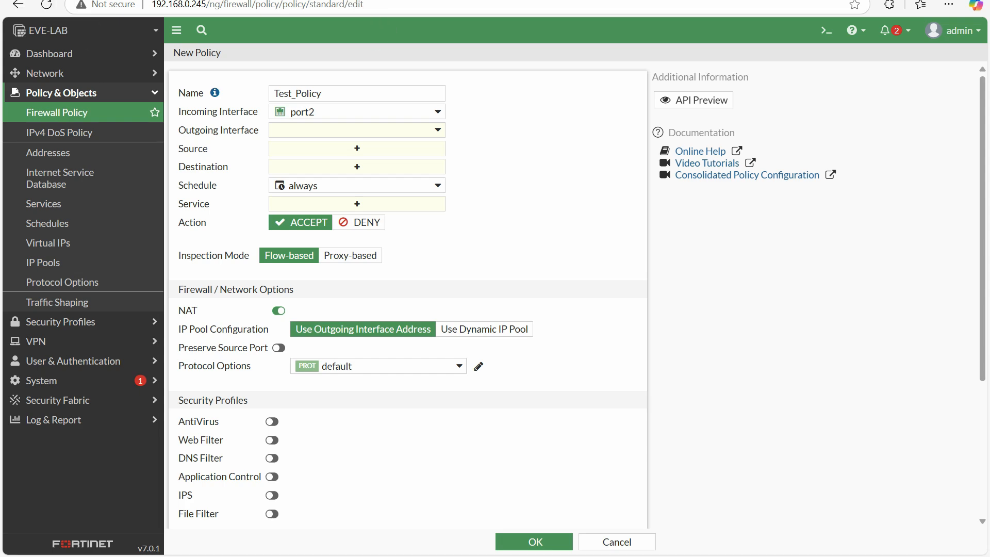
pyautogui.click(132, 1)
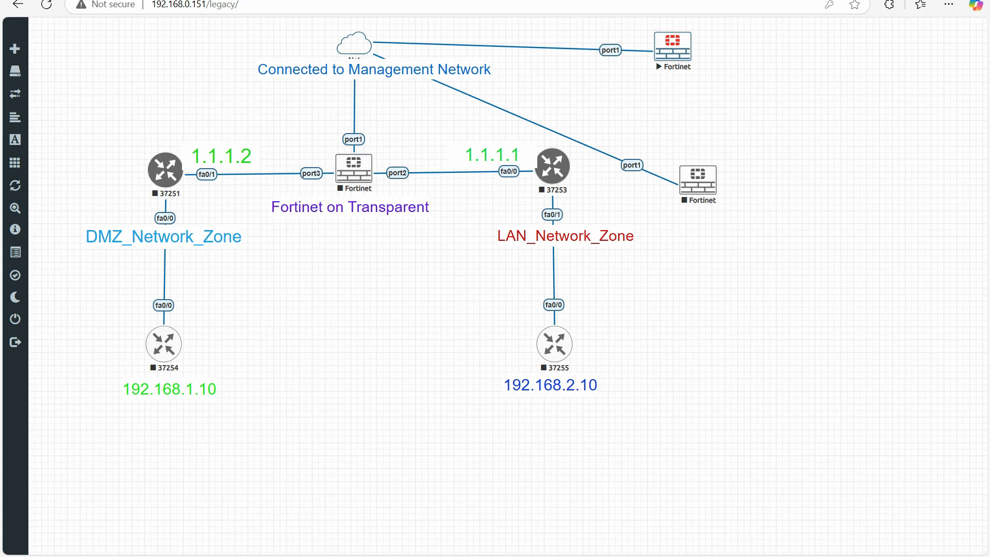
pyautogui.click(337, 2)
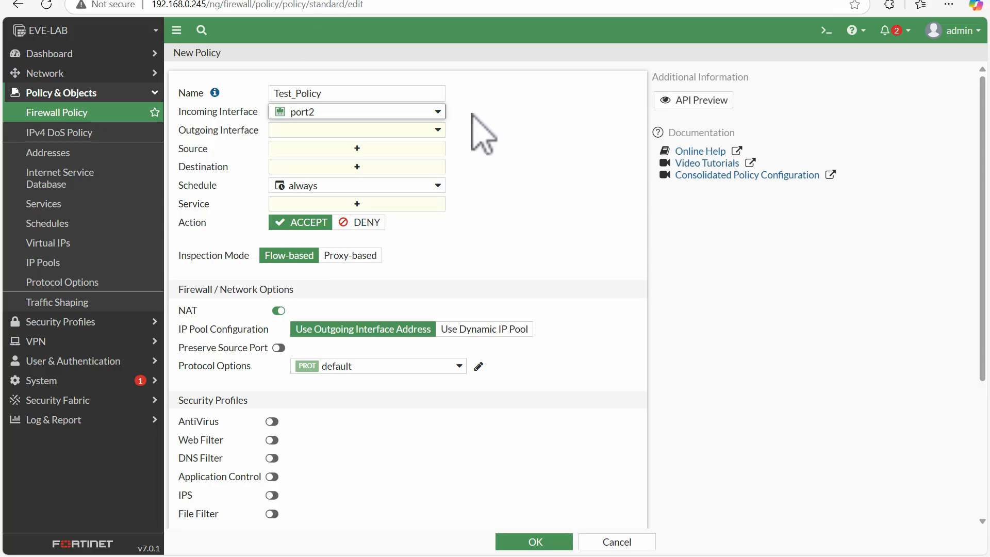
pyautogui.click(320, 130)
pyautogui.click(310, 216)
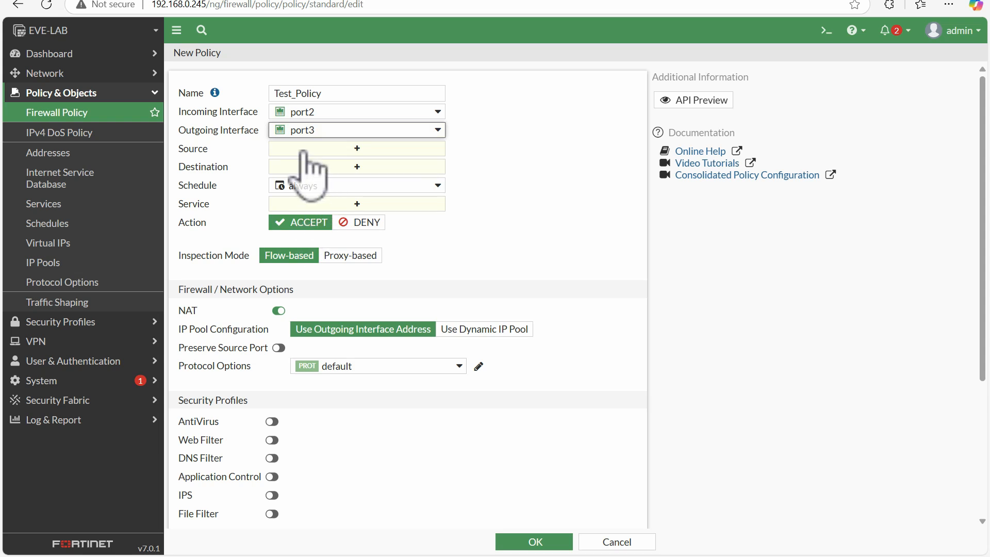
# Step: Set the policy source to the LAN_192.168.1.0/24 address object
pyautogui.click(331, 151)
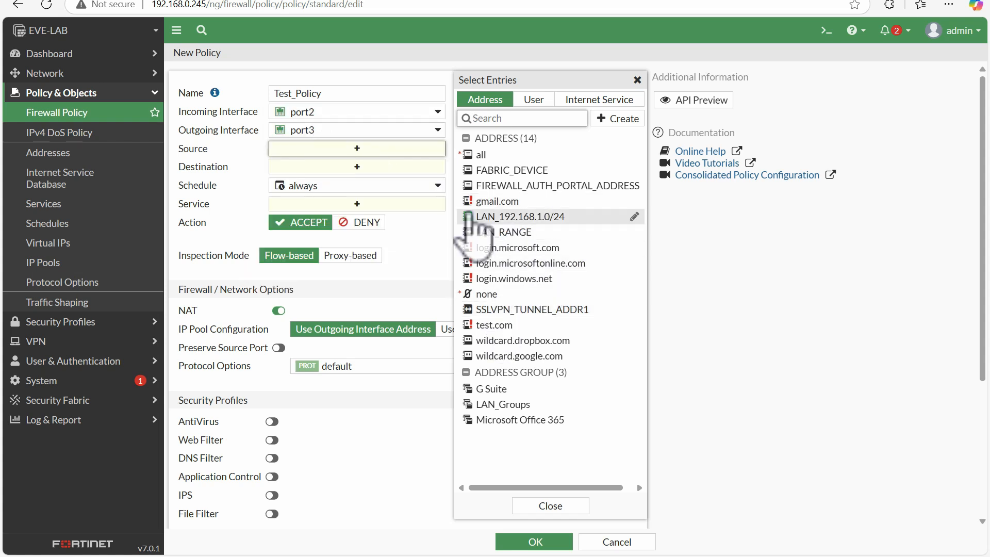
pyautogui.click(526, 216)
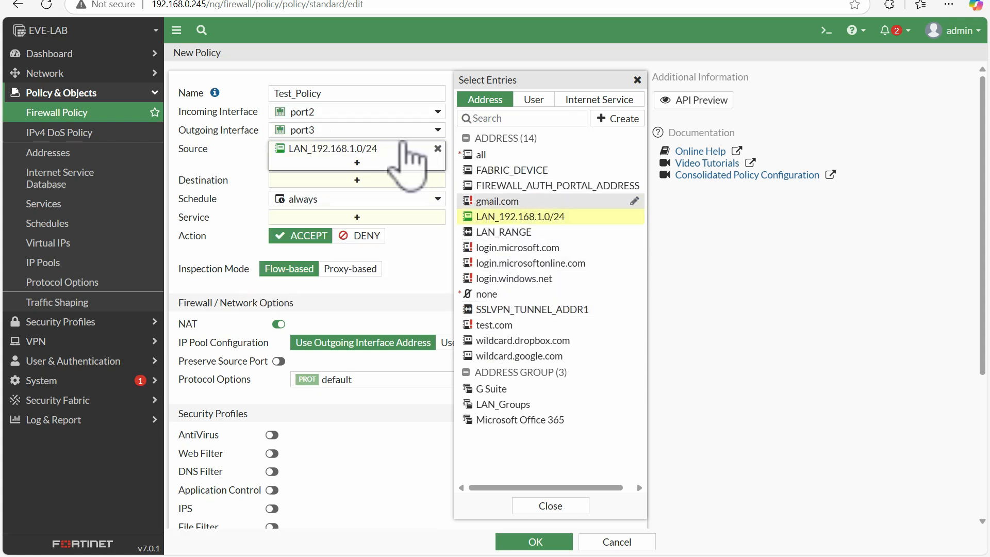
pyautogui.click(221, 155)
pyautogui.moveTo(314, 153)
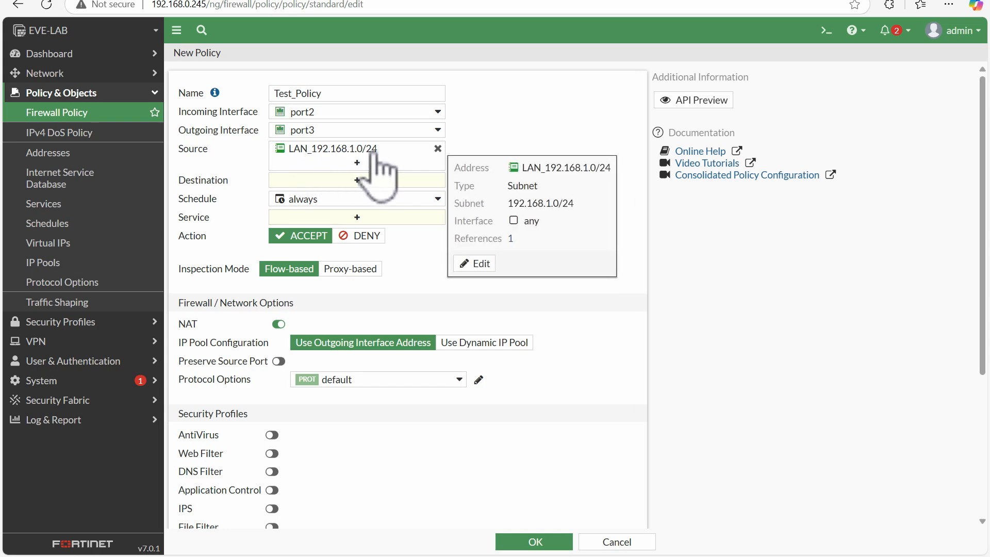
# Step: Set the destination to the all address after rechecking the topology diagram
pyautogui.click(159, 0)
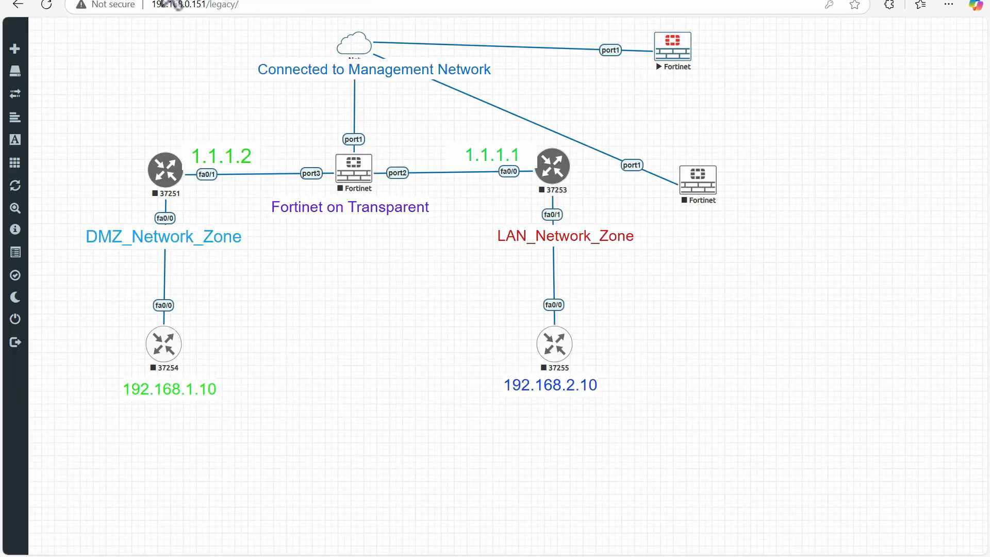
pyautogui.click(299, 1)
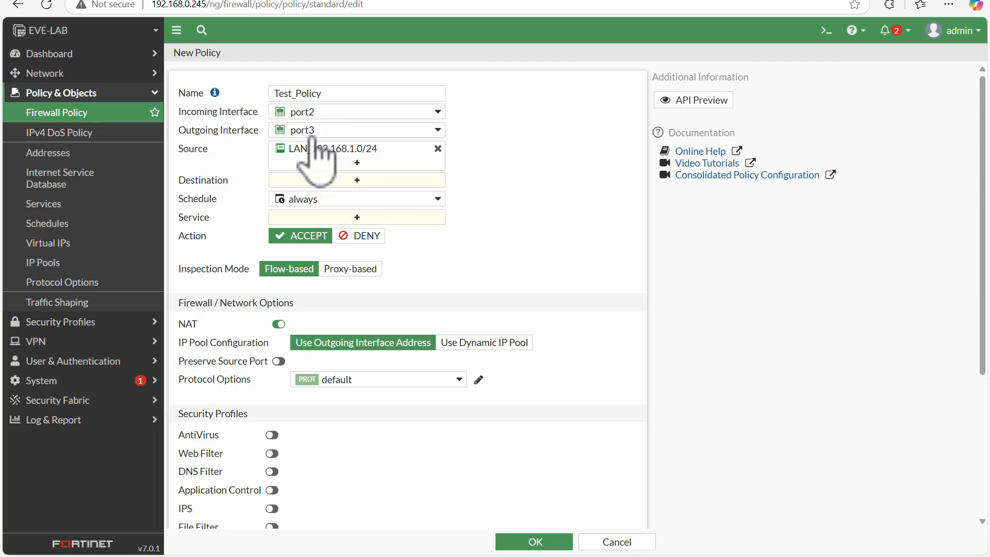
pyautogui.moveTo(311, 134)
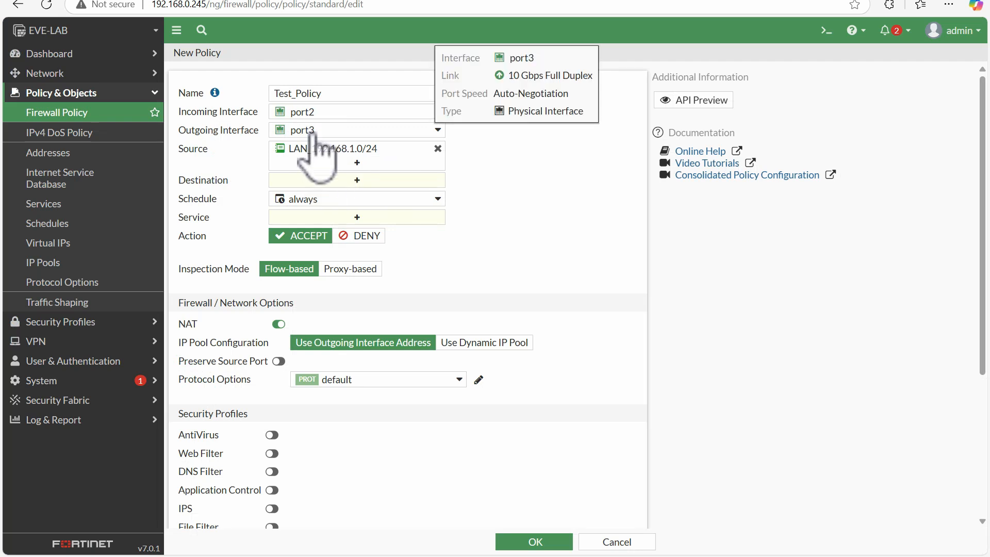
pyautogui.click(314, 180)
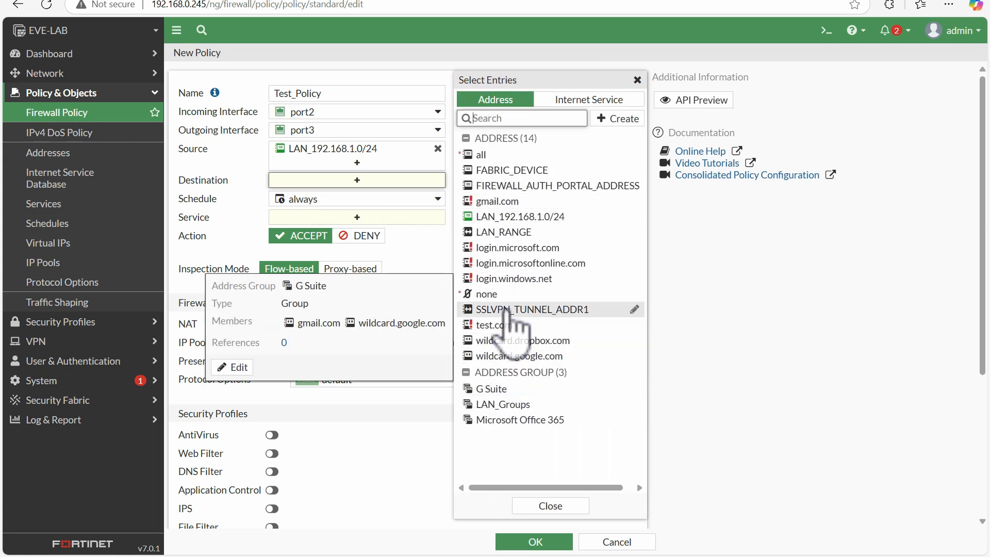
pyautogui.moveTo(505, 173)
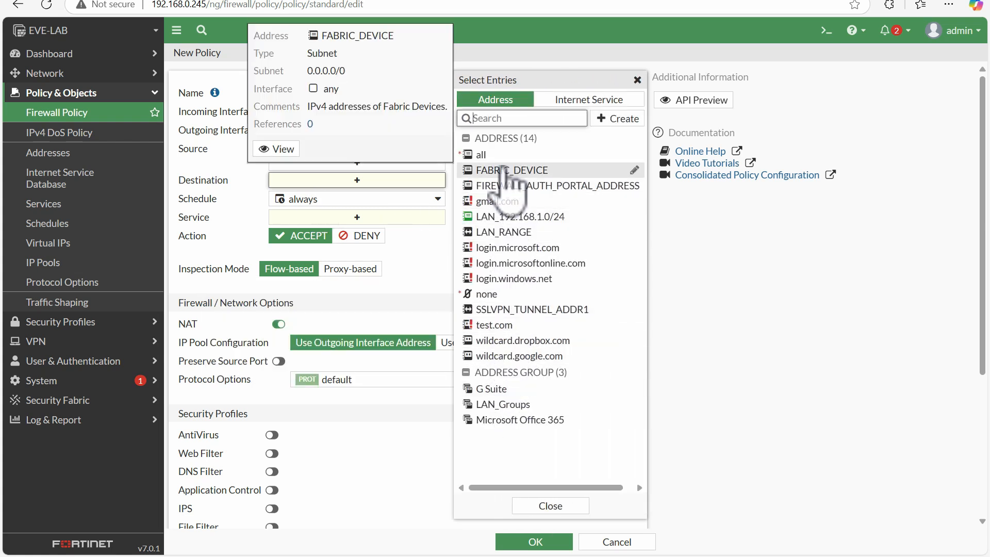
pyautogui.click(482, 154)
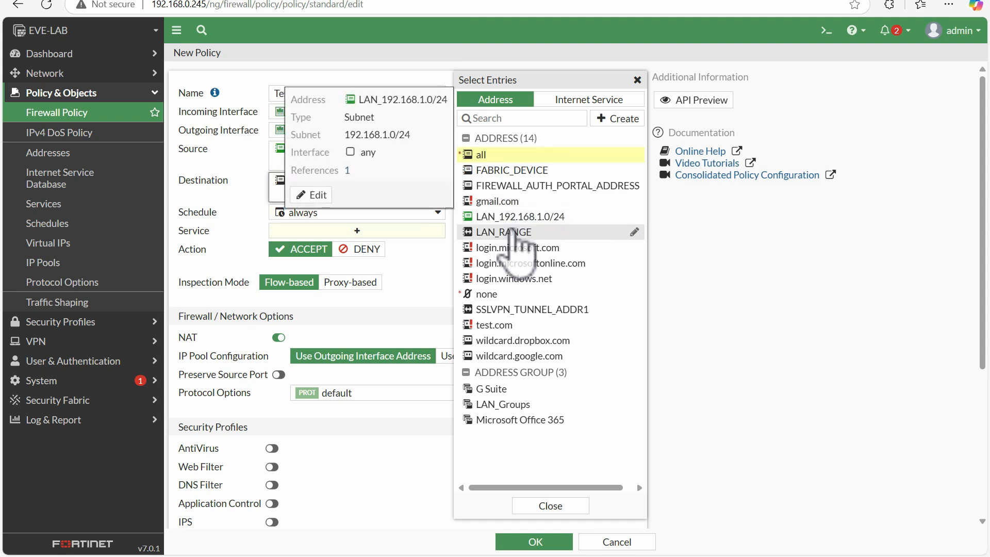
pyautogui.moveTo(513, 237)
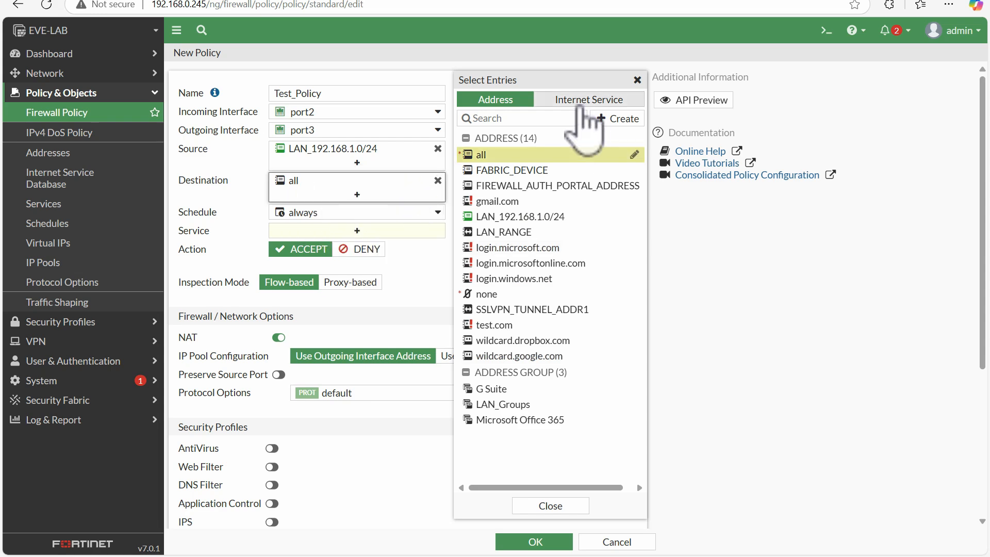
# Step: Set the destination to the Microsoft-Office365 internet service, searching for micr, and remove the all address
pyautogui.click(585, 101)
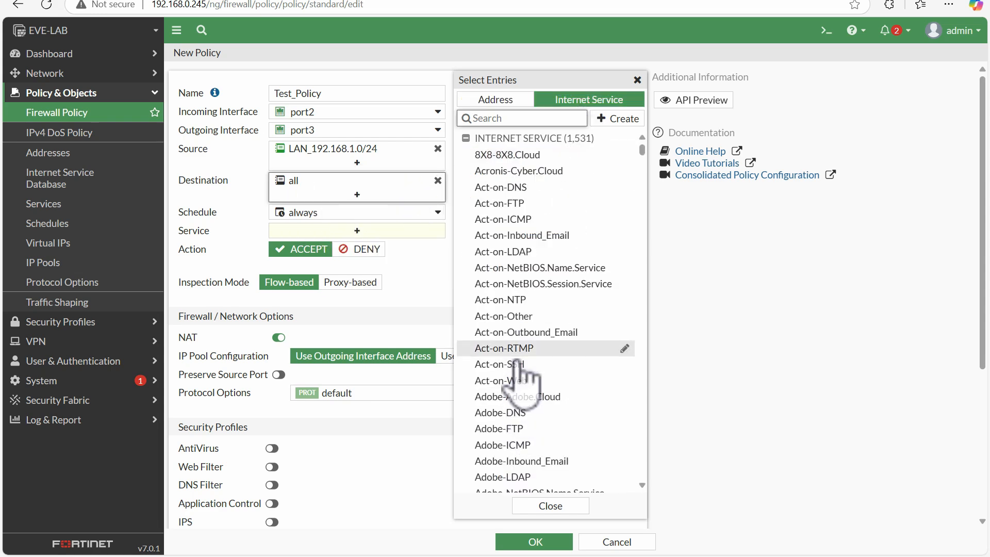
pyautogui.moveTo(643, 148); pyautogui.dragTo(645, 246)
pyautogui.click(510, 121)
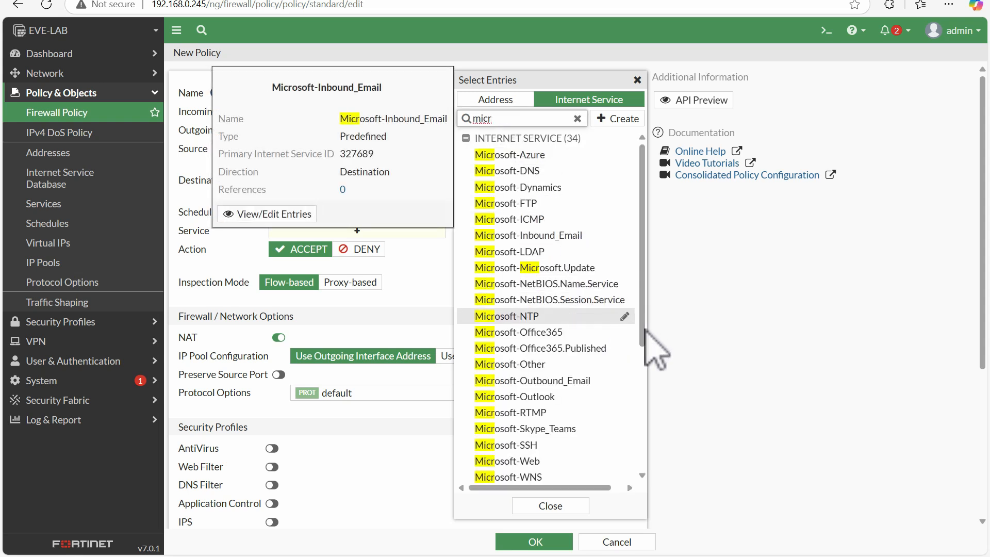
pyautogui.moveTo(646, 331); pyautogui.dragTo(645, 370)
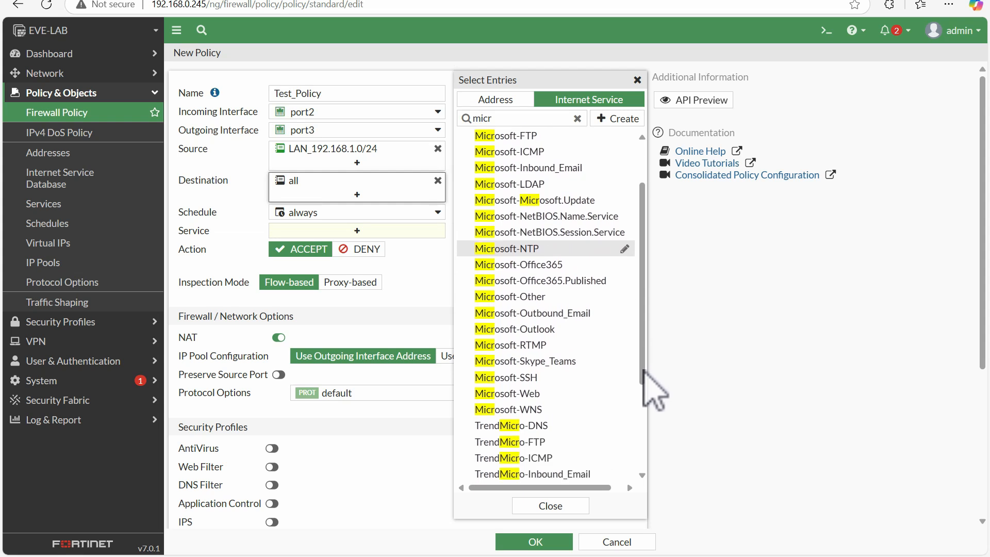
pyautogui.click(546, 265)
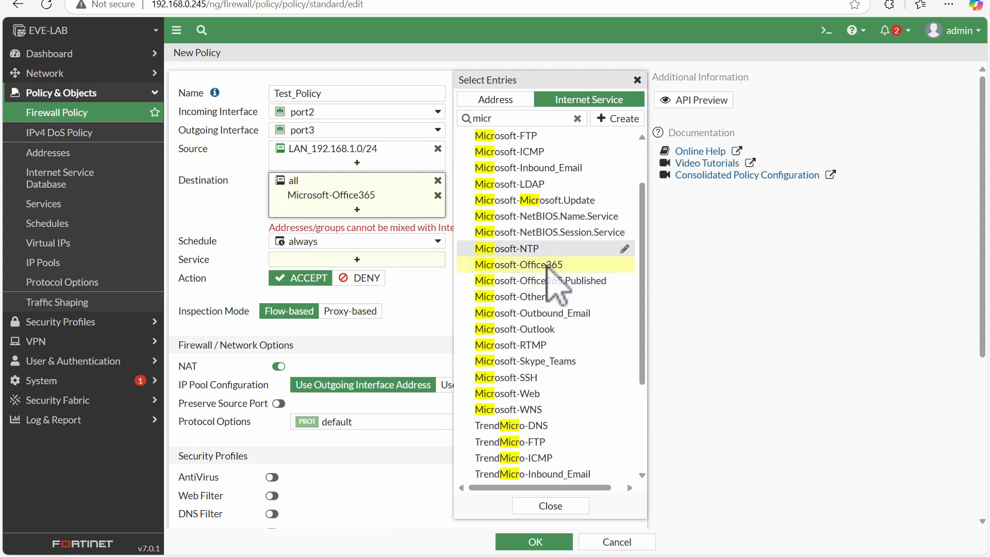
pyautogui.click(439, 181)
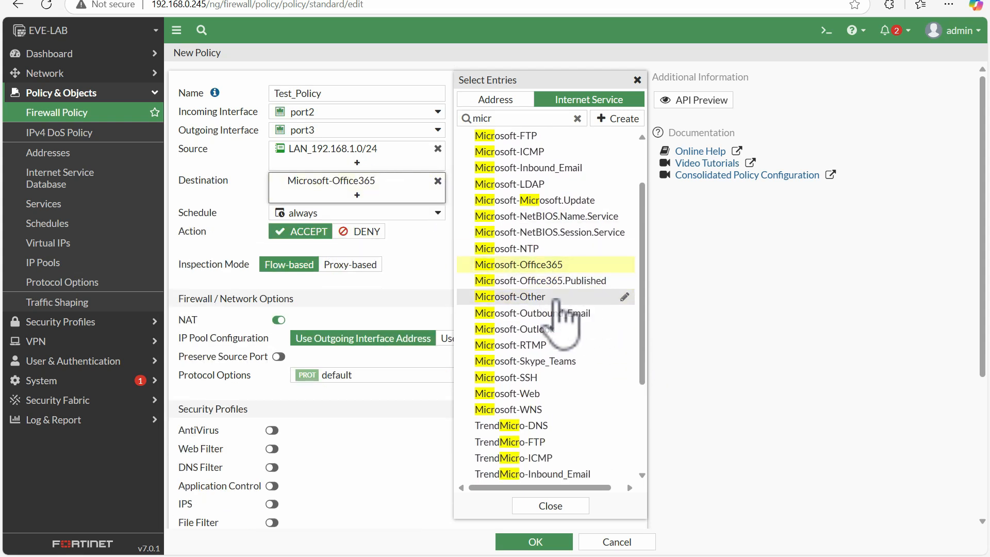
# Step: Add Microsoft-Outlook, Microsoft-Skype_Teams and Microsoft-SSH internet services to the destination
pyautogui.click(554, 330)
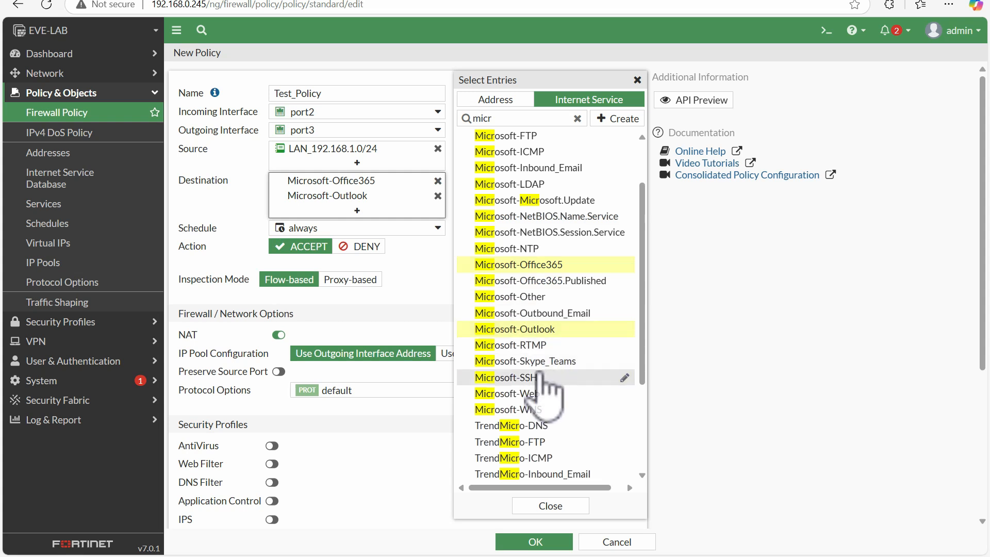
pyautogui.click(541, 361)
pyautogui.click(538, 378)
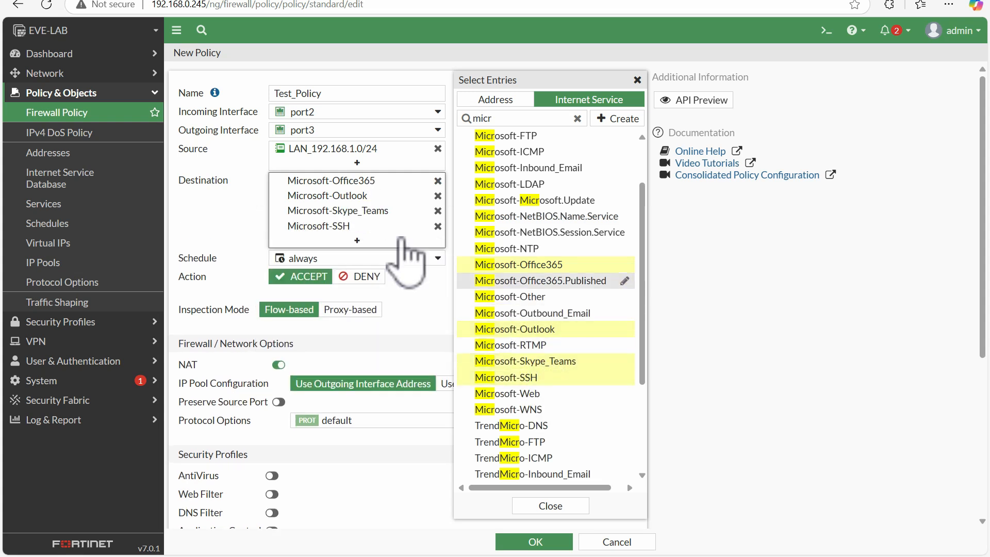
# Step: Add the Microsoft-Azure internet service to the destination as well
pyautogui.moveTo(644, 252); pyautogui.dragTo(642, 335)
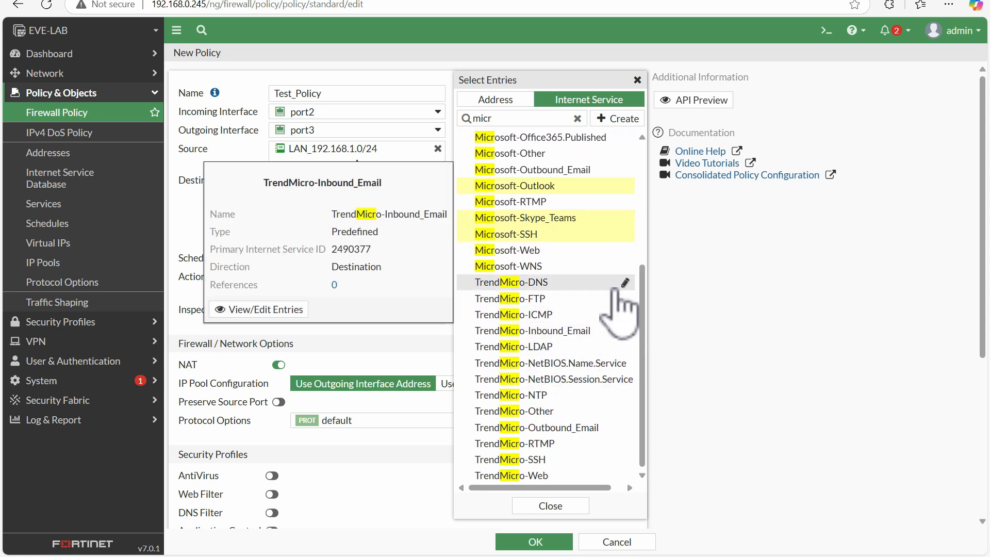
pyautogui.moveTo(647, 287); pyautogui.dragTo(644, 266)
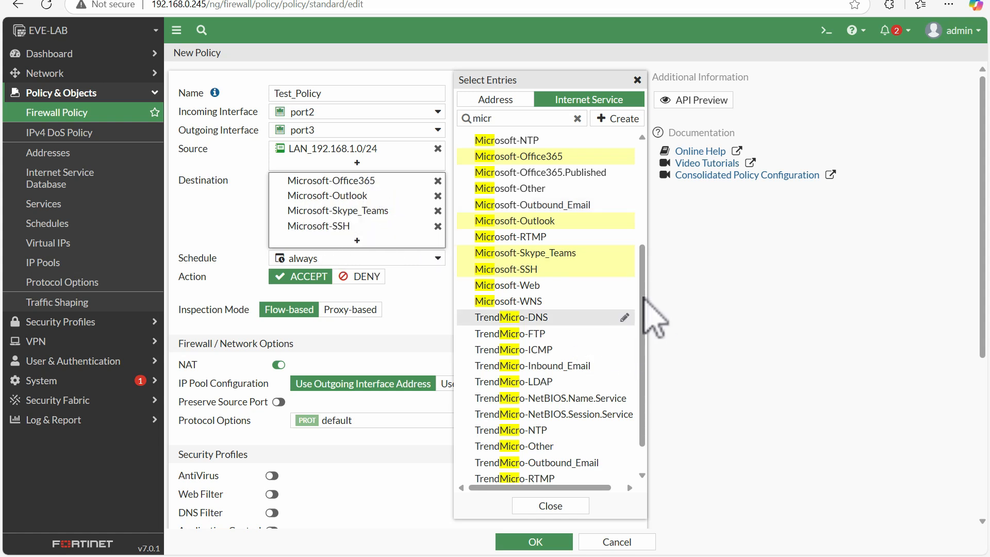
pyautogui.moveTo(642, 295); pyautogui.dragTo(641, 315)
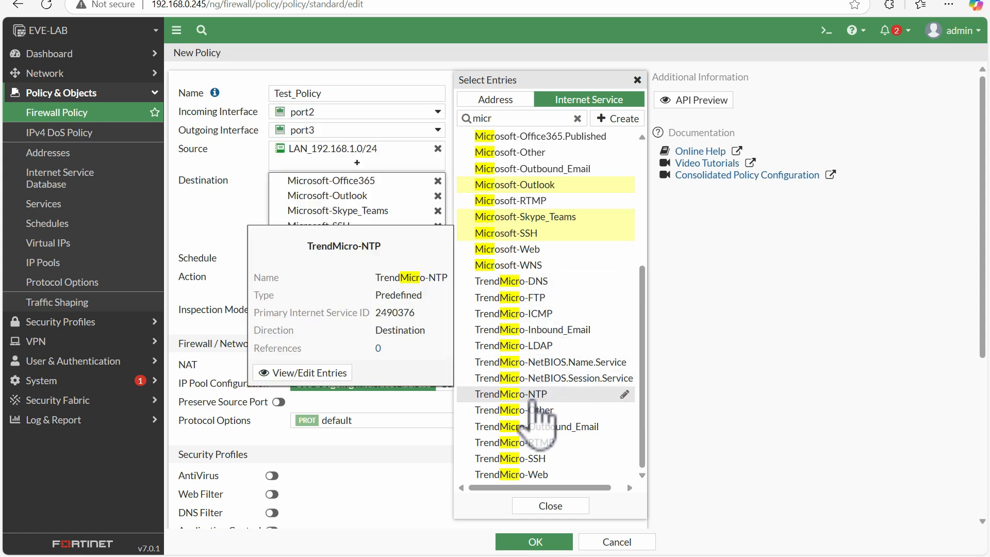
pyautogui.moveTo(643, 361); pyautogui.dragTo(640, 192)
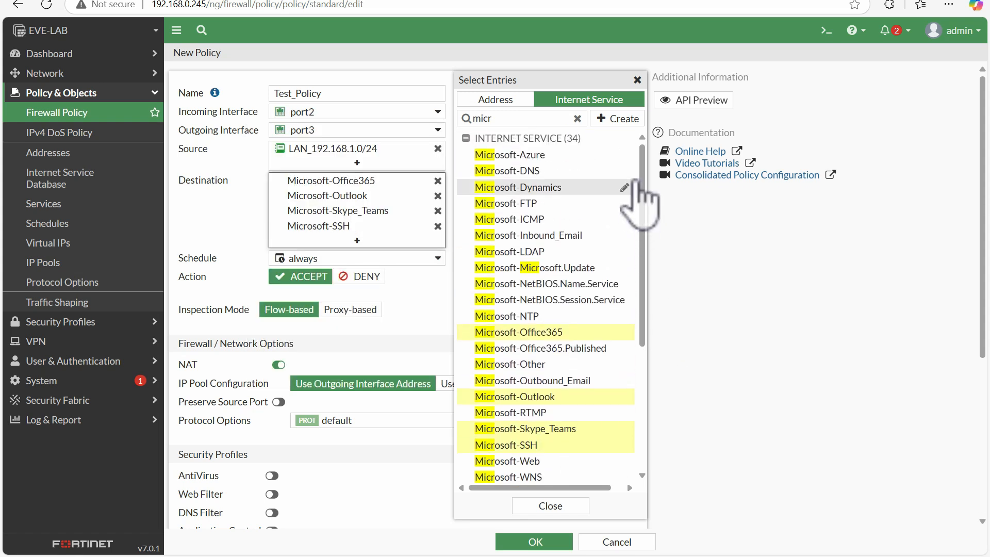
pyautogui.click(563, 157)
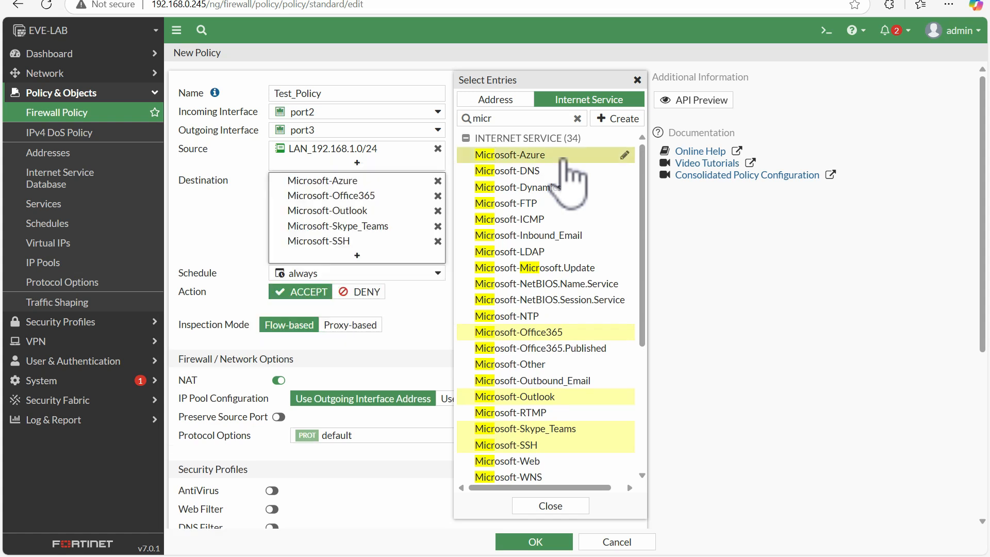
pyautogui.click(224, 226)
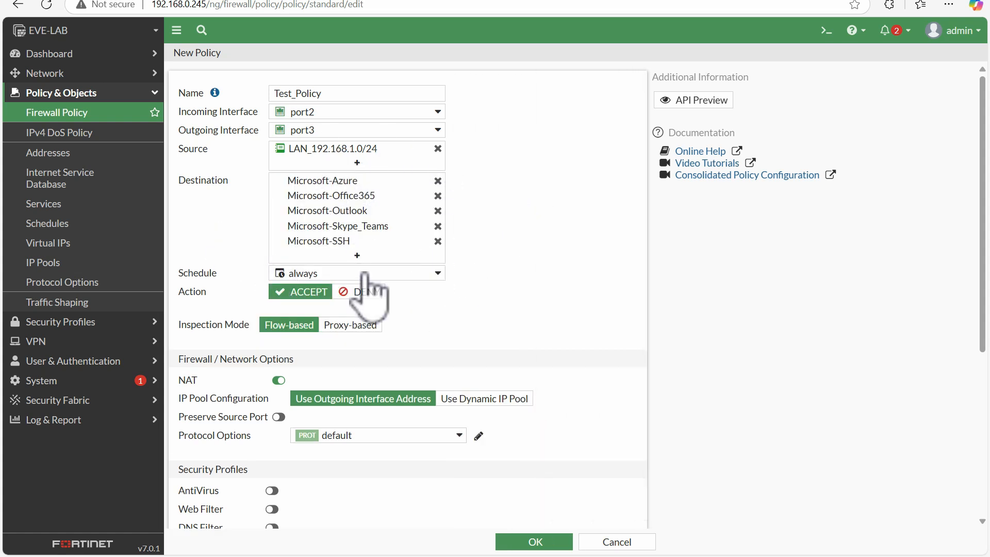
pyautogui.click(392, 256)
pyautogui.click(600, 99)
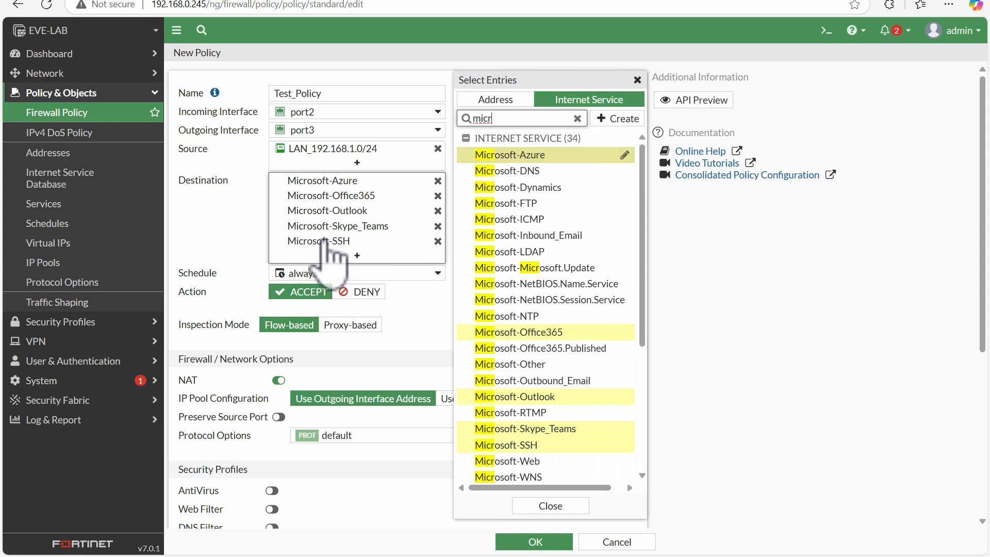
pyautogui.click(230, 222)
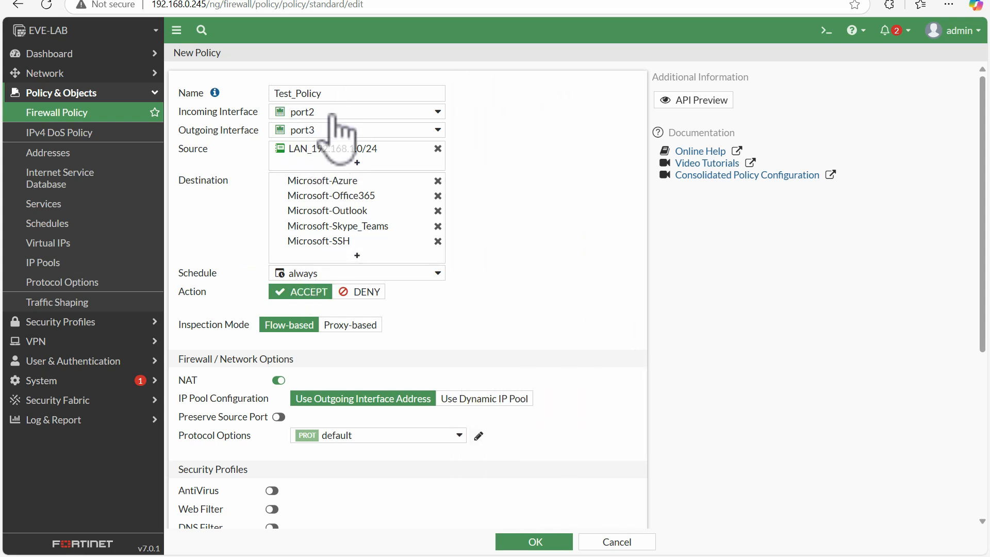
pyautogui.moveTo(325, 116)
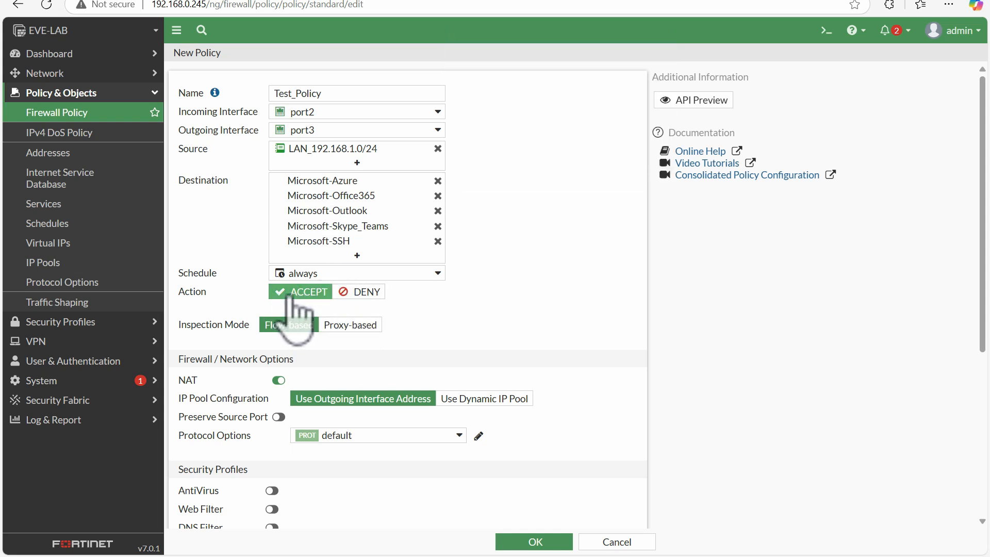
pyautogui.click(305, 275)
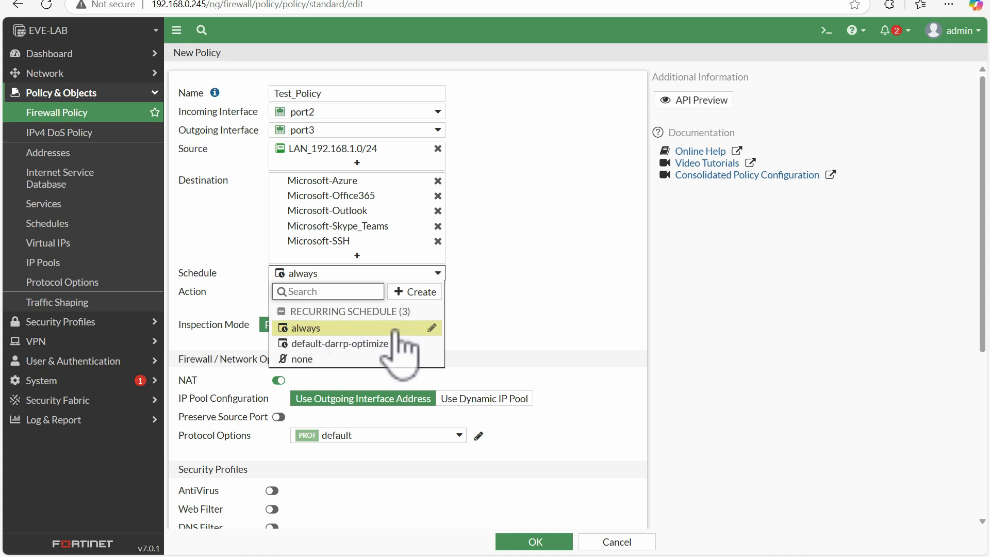
pyautogui.moveTo(413, 328)
pyautogui.click(433, 293)
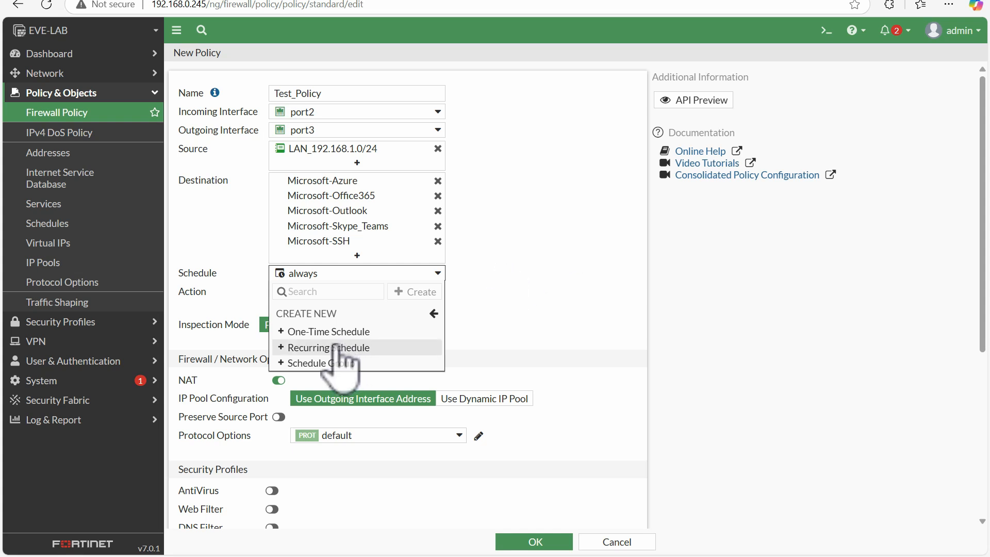
pyautogui.click(328, 331)
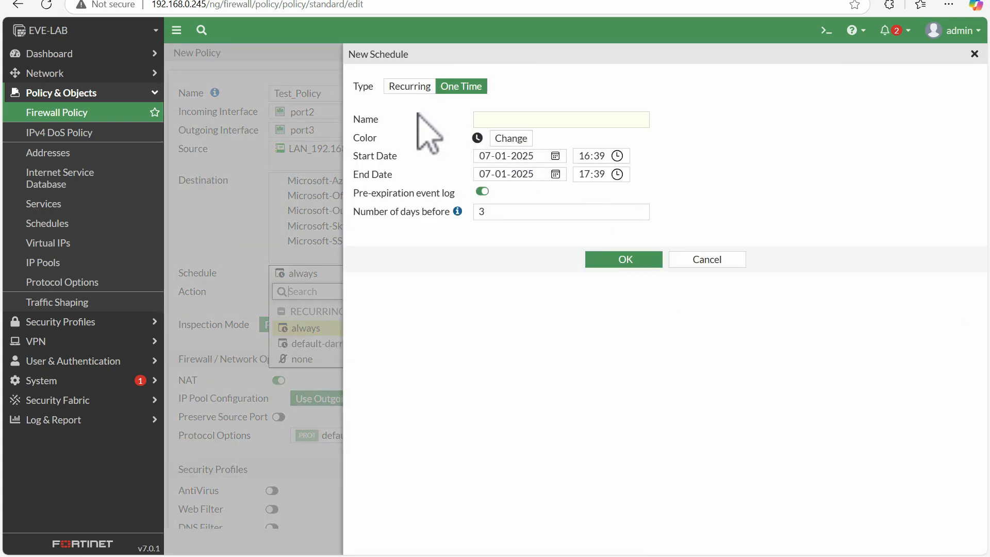
pyautogui.click(735, 262)
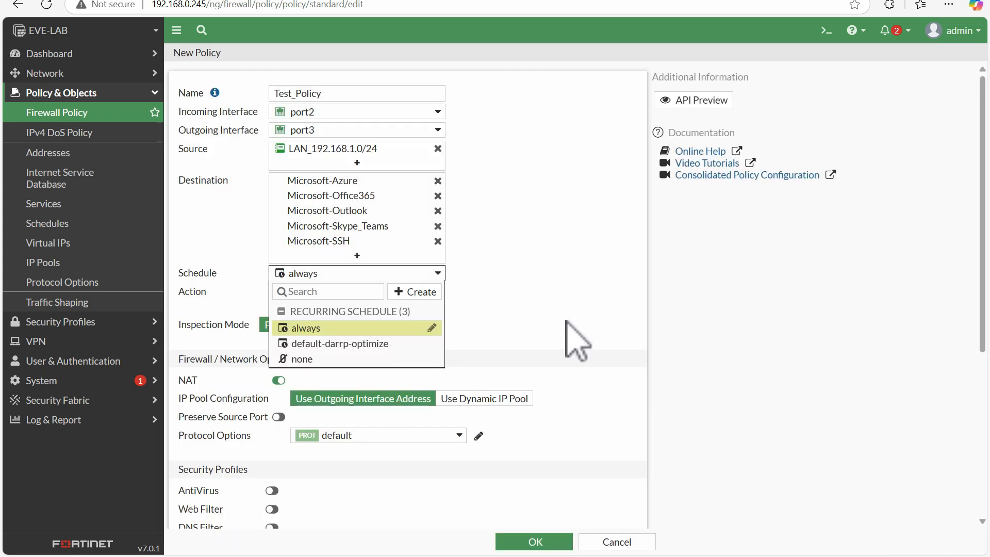
pyautogui.click(548, 298)
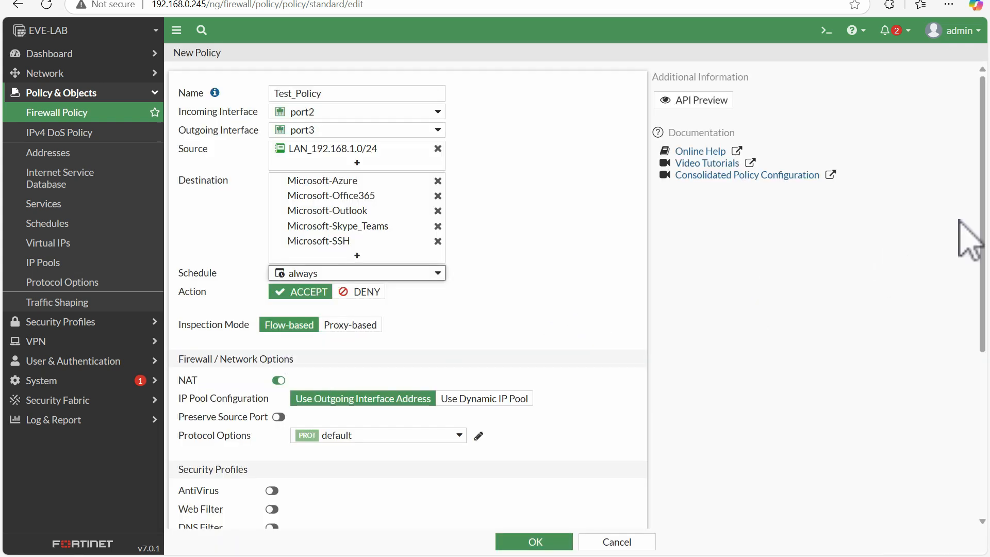
pyautogui.scroll(-3, 407, 294)
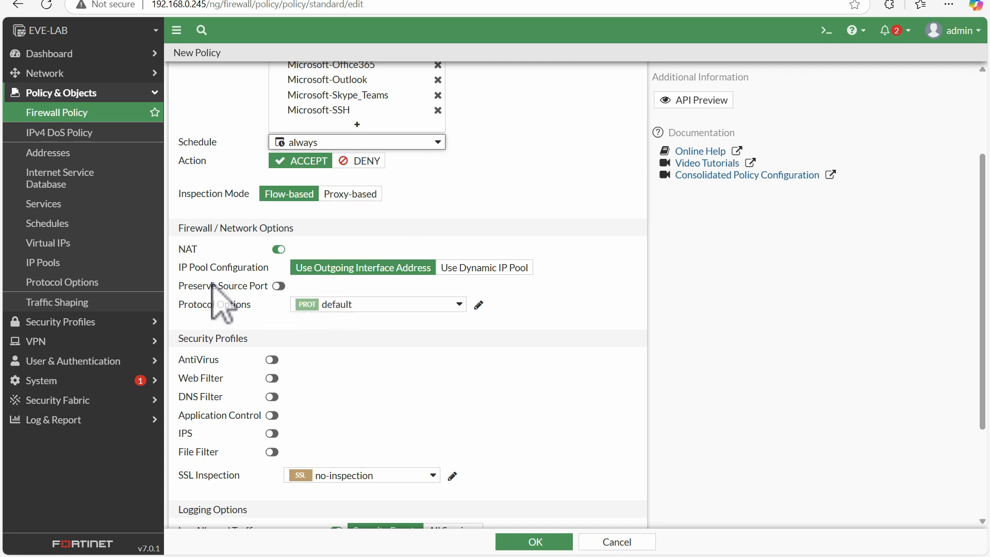
pyautogui.click(184, 248)
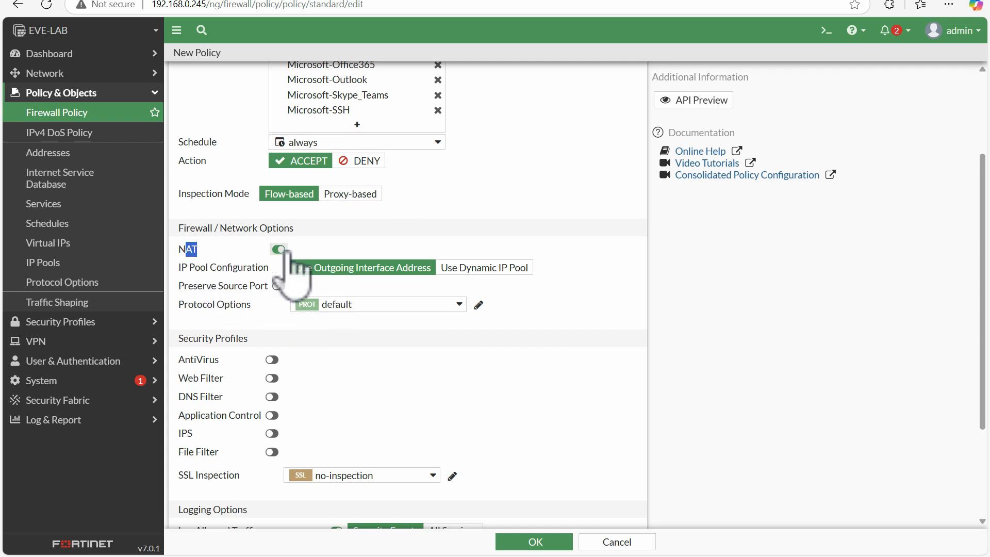
pyautogui.click(462, 187)
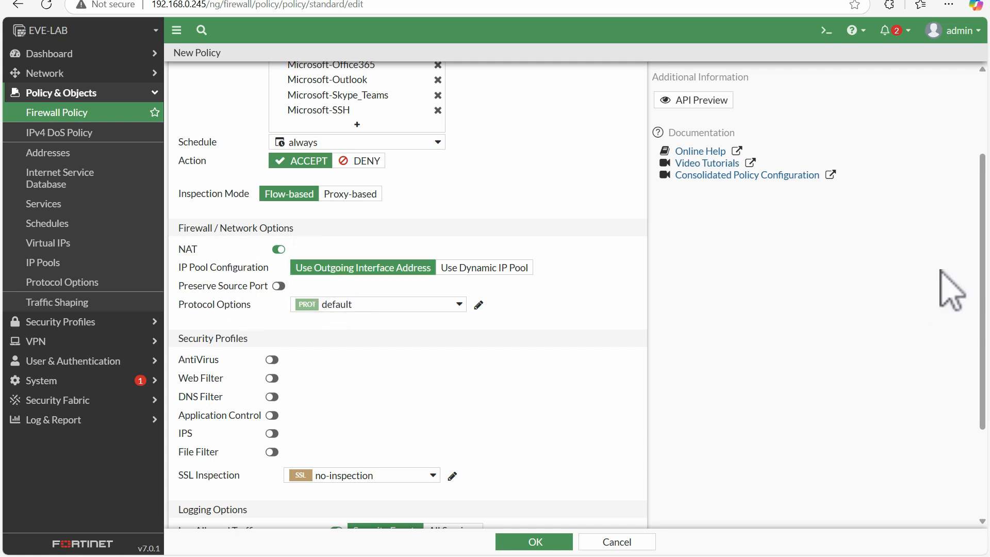
# Step: Enable the AntiVirus, Web Filter, DNS Filter, Application Control and IPS security profiles
pyautogui.moveTo(982, 249); pyautogui.dragTo(976, 356)
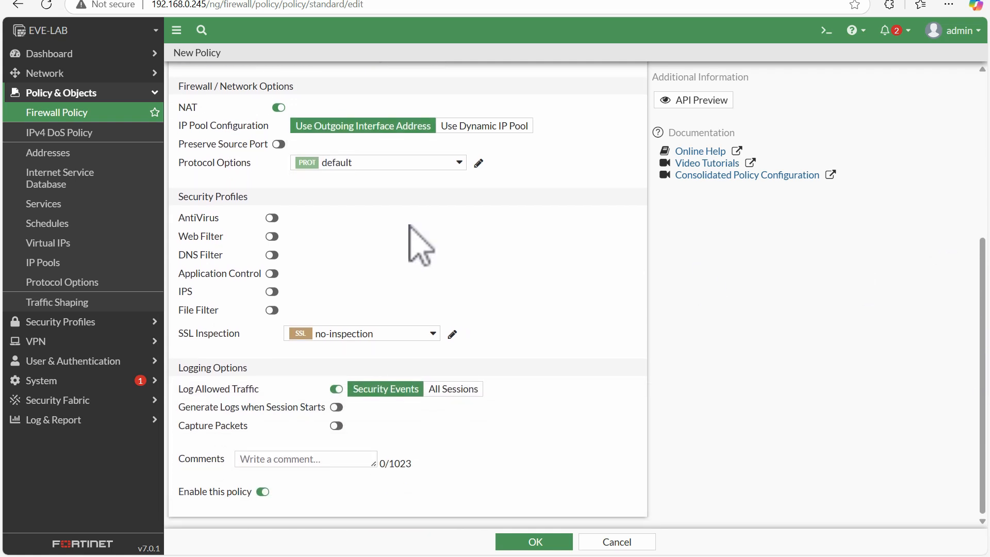
pyautogui.click(271, 218)
pyautogui.click(271, 236)
pyautogui.click(272, 254)
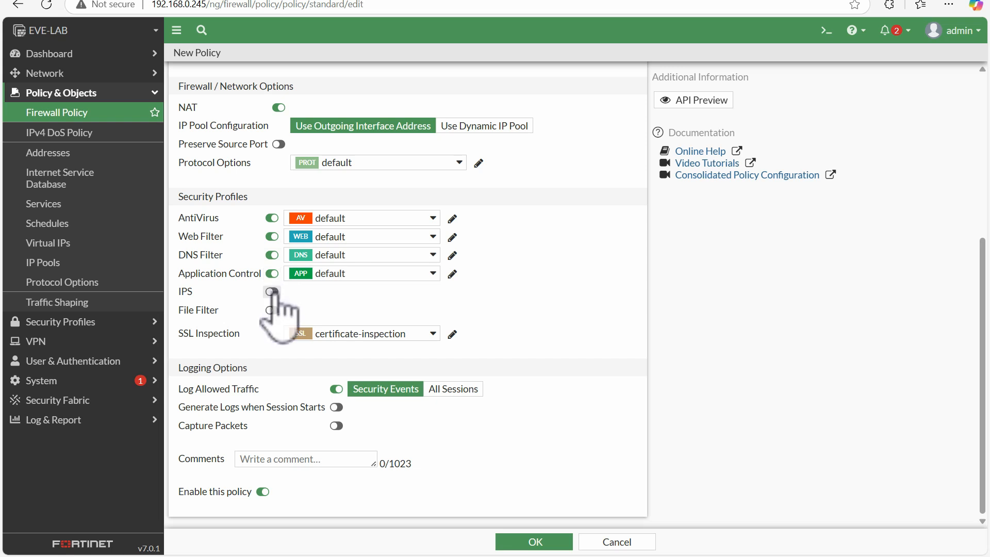
pyautogui.click(272, 292)
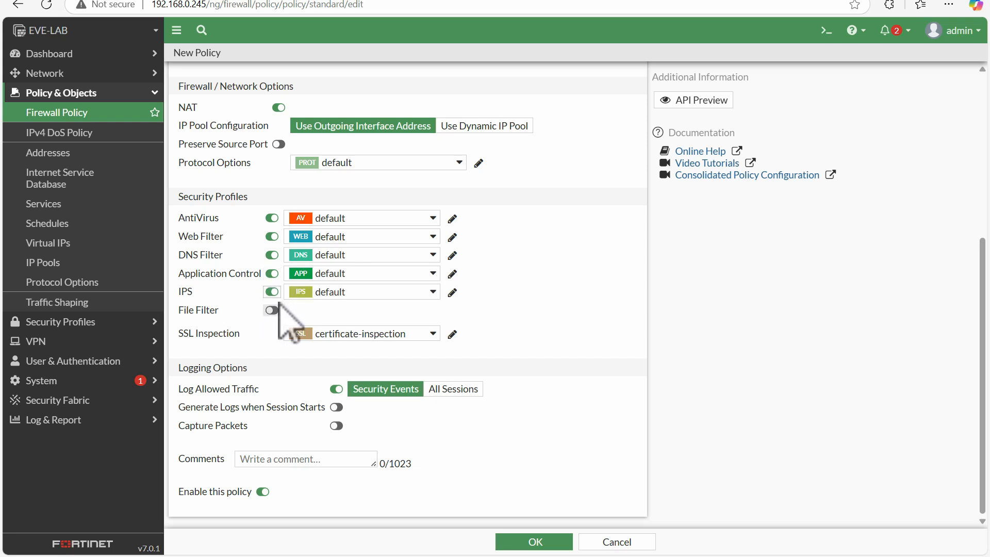
# Step: Set the Web Filter profile to monitor-all and enable File Filter with the default profile
pyautogui.click(363, 238)
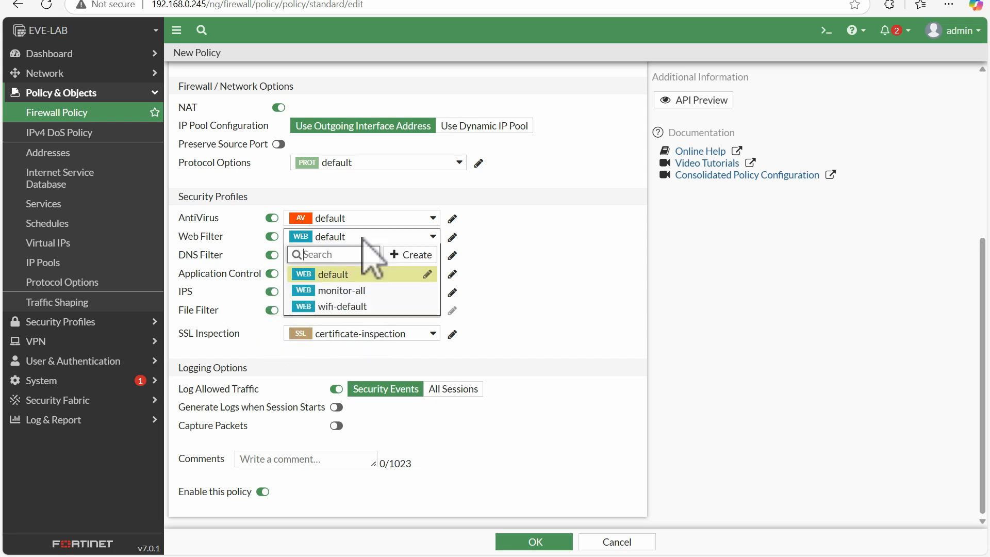
pyautogui.click(334, 291)
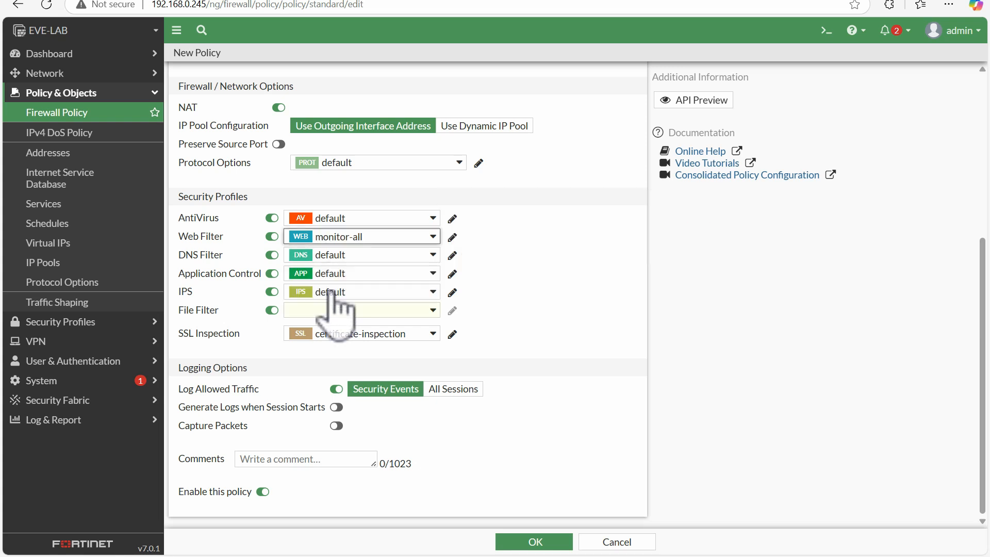
pyautogui.click(341, 255)
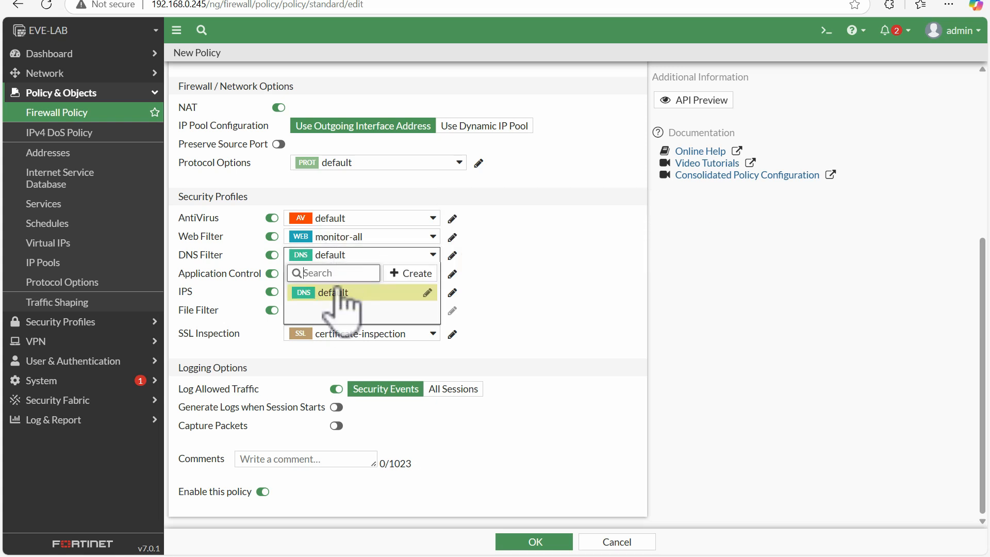
pyautogui.click(361, 292)
pyautogui.click(289, 313)
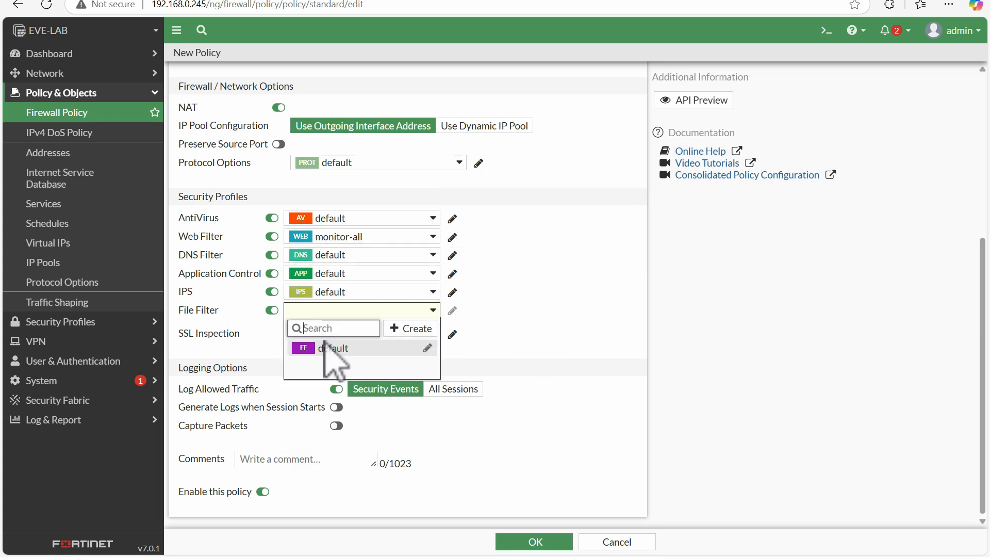
pyautogui.click(328, 347)
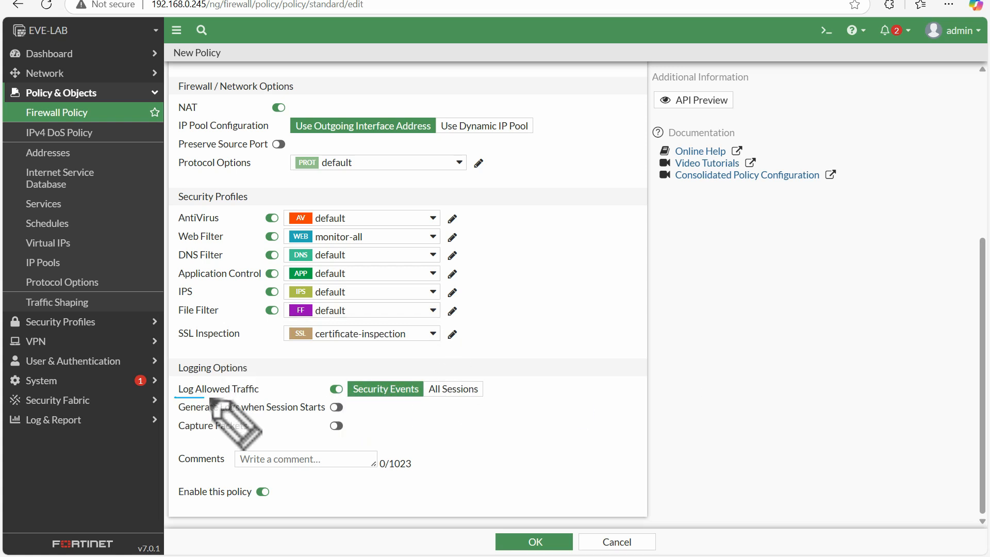
# Step: Set Log Allowed Traffic to record All Sessions
pyautogui.moveTo(295, 401)
pyautogui.mouseDown()
pyautogui.moveTo(419, 401)
pyautogui.moveTo(422, 384)
pyautogui.moveTo(330, 370)
pyautogui.moveTo(181, 376)
pyautogui.moveTo(174, 395)
pyautogui.mouseUp()
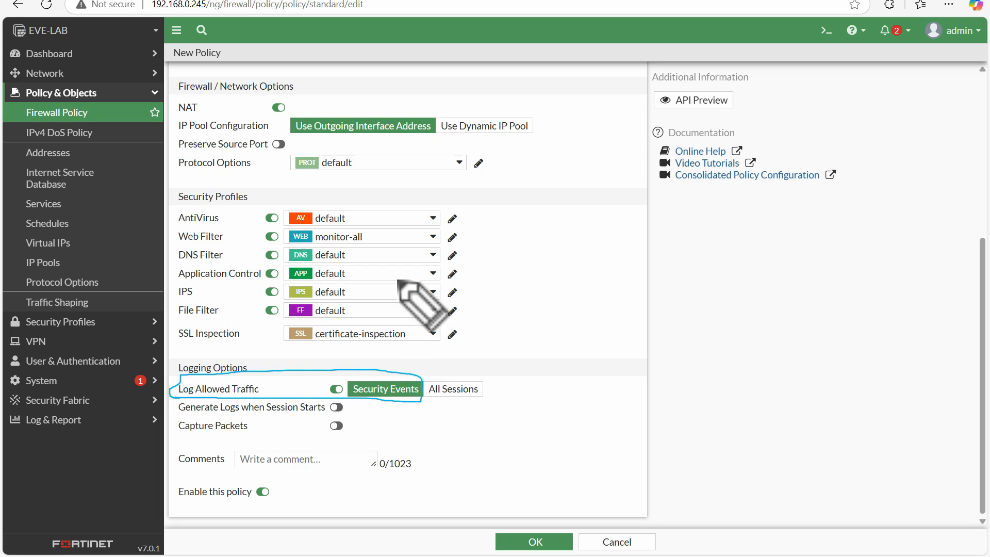
pyautogui.moveTo(227, 232)
pyautogui.mouseDown()
pyautogui.moveTo(178, 246)
pyautogui.moveTo(209, 205)
pyautogui.moveTo(227, 222)
pyautogui.mouseUp()
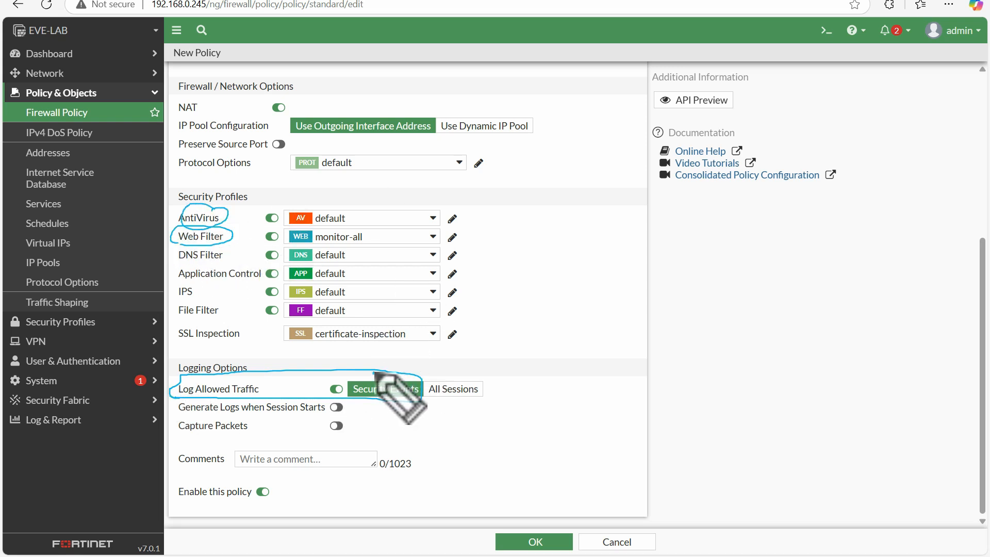
pyautogui.moveTo(372, 370)
pyautogui.mouseDown()
pyautogui.moveTo(411, 355)
pyautogui.moveTo(496, 351)
pyautogui.moveTo(471, 370)
pyautogui.moveTo(438, 361)
pyautogui.moveTo(428, 407)
pyautogui.moveTo(472, 367)
pyautogui.mouseUp()
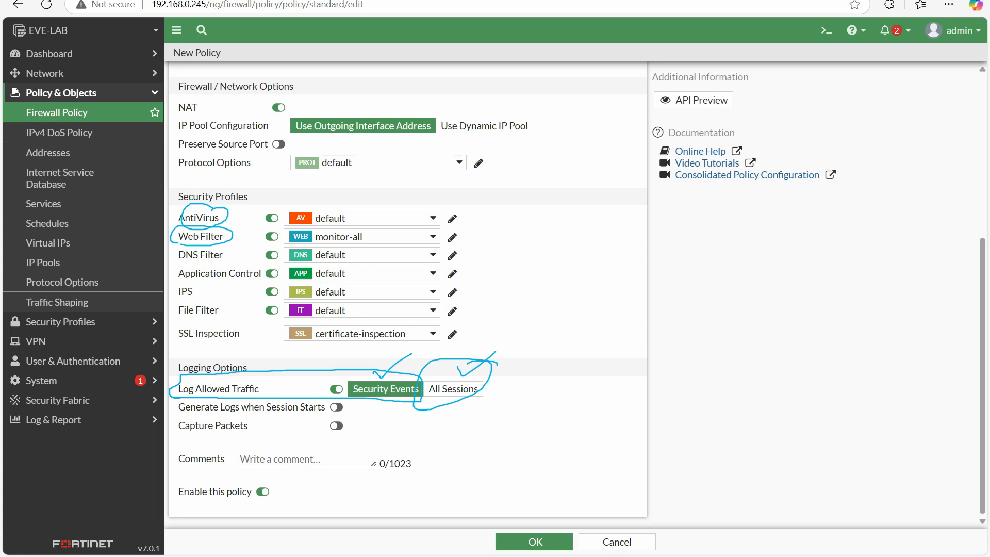
pyautogui.press('Escape')
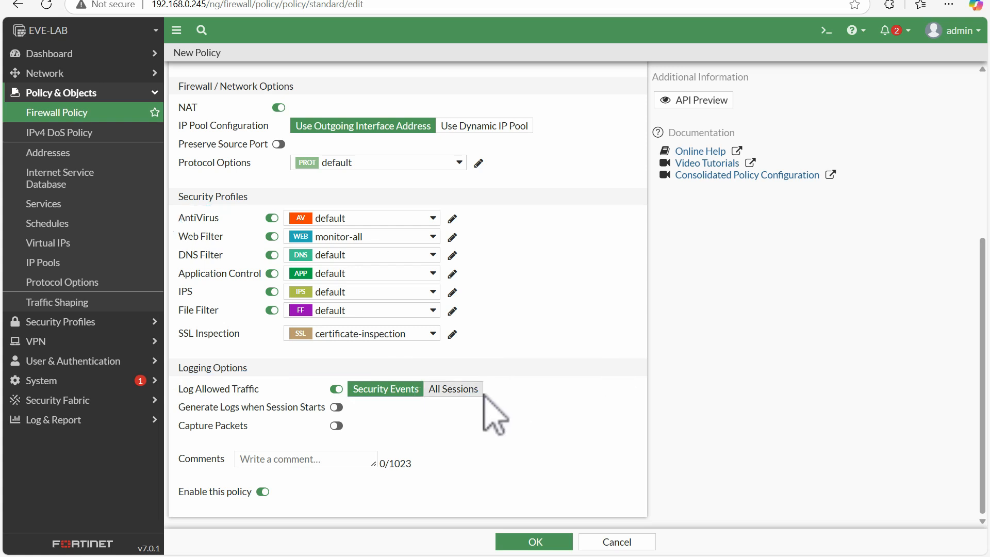
pyautogui.click(453, 390)
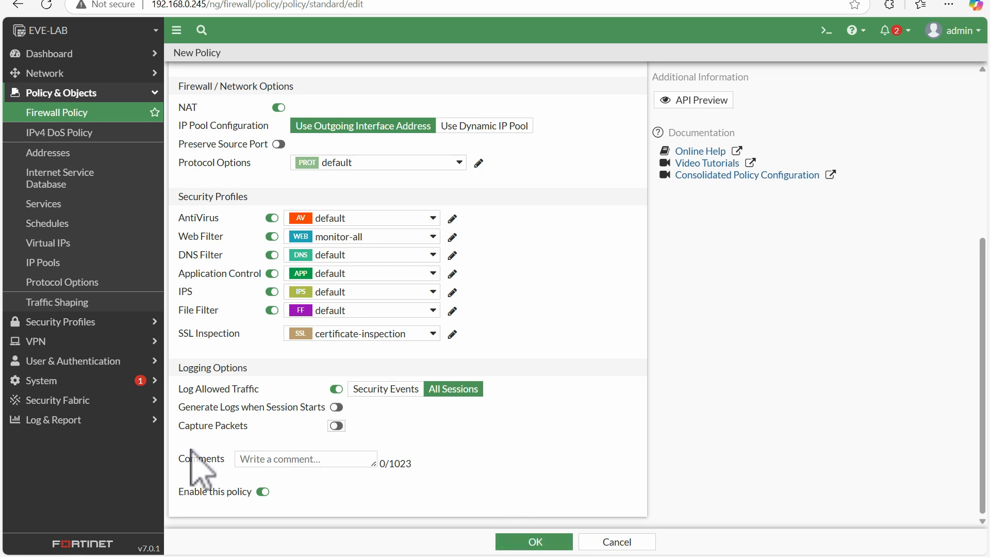
# Step: Save the new firewall policy
pyautogui.click(264, 460)
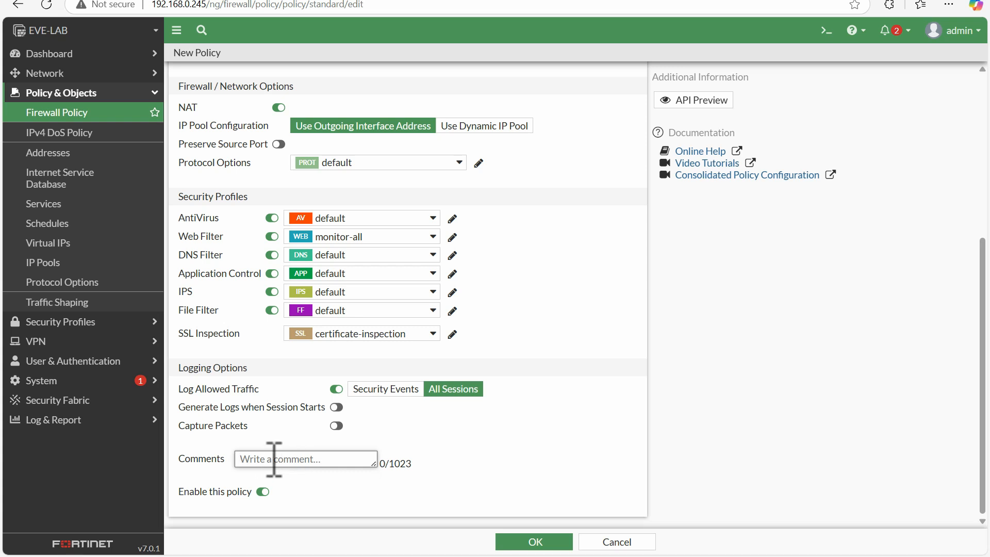
pyautogui.click(532, 542)
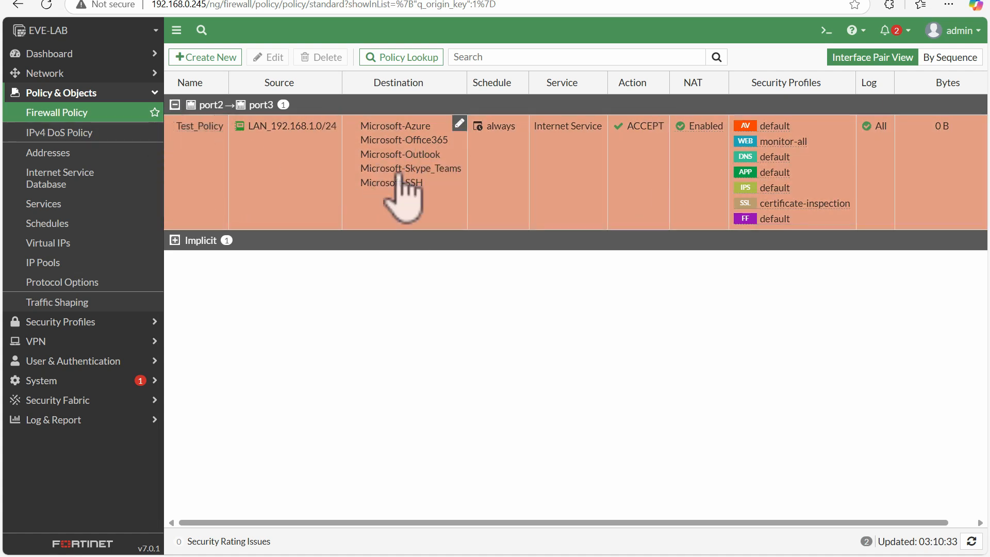
pyautogui.moveTo(400, 180)
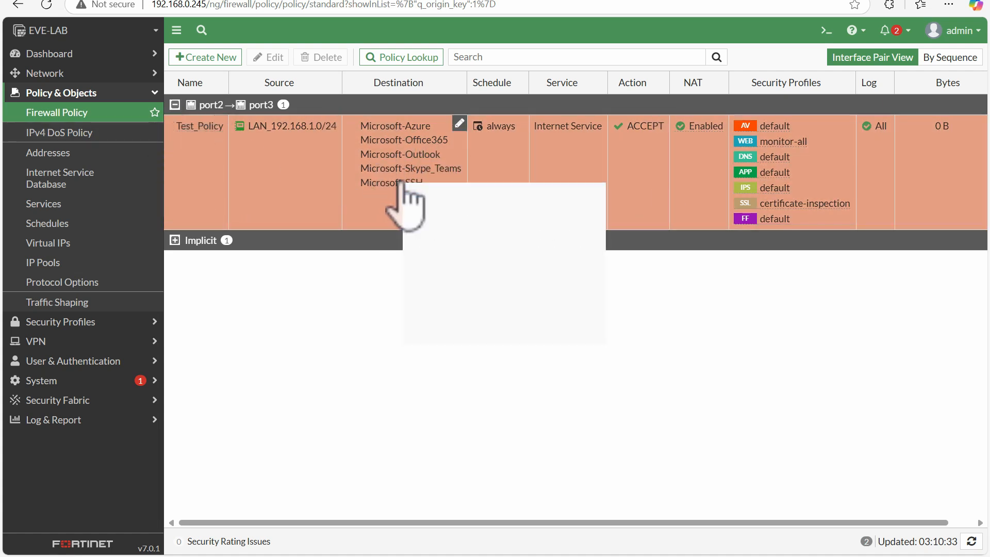
# Step: Start a new firewall policy named Test_2_Address with incoming interface port2 and outgoing interface port3
pyautogui.click(204, 58)
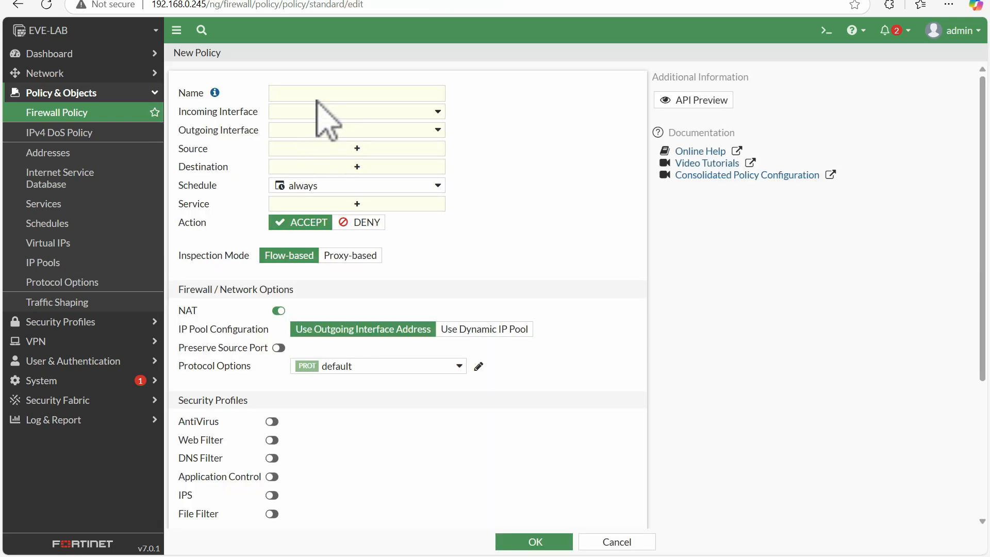
pyautogui.click(307, 93)
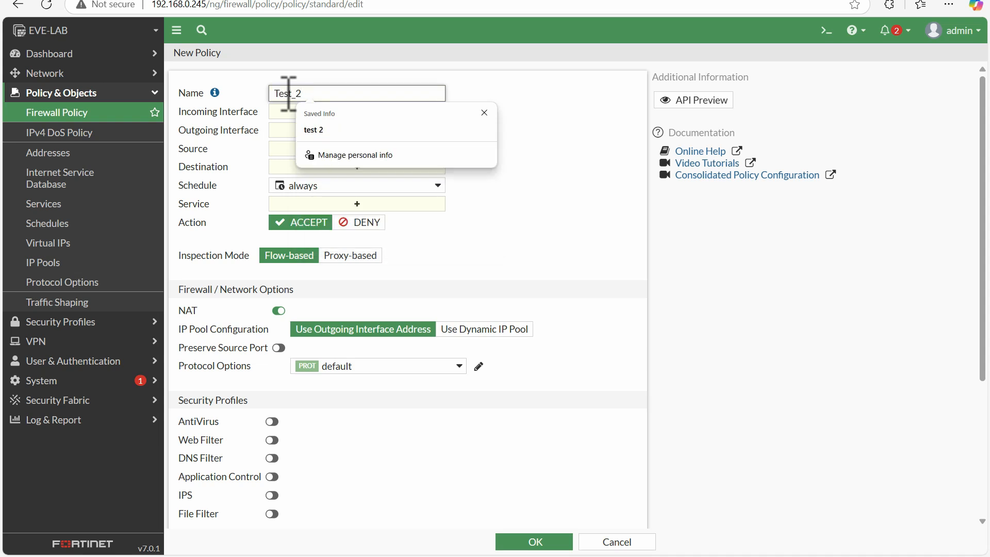
pyautogui.write('_Address')
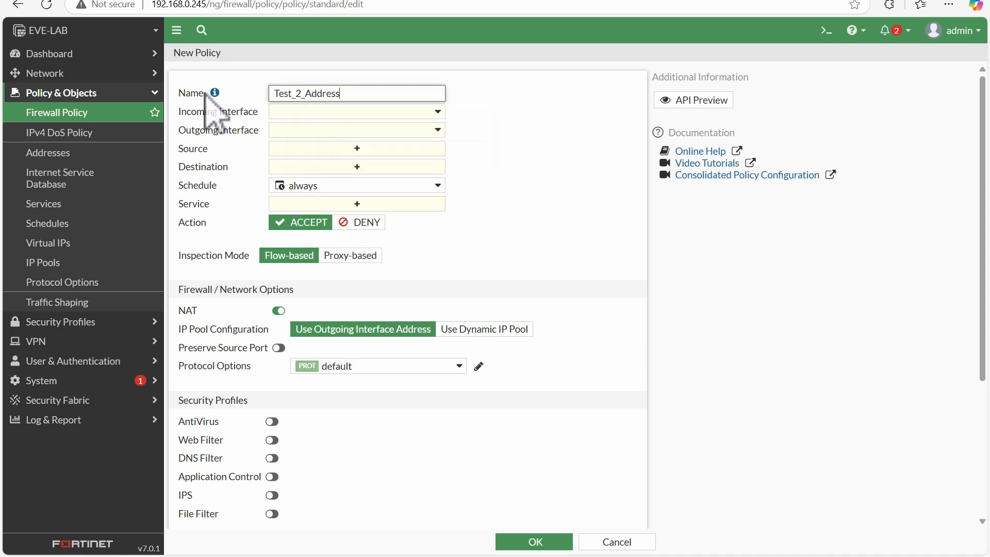
pyautogui.click(415, 113)
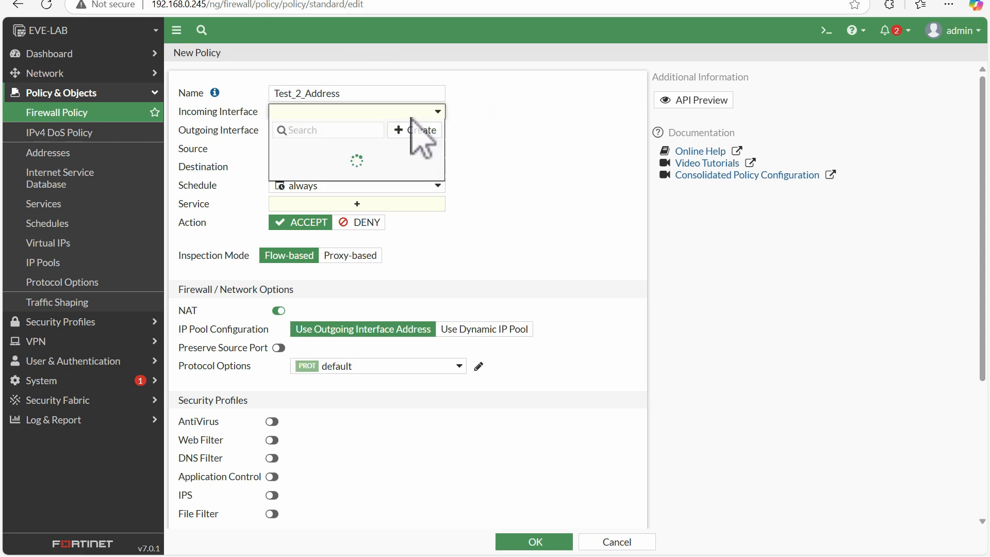
pyautogui.click(345, 181)
pyautogui.scroll(-1, 345, 170)
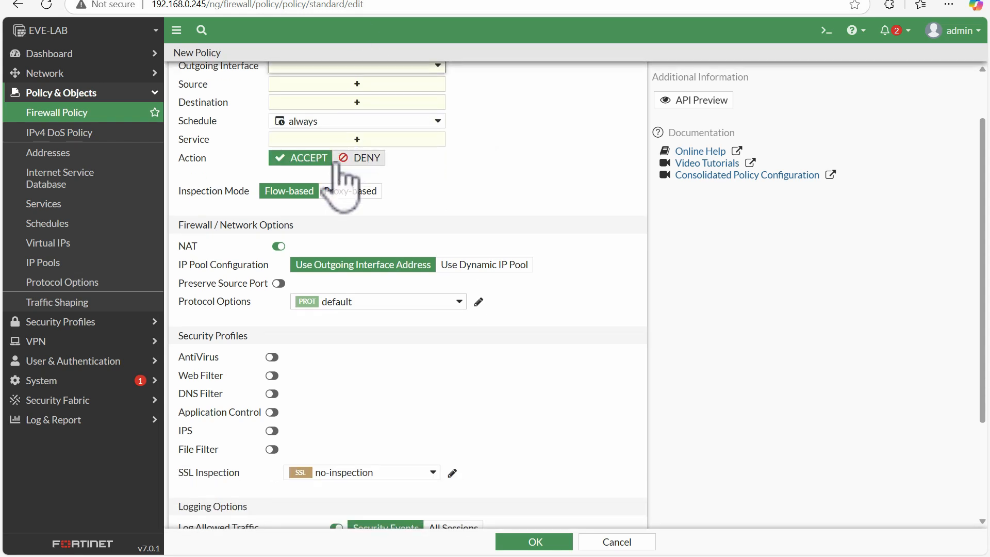
pyautogui.scroll(-1, 982, 216)
pyautogui.scroll(2, 982, 217)
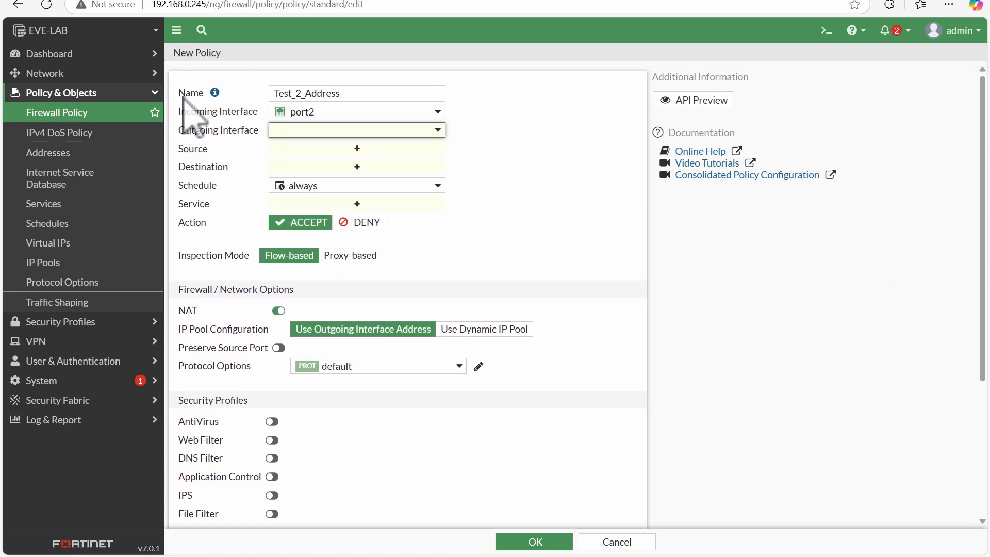
pyautogui.click(312, 132)
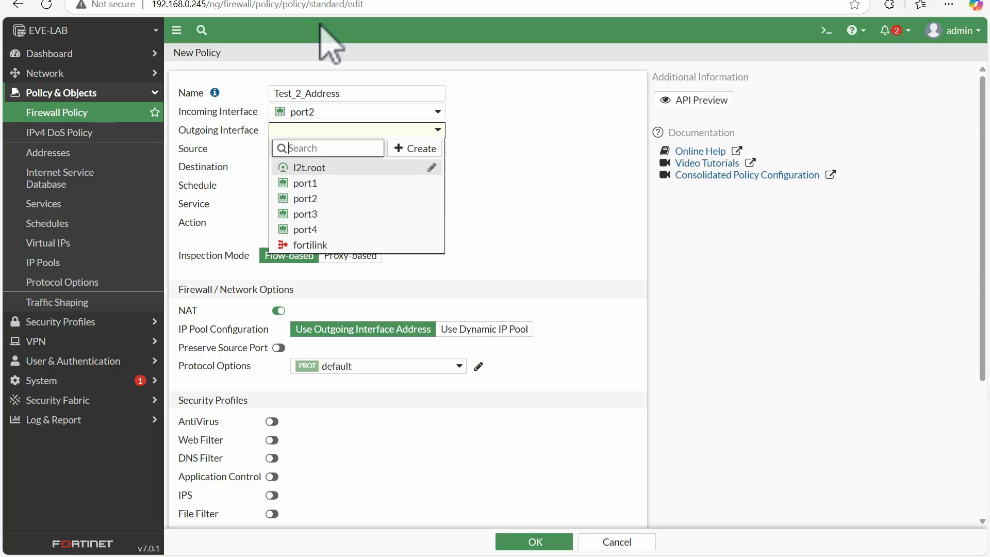
pyautogui.click(305, 214)
# Step: Set the policy's source to LAN_192.168.1.0/24 and its destination to all
pyautogui.click(318, 149)
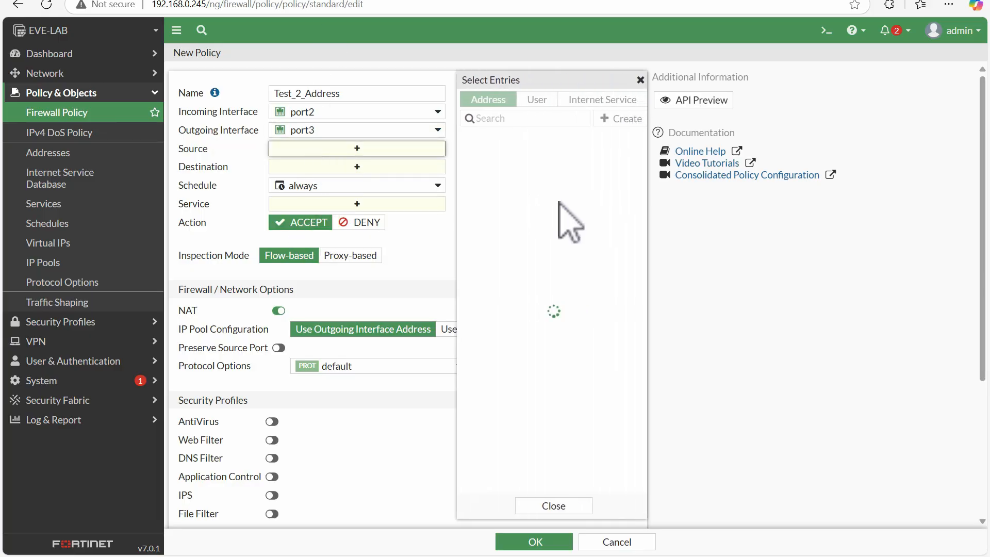
pyautogui.click(510, 217)
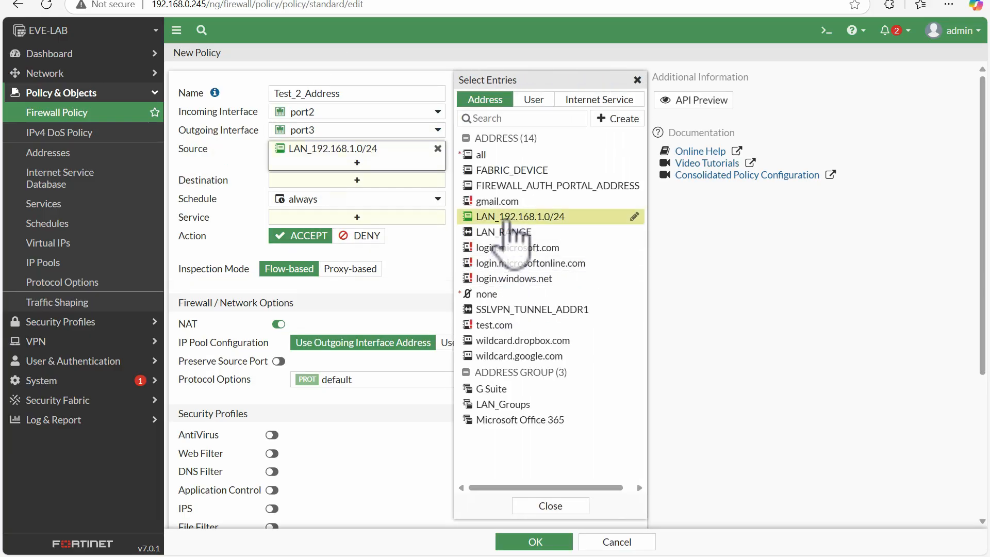
pyautogui.click(374, 180)
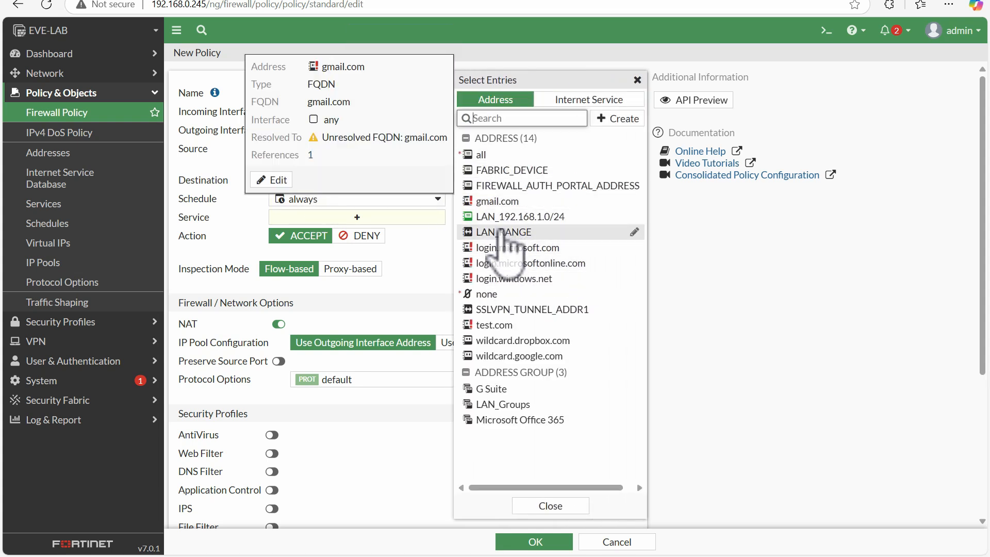
pyautogui.click(485, 155)
pyautogui.click(239, 221)
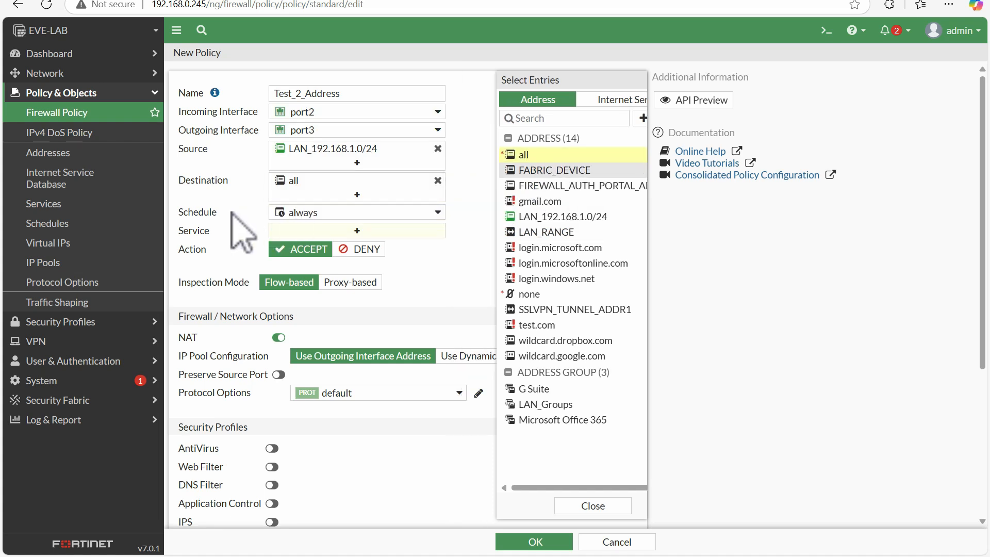
# Step: Set the policy's service to ALL
pyautogui.click(384, 233)
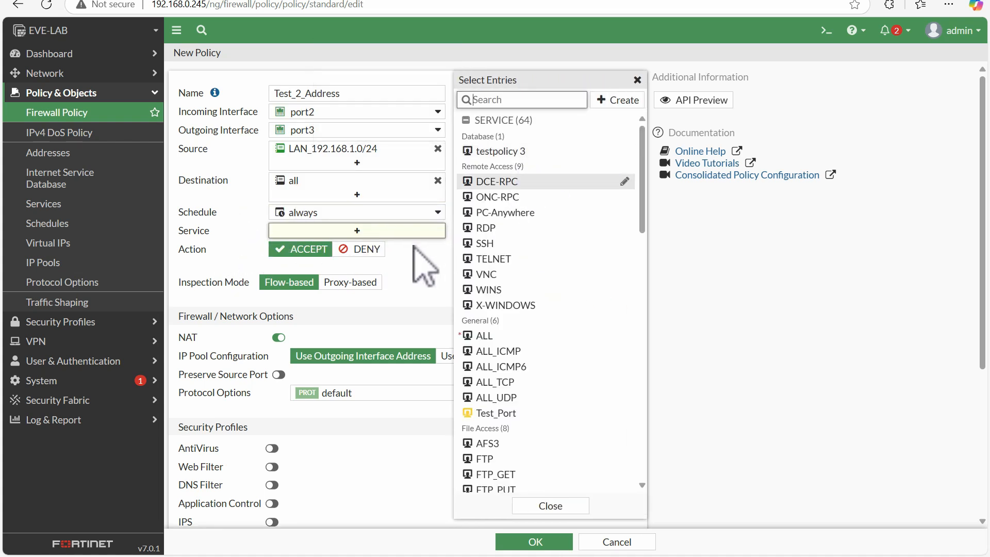
pyautogui.click(479, 335)
pyautogui.click(405, 320)
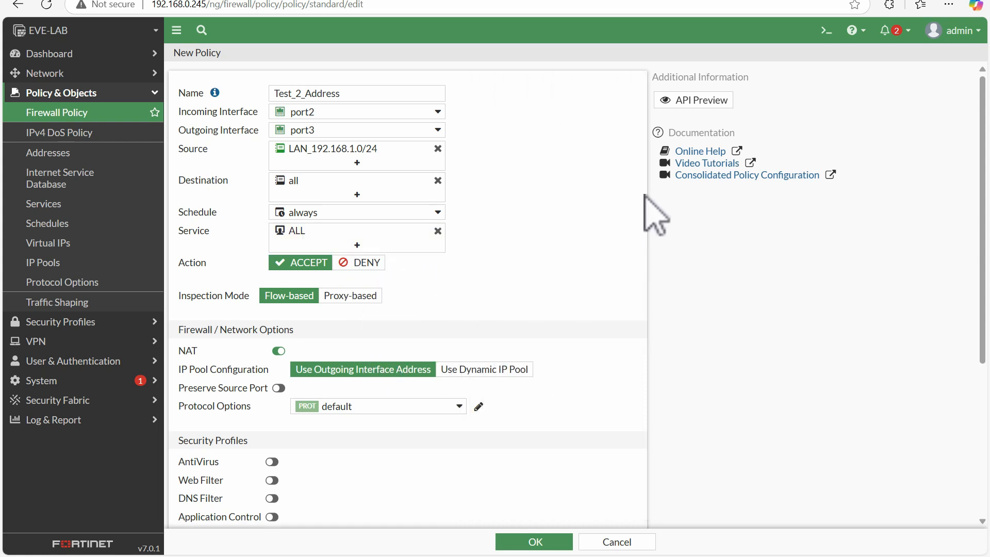
# Step: Enable the AntiVirus, Web Filter, DNS Filter, Application Control and IPS security profiles
pyautogui.scroll(-5, 344, 335)
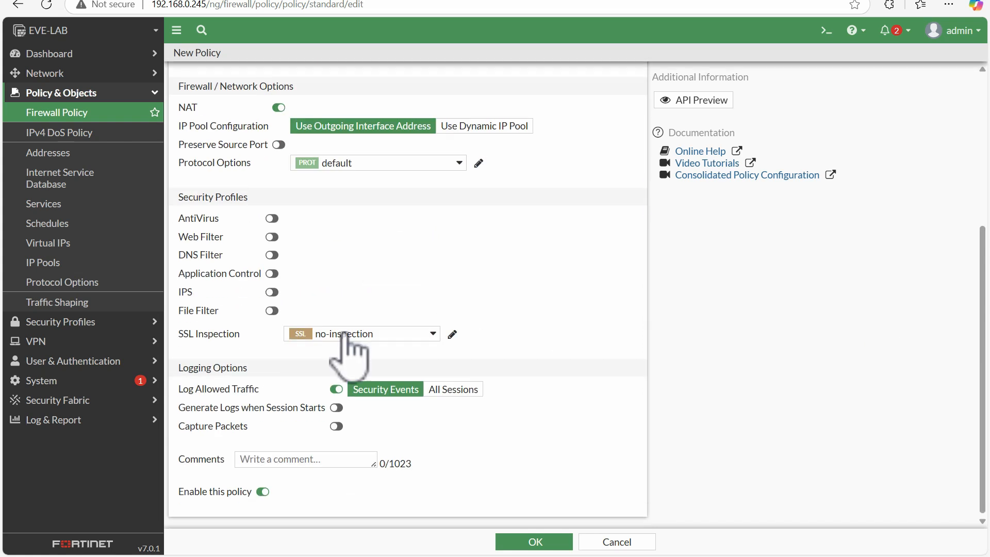
pyautogui.click(272, 218)
pyautogui.click(272, 236)
pyautogui.click(272, 254)
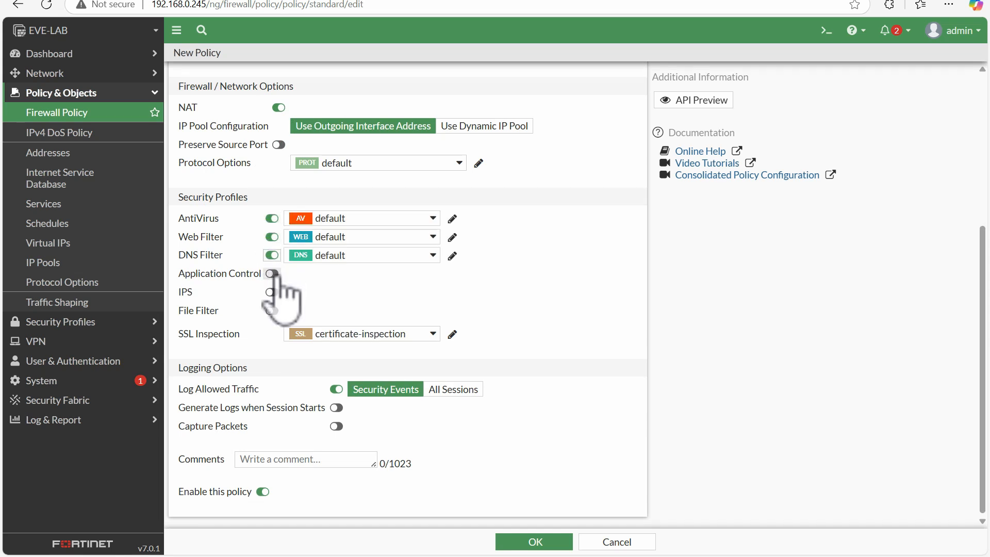
pyautogui.click(271, 274)
pyautogui.click(272, 292)
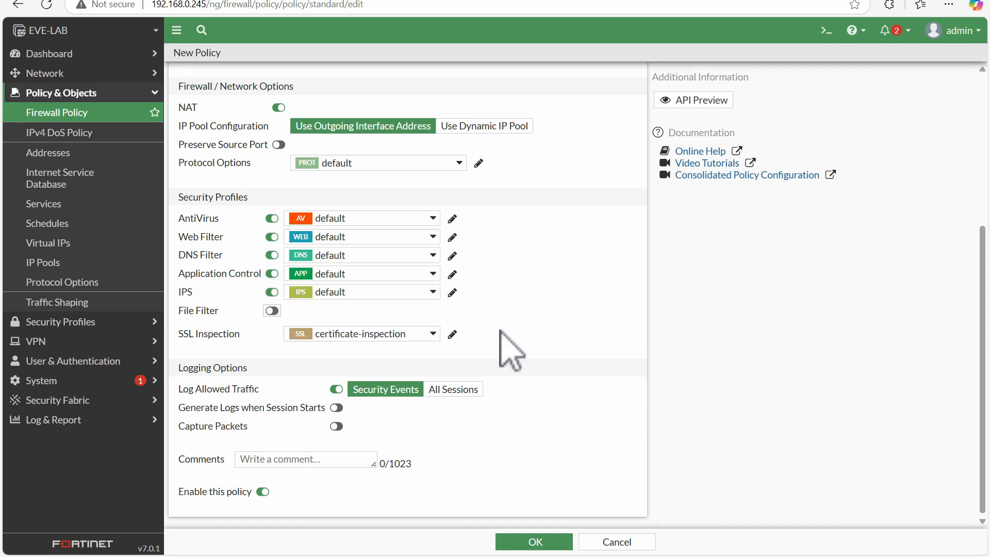
# Step: Set Log Allowed Traffic to All Sessions and save the policy
pyautogui.click(453, 389)
pyautogui.click(521, 538)
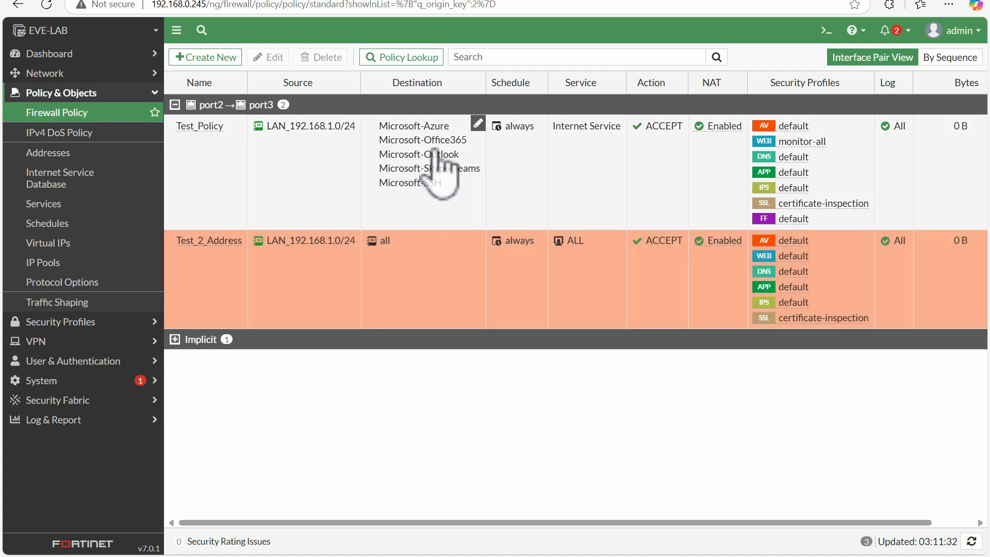
# Step: Create a new interface zone named WAN_Zone
pyautogui.click(193, 247)
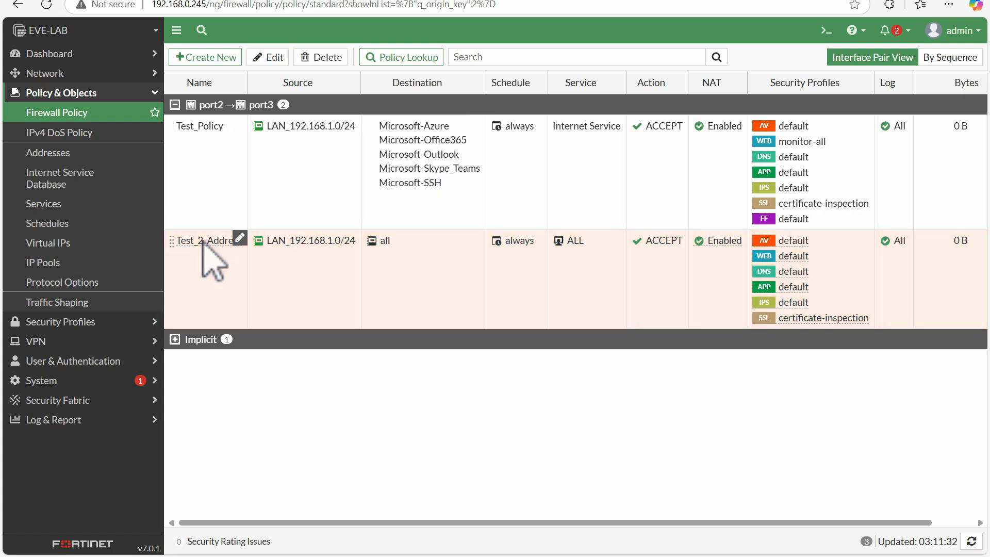
pyautogui.doubleClick(202, 243)
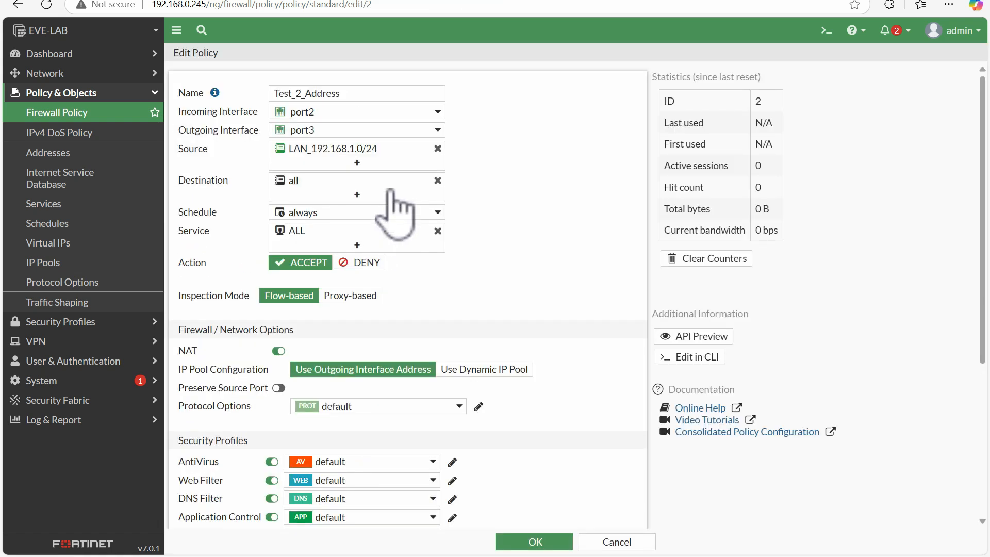
pyautogui.click(85, 73)
pyautogui.click(78, 94)
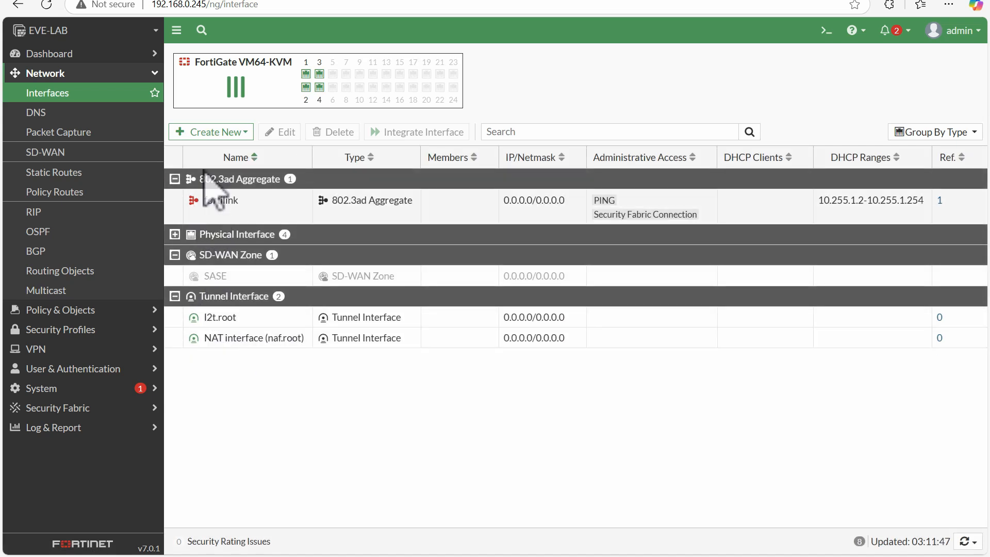
pyautogui.click(215, 132)
pyautogui.click(202, 167)
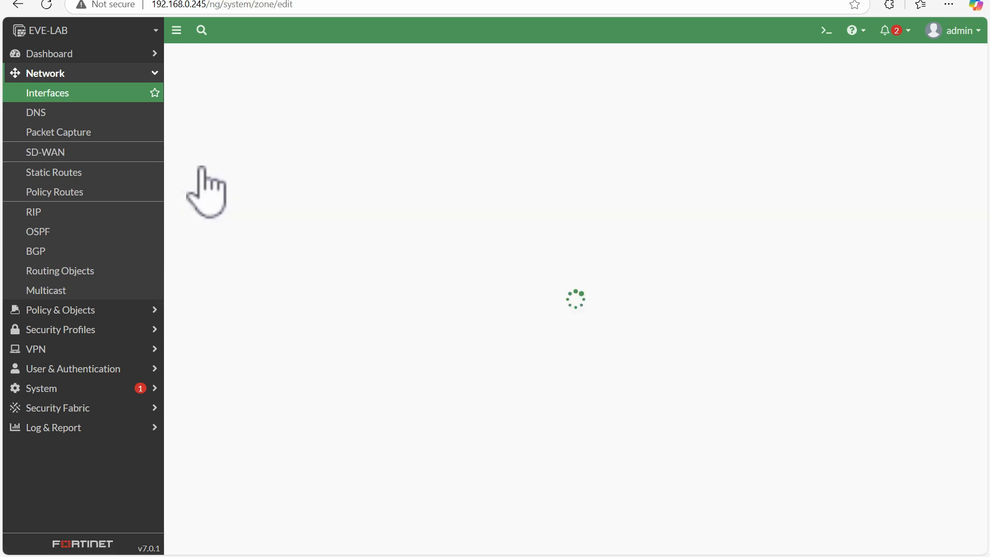
pyautogui.click(353, 84)
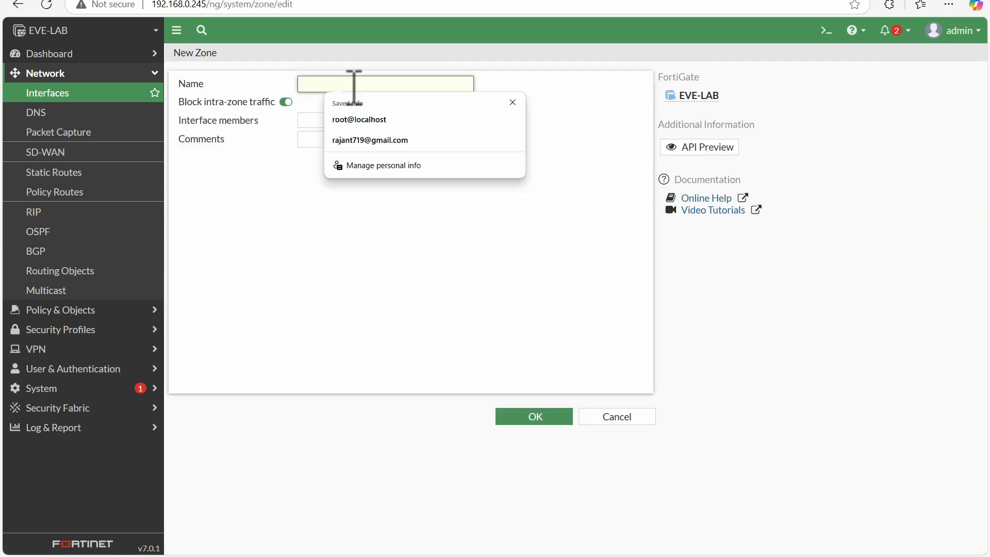
pyautogui.write('WAN_Zone')
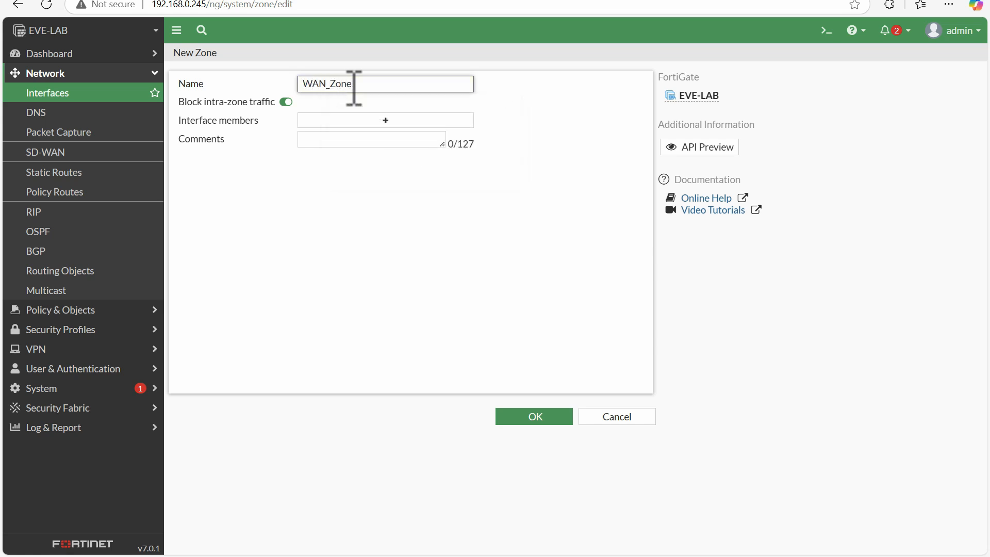
# Step: Add port1 and port4 as the zone's interface members and save the zone
pyautogui.click(406, 123)
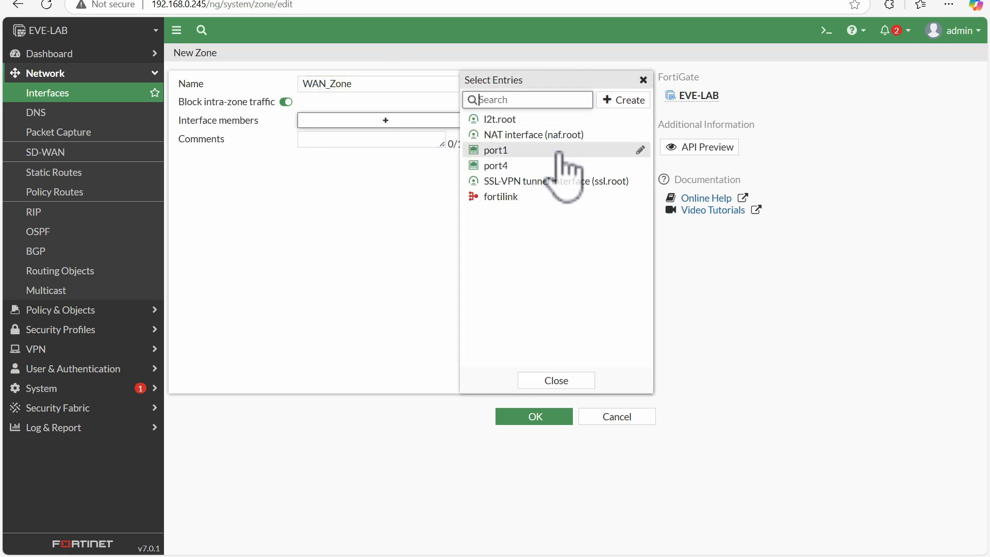
pyautogui.click(525, 152)
pyautogui.click(510, 166)
pyautogui.click(541, 381)
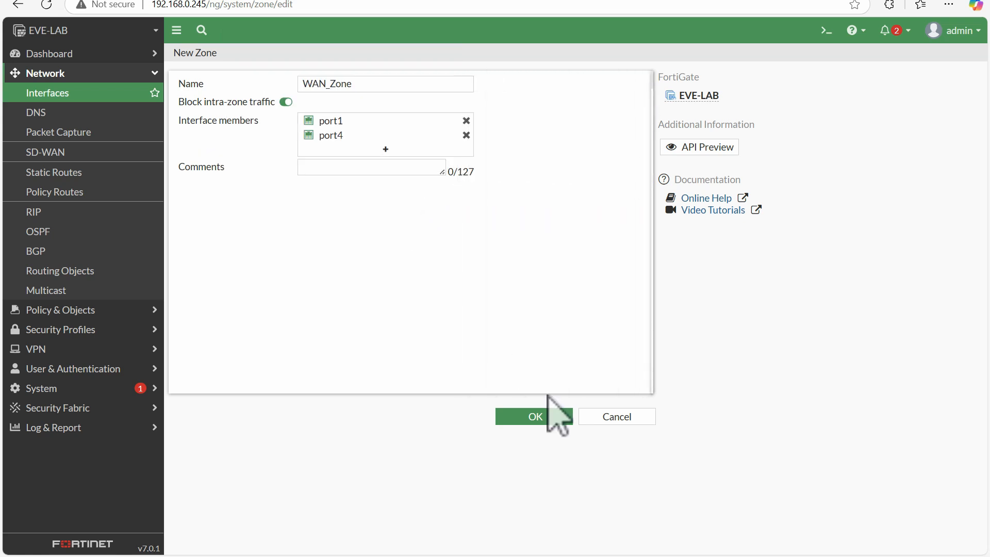
pyautogui.click(543, 414)
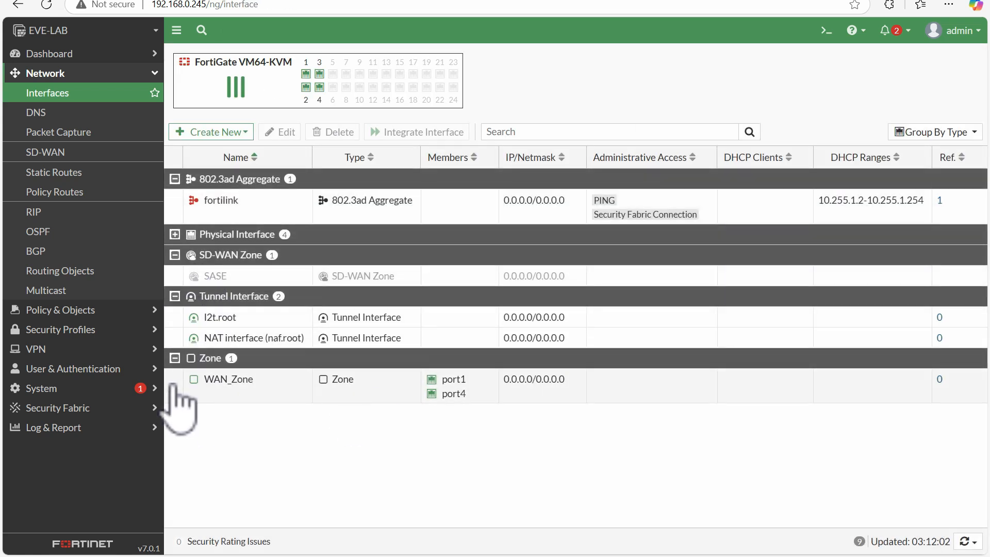
# Step: Change Test_Policy's outgoing interface to WAN_Zone and save the policy
pyautogui.moveTo(240, 388)
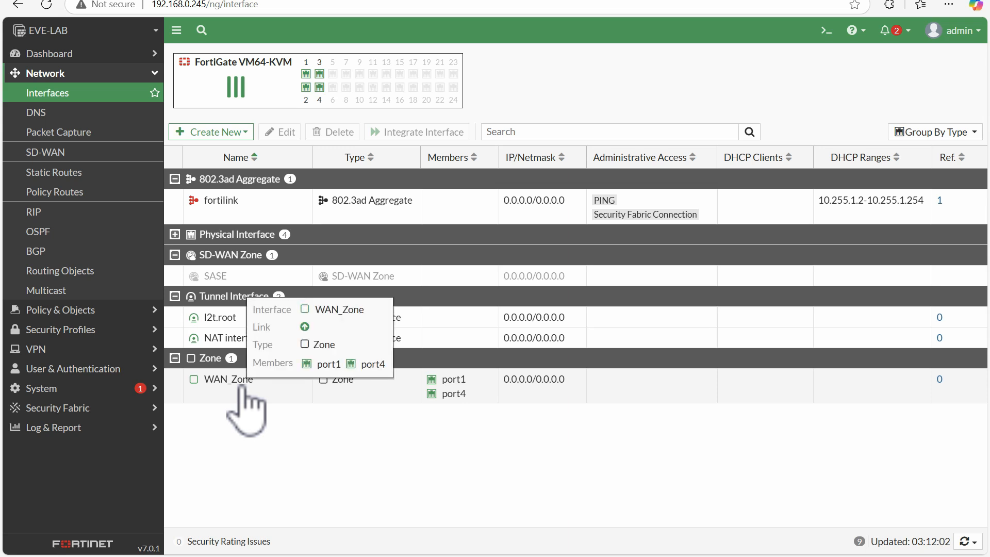
pyautogui.click(49, 310)
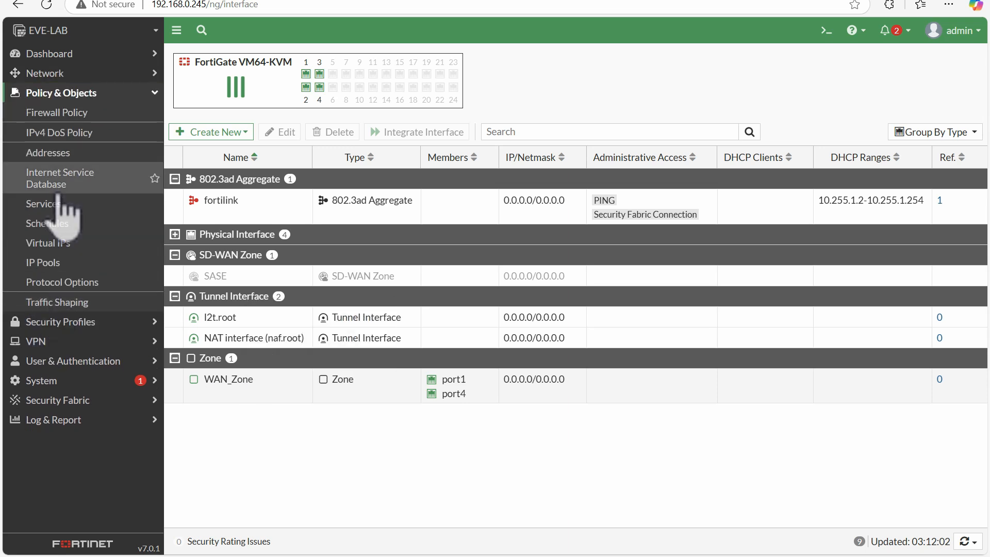
pyautogui.click(65, 130)
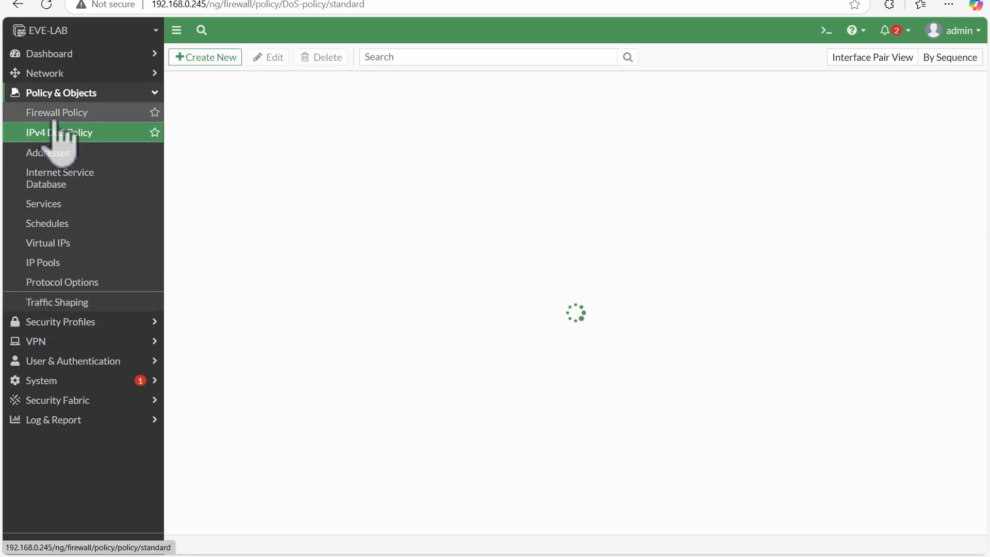
pyautogui.click(58, 114)
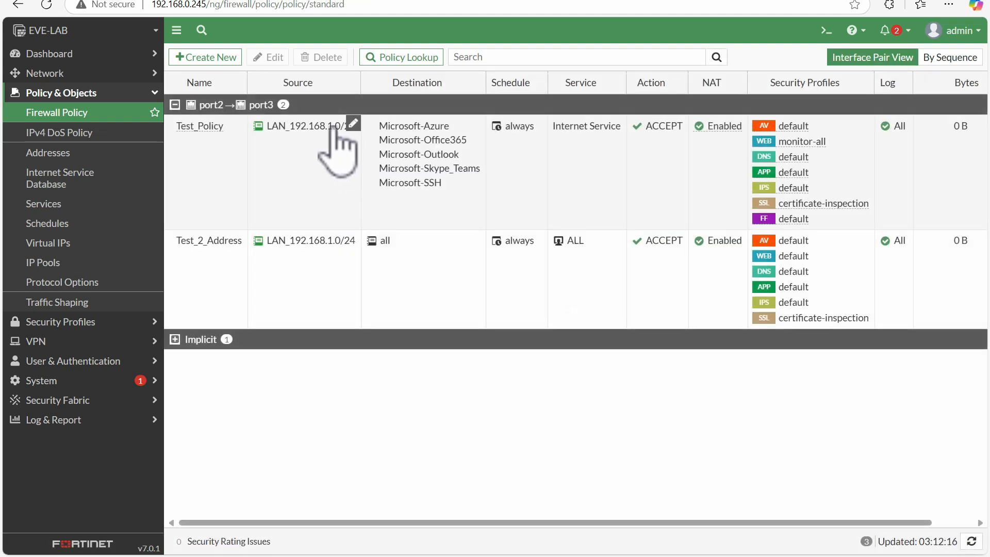
pyautogui.doubleClick(208, 133)
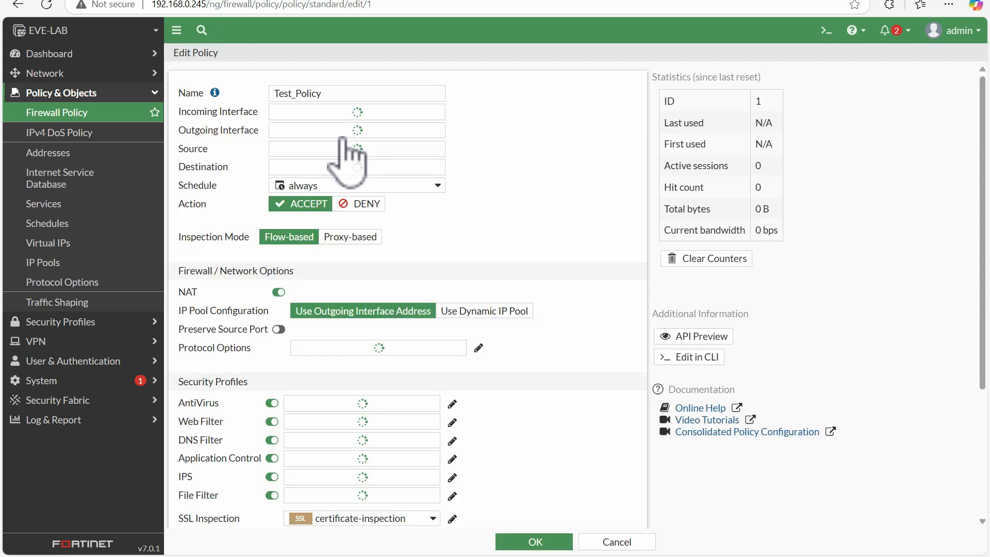
pyautogui.click(318, 129)
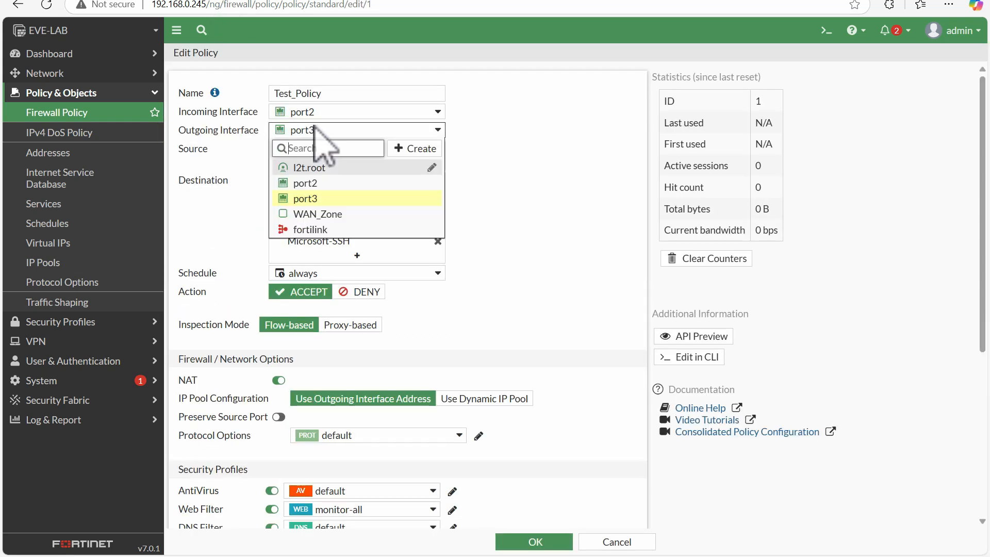
pyautogui.click(313, 213)
pyautogui.moveTo(321, 116)
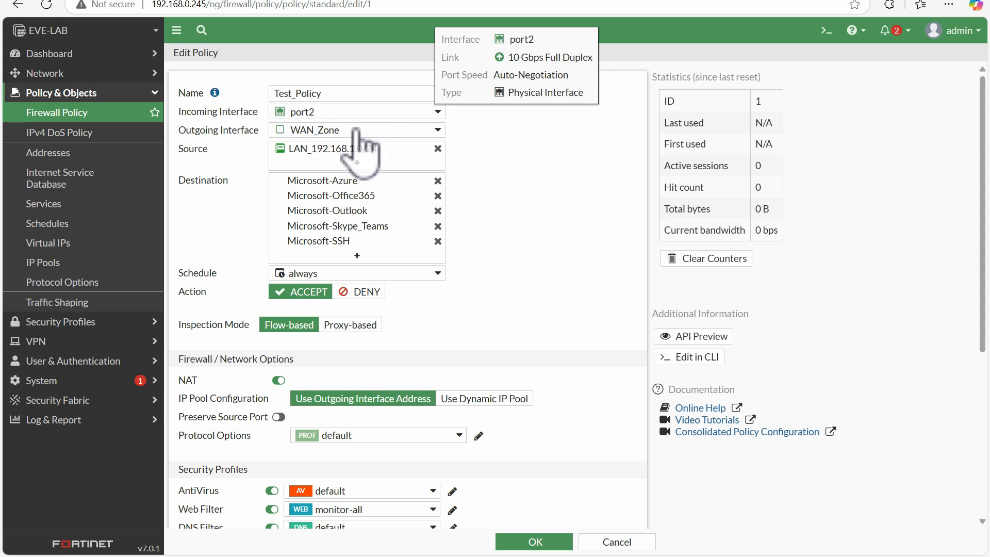
pyautogui.moveTo(355, 136)
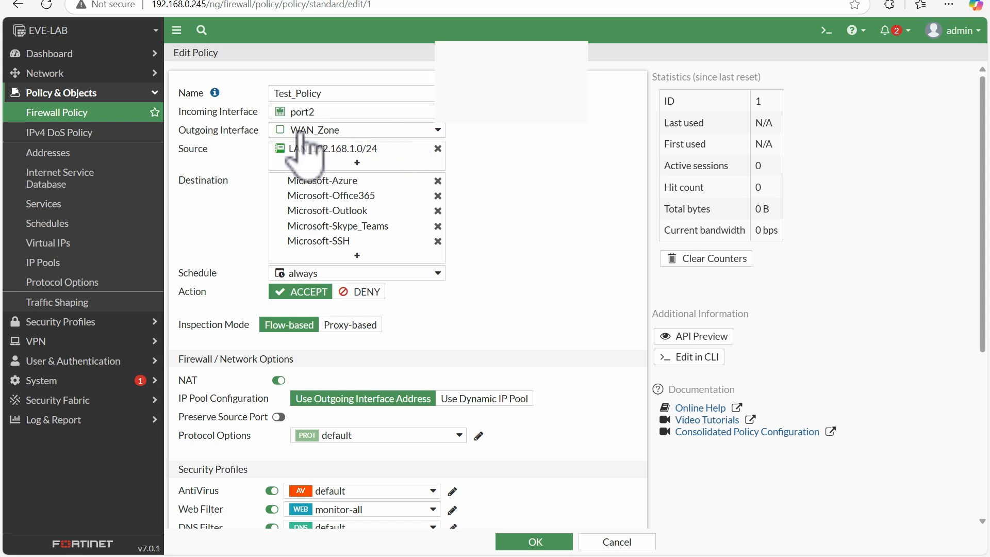
pyautogui.click(552, 540)
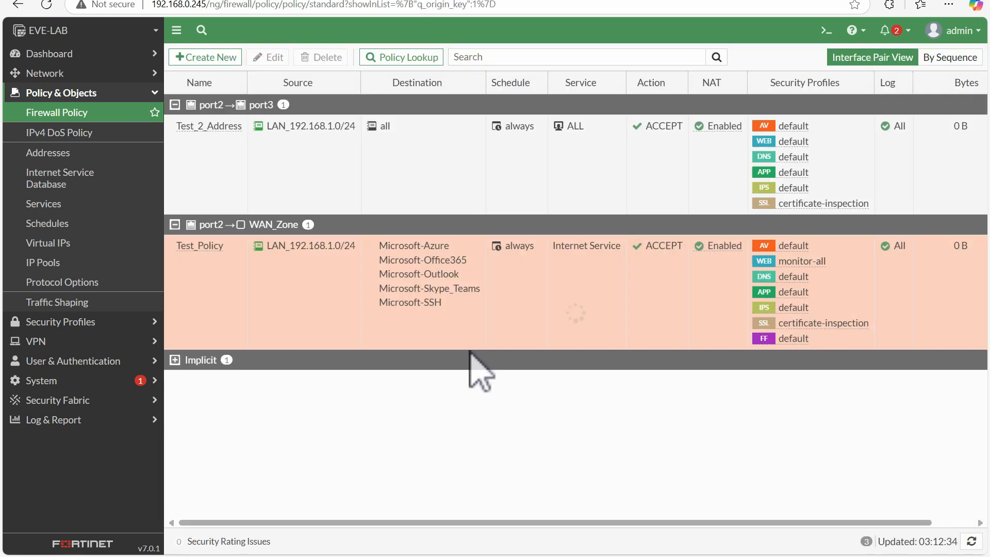
# Step: Collapse and expand each interface-pair section of the policy list to review the policies it contains
pyautogui.click(209, 247)
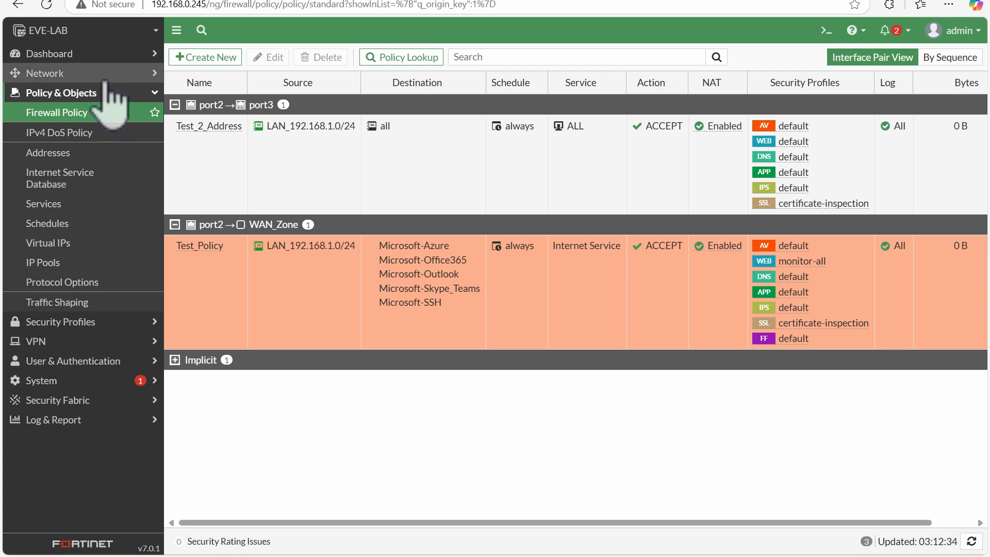
pyautogui.click(172, 240)
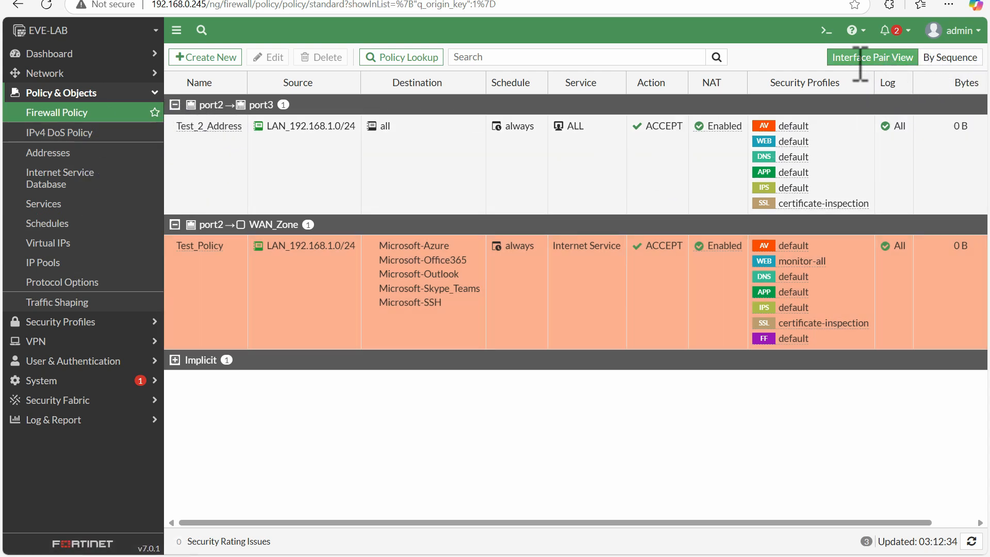
pyautogui.click(175, 104)
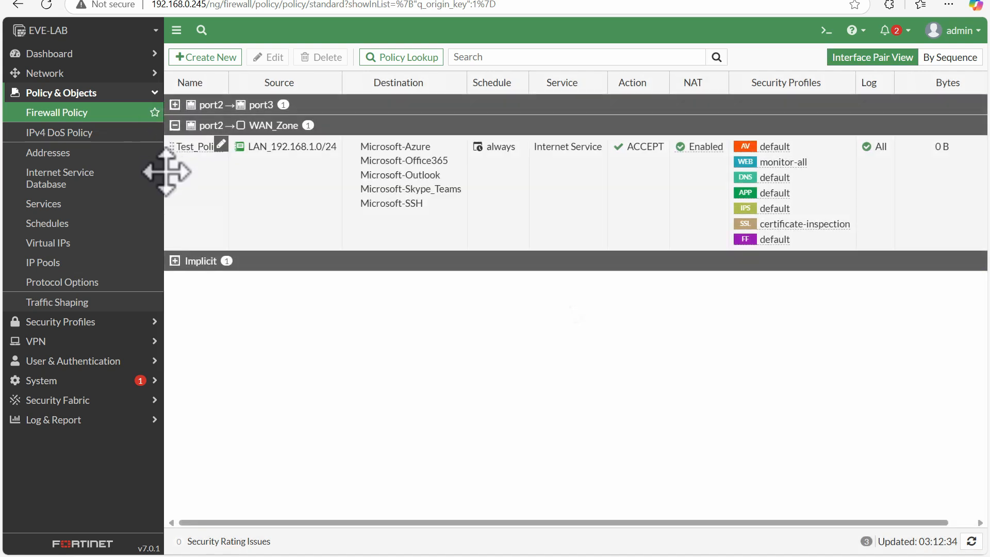
pyautogui.click(174, 125)
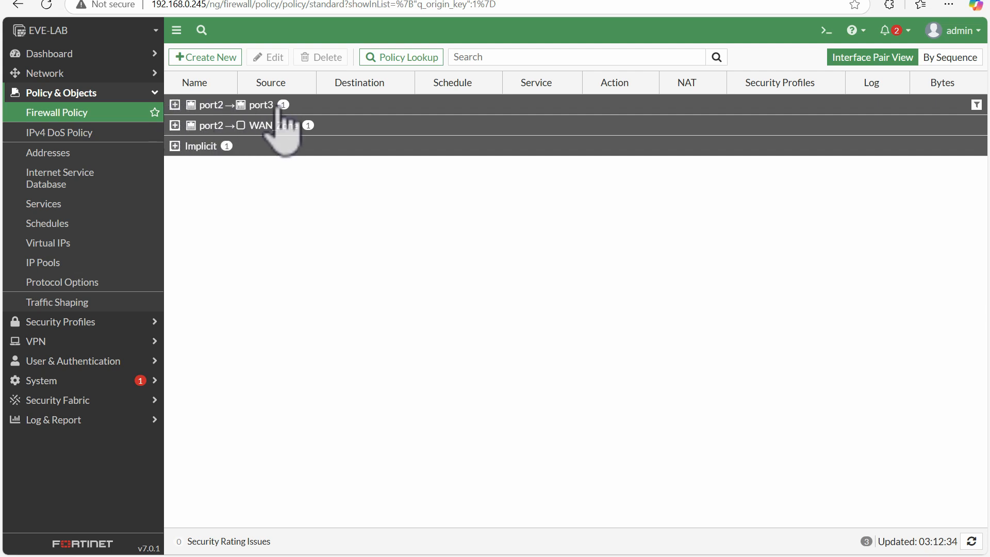
pyautogui.click(178, 105)
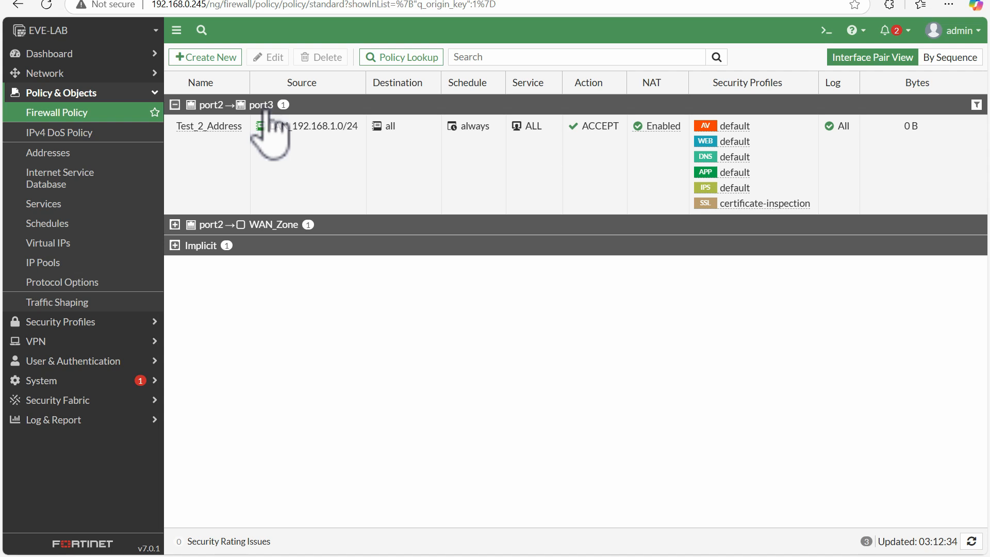
pyautogui.click(175, 225)
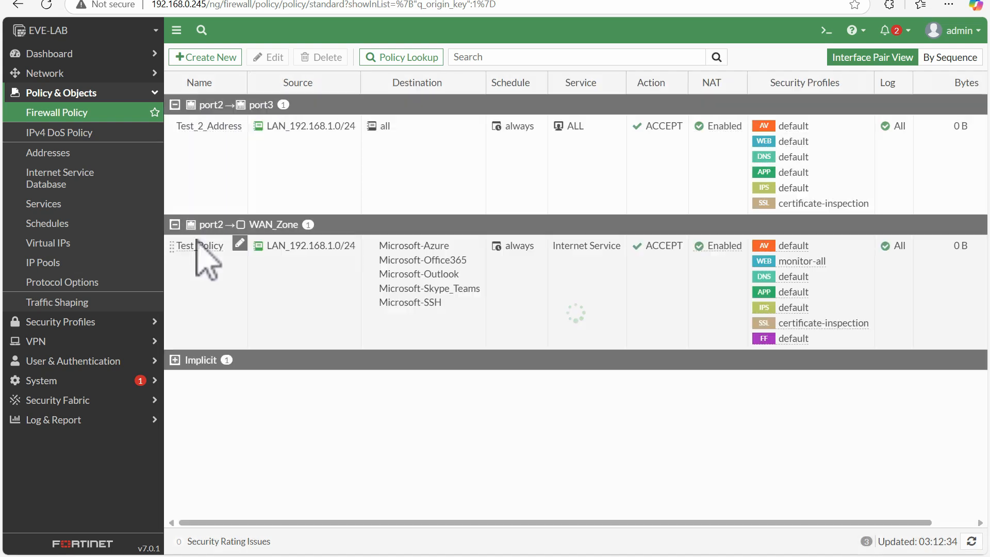
pyautogui.click(174, 360)
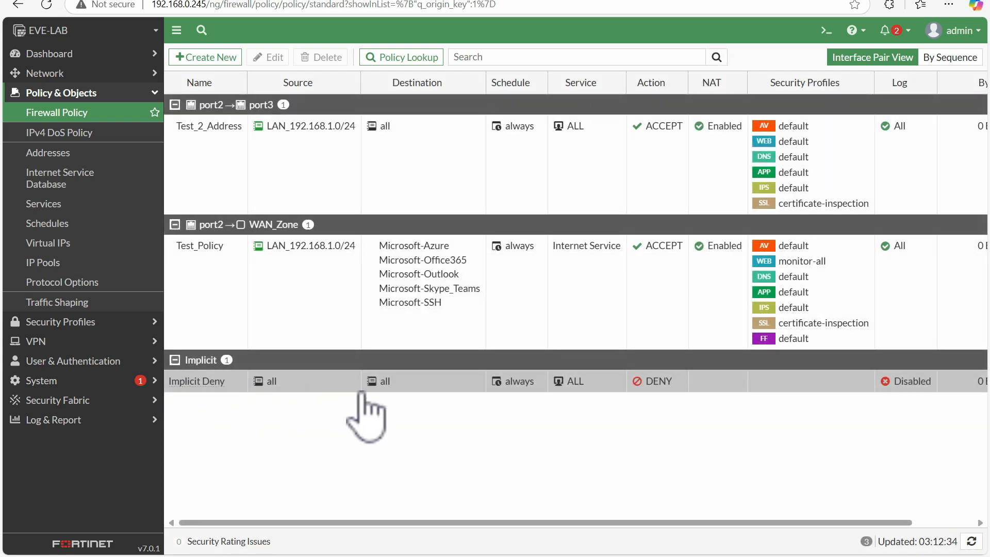
# Step: Switch the firewall policy list to By Sequence view
pyautogui.click(960, 59)
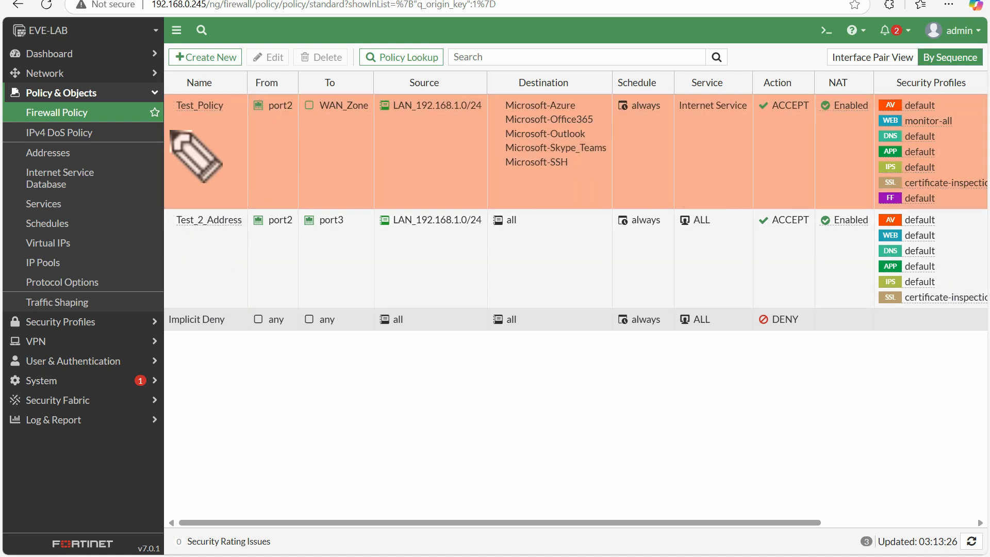
pyautogui.moveTo(172, 82); pyautogui.dragTo(170, 307)
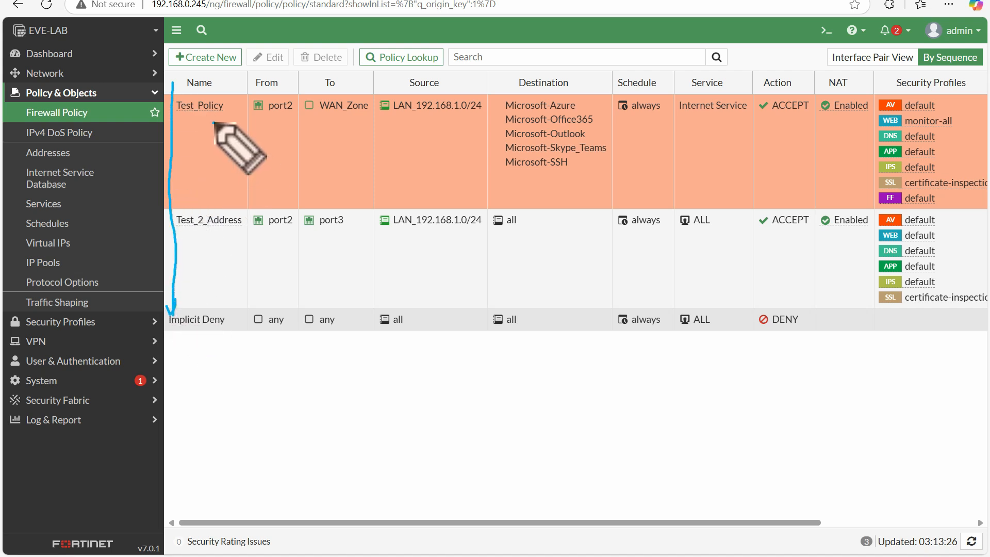
pyautogui.moveTo(213, 123); pyautogui.dragTo(235, 107)
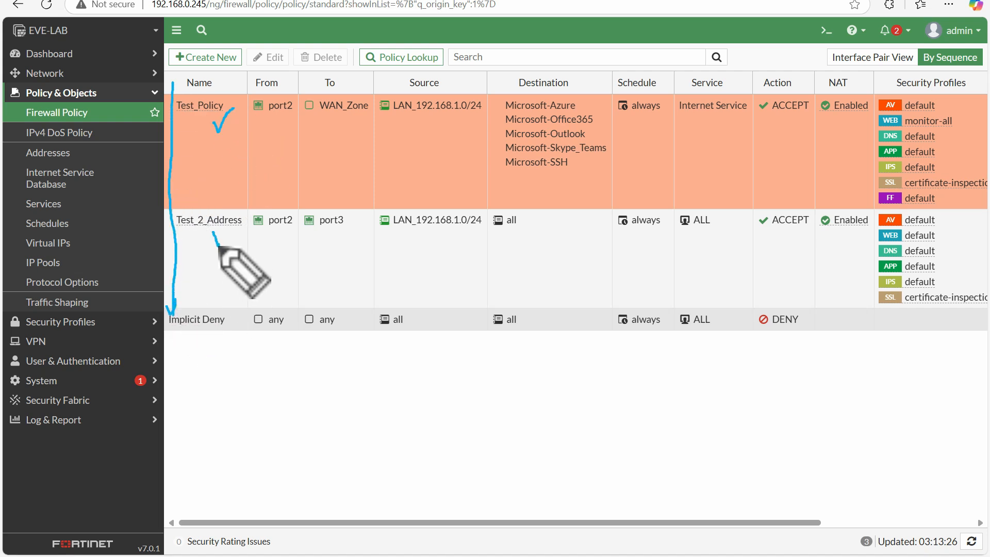
pyautogui.moveTo(213, 236); pyautogui.dragTo(233, 218)
pyautogui.moveTo(200, 338)
pyautogui.mouseDown()
pyautogui.moveTo(211, 351)
pyautogui.moveTo(225, 320)
pyautogui.mouseUp()
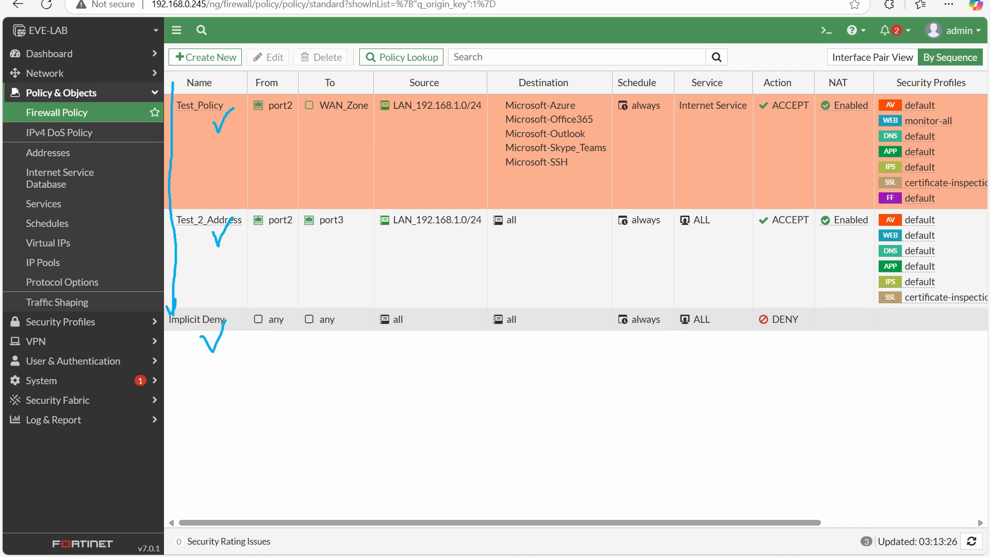
pyautogui.moveTo(813, 58); pyautogui.dragTo(839, 49)
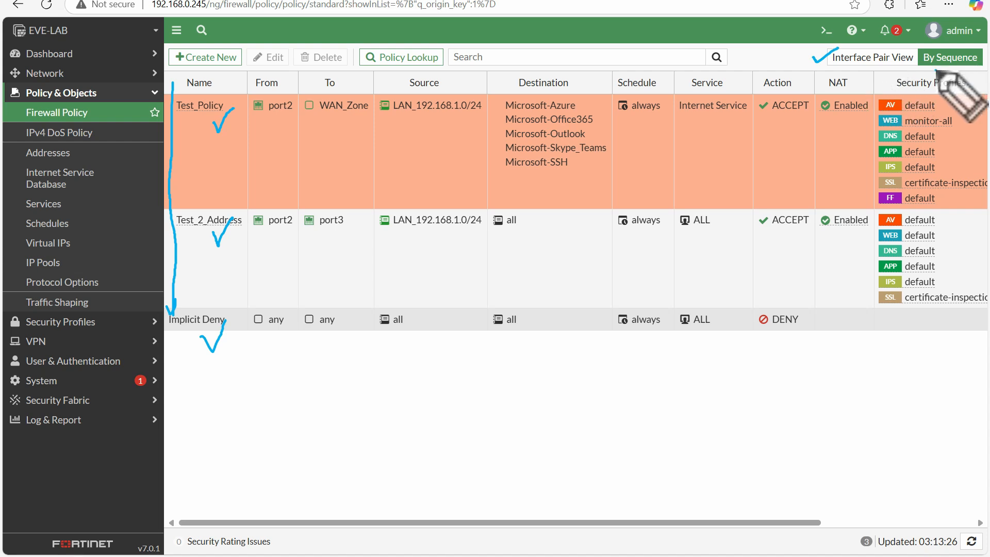
pyautogui.moveTo(964, 48); pyautogui.dragTo(979, 50)
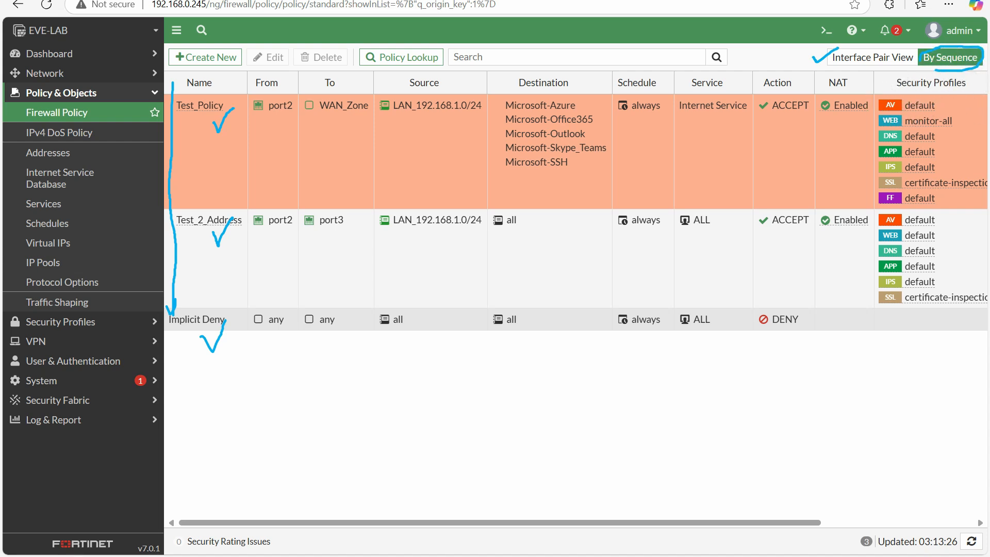
pyautogui.press('Escape')
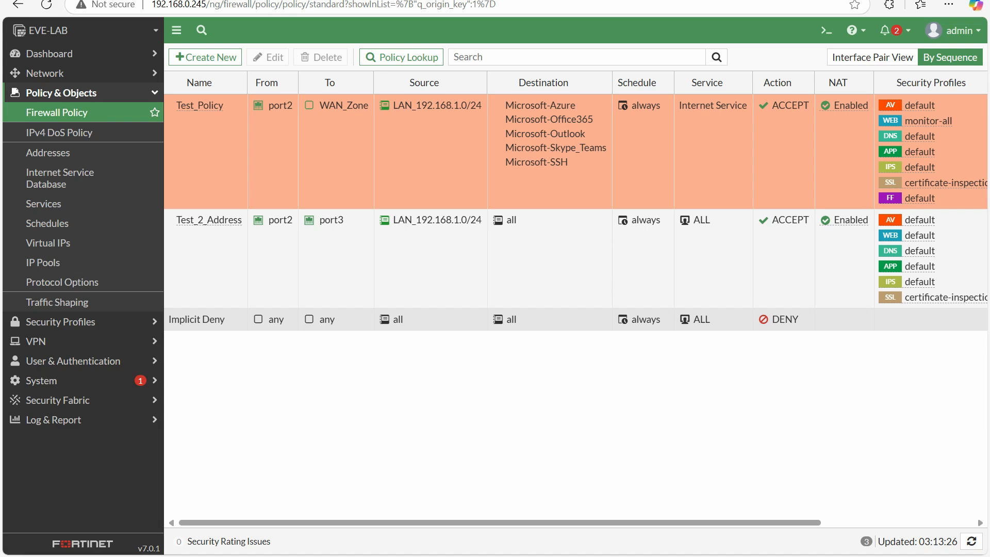
pyautogui.click(389, 58)
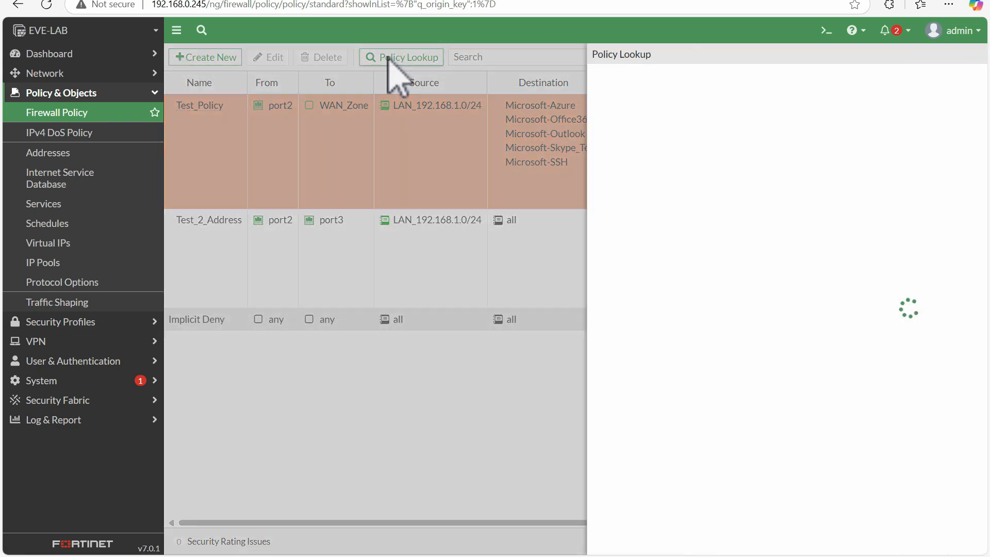
pyautogui.click(709, 234)
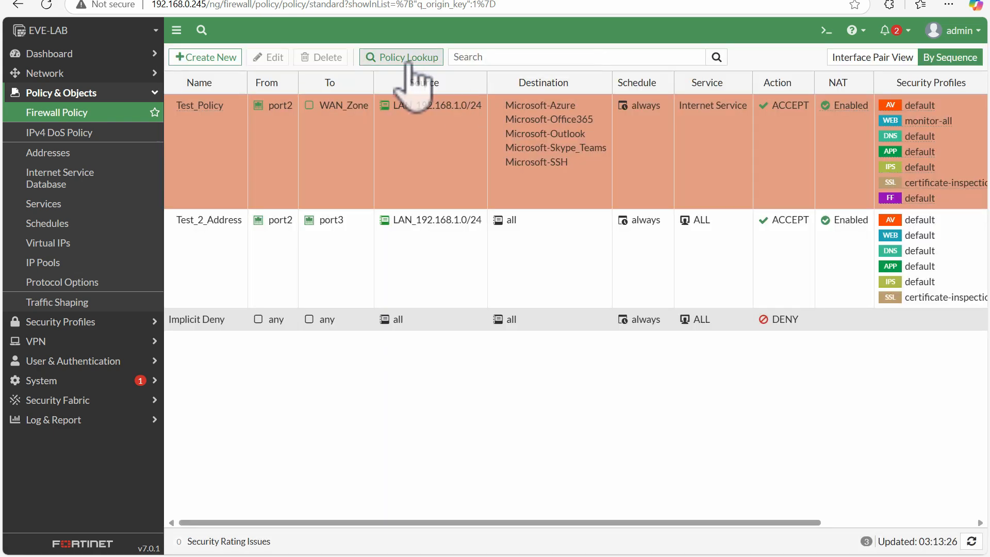
pyautogui.click(409, 57)
pyautogui.click(492, 97)
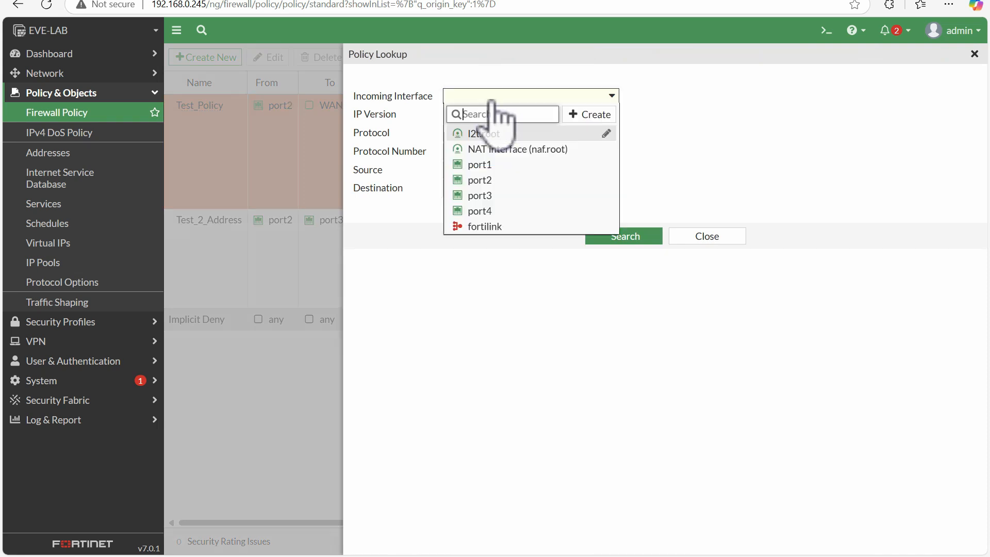
pyautogui.click(698, 194)
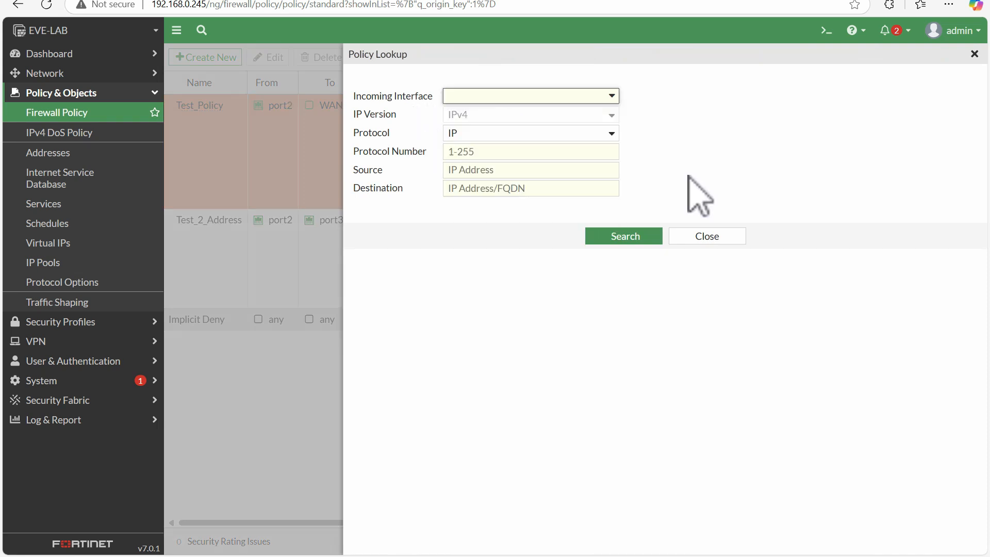
pyautogui.click(708, 235)
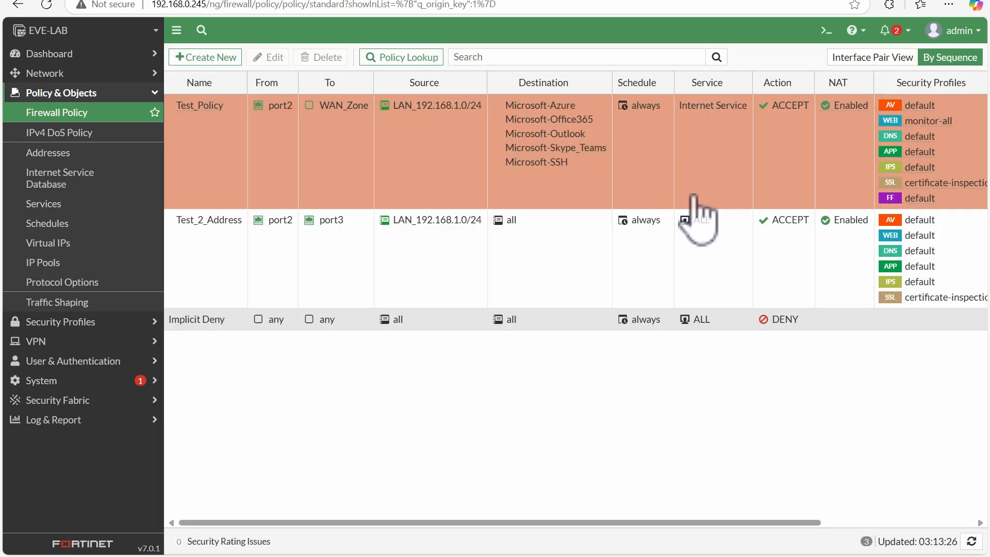
pyautogui.click(419, 60)
pyautogui.click(459, 97)
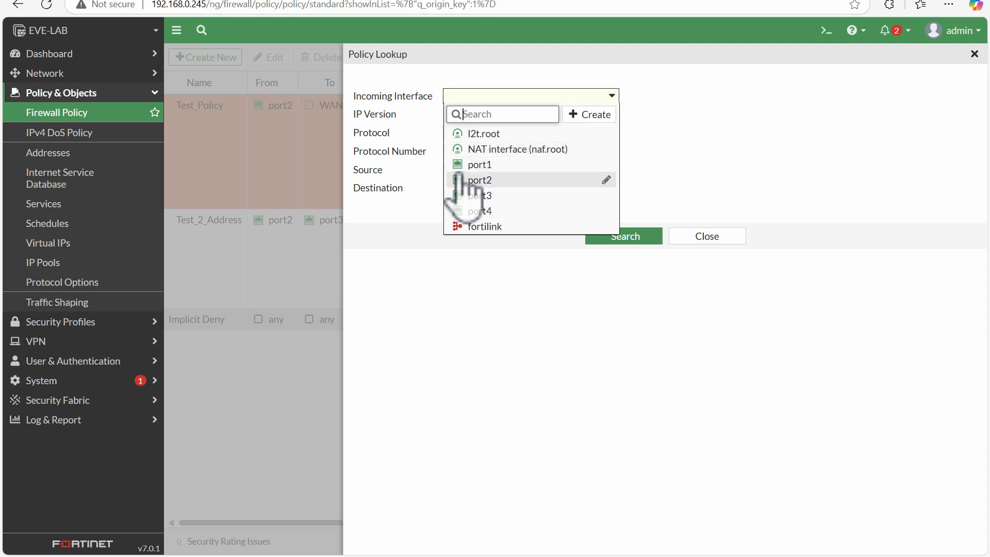
pyautogui.click(475, 180)
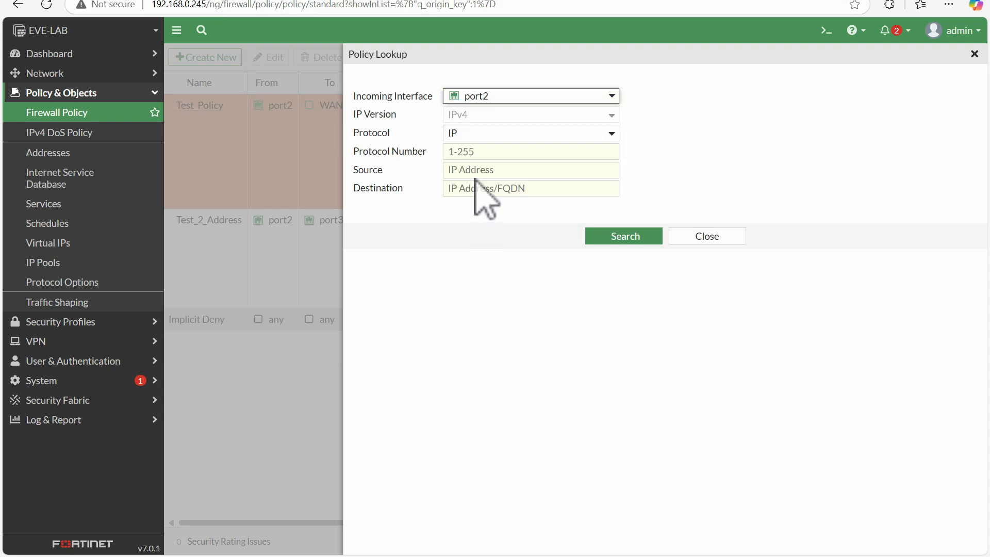
pyautogui.click(472, 152)
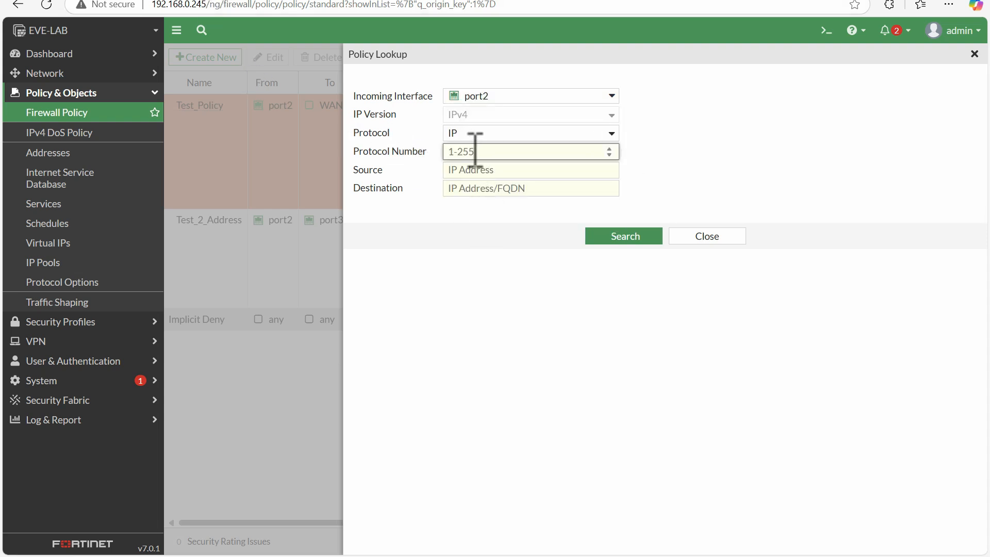
pyautogui.click(735, 236)
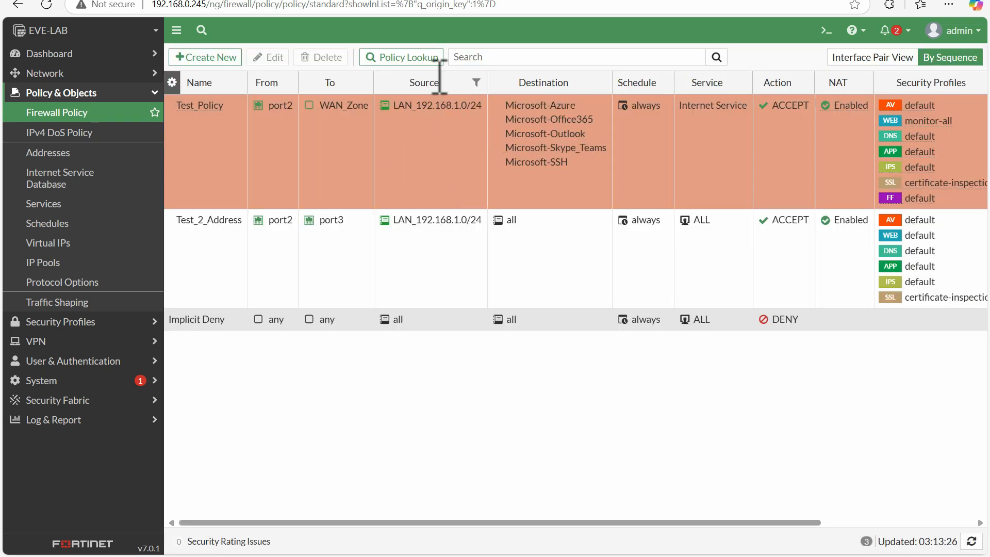
# Step: Open Policy Lookup and set the incoming interface to port2 and the protocol number to 6
pyautogui.click(396, 59)
pyautogui.click(478, 96)
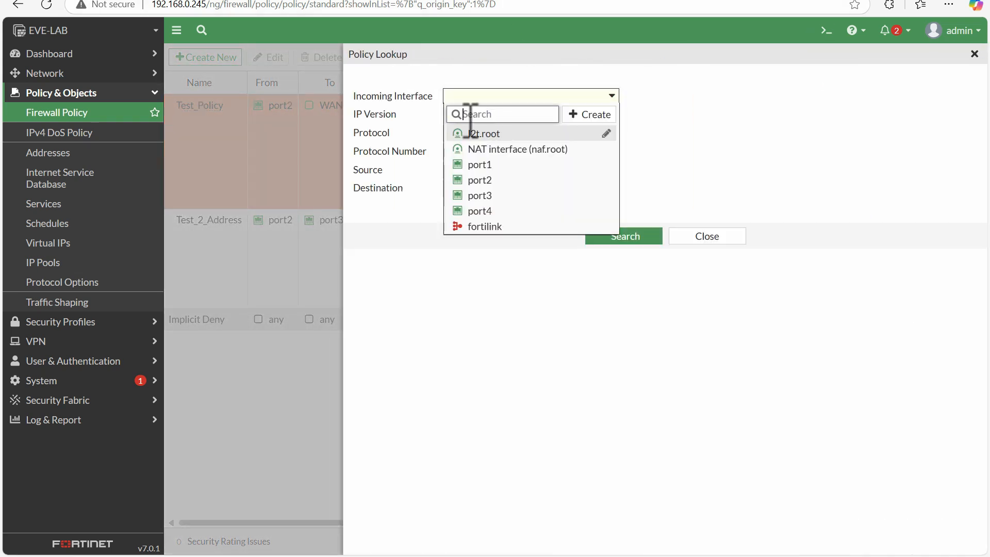
pyautogui.click(470, 187)
pyautogui.click(466, 152)
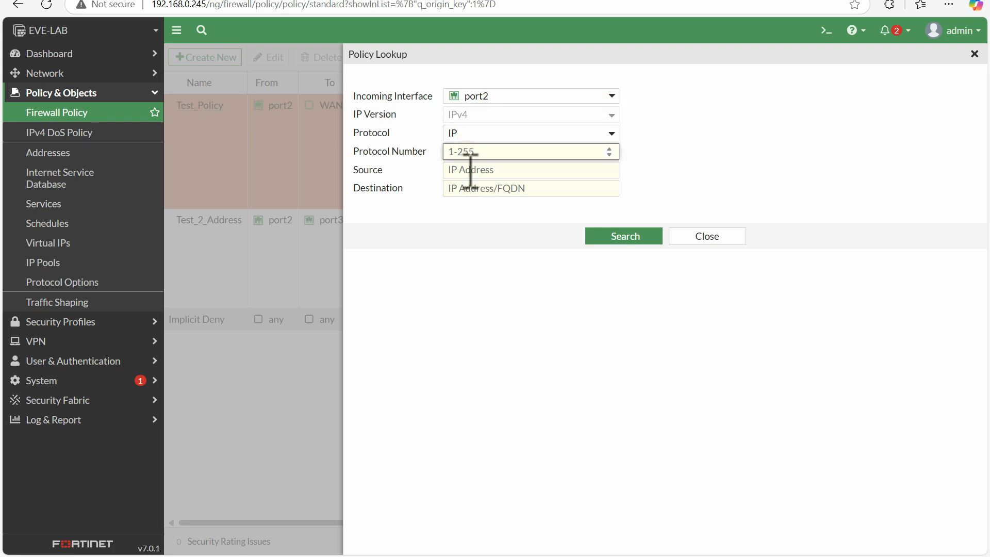
pyautogui.click(461, 170)
pyautogui.click(468, 152)
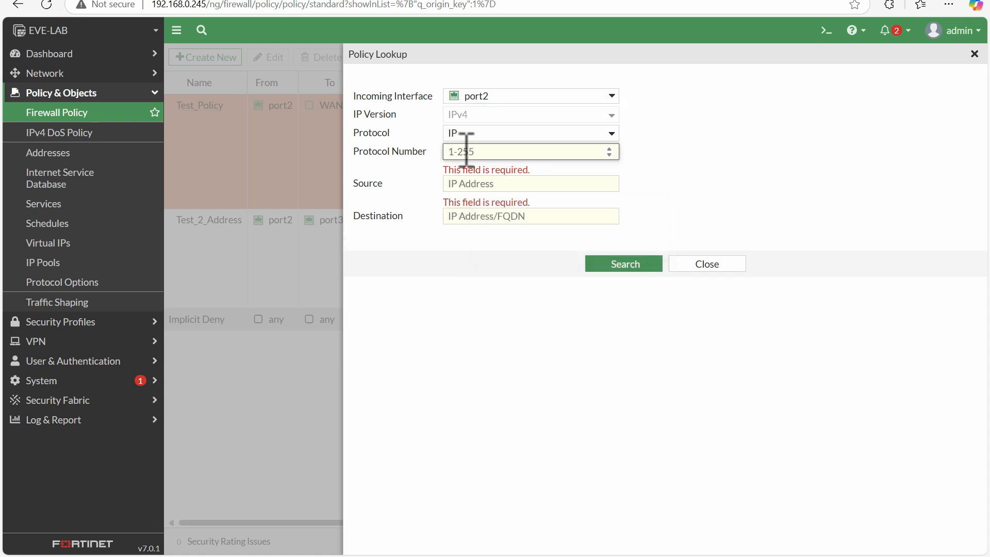
pyautogui.write('1')
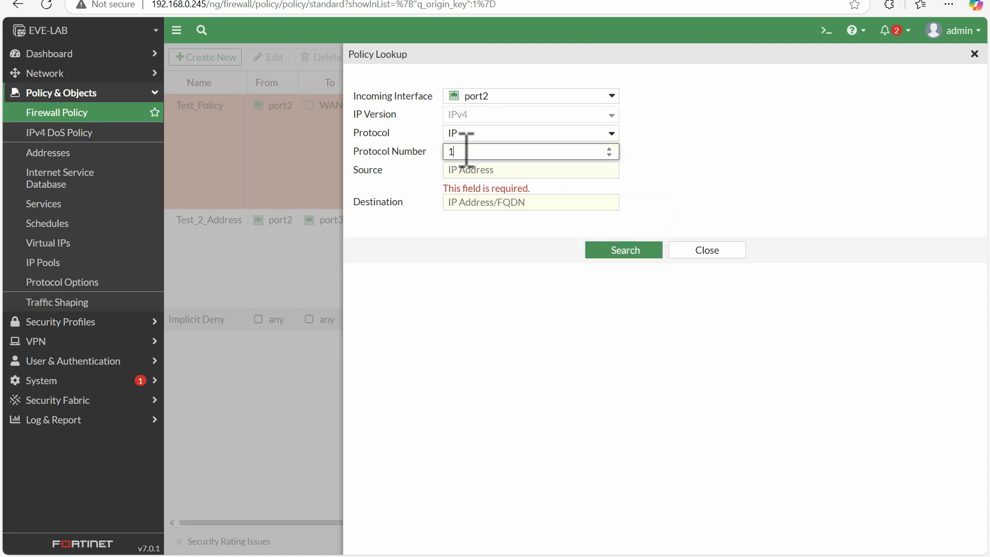
pyautogui.click(473, 170)
pyautogui.click(471, 152)
pyautogui.press('BackSpace')
pyautogui.write('6')
pyautogui.click(464, 169)
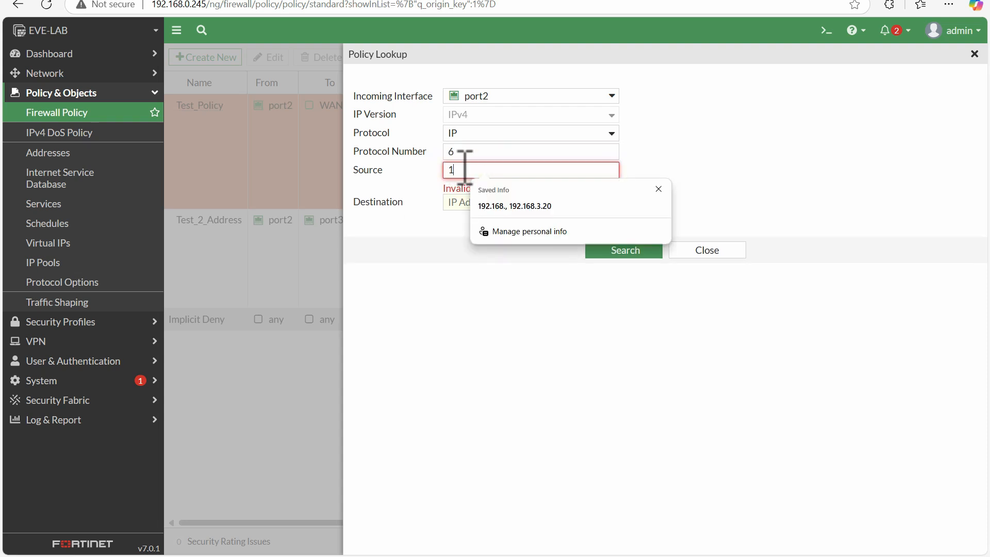
pyautogui.write('192.168.1.10')
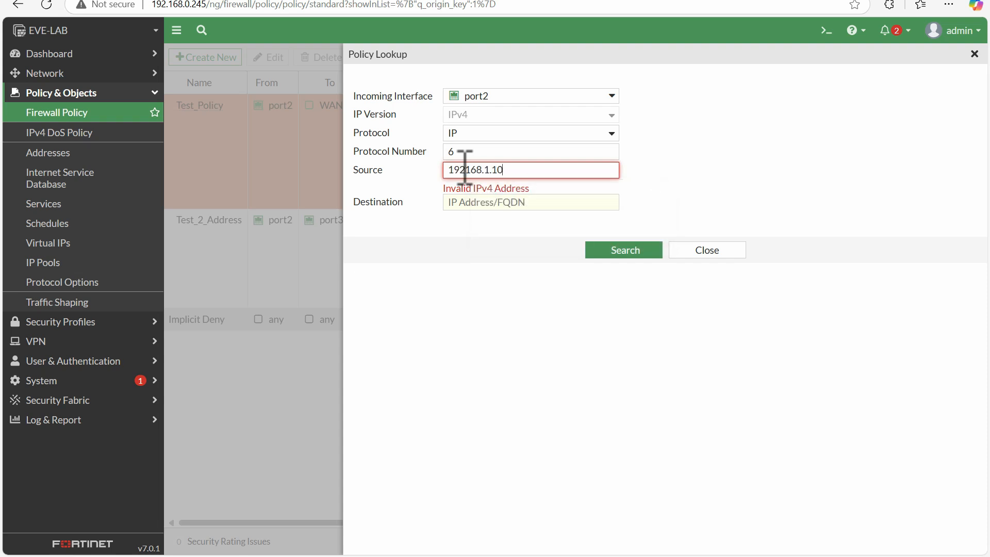
pyautogui.click(488, 273)
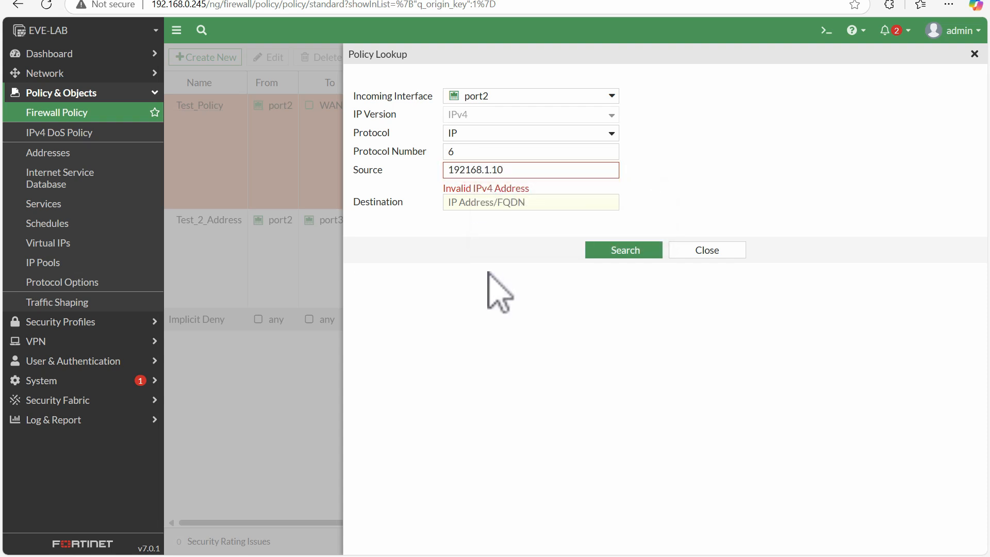
pyautogui.click(484, 204)
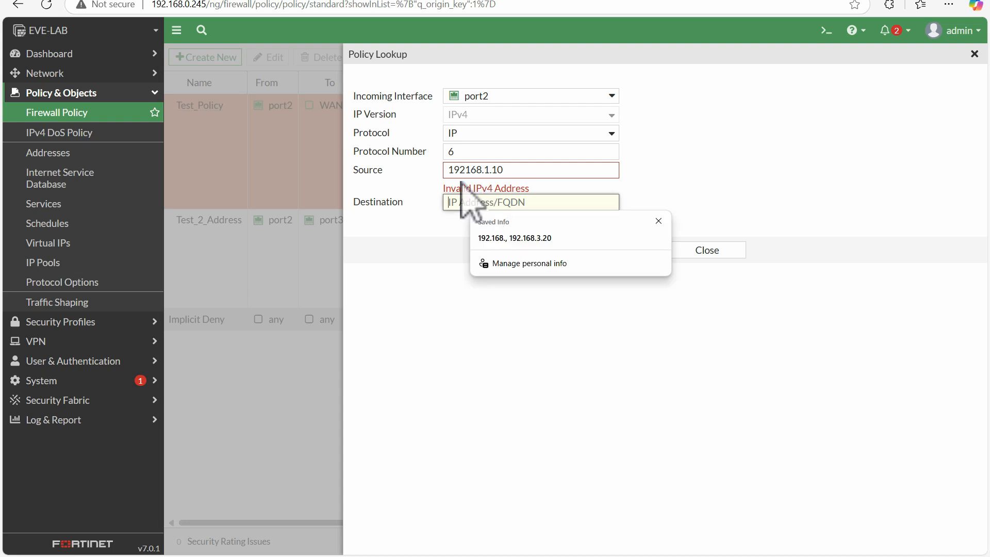
pyautogui.click(469, 168)
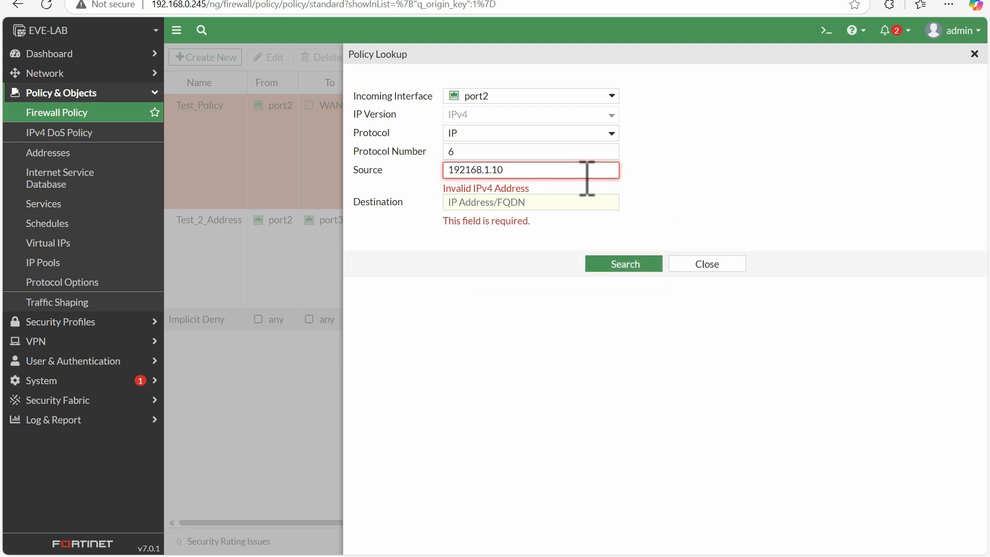
pyautogui.moveTo(586, 175); pyautogui.dragTo(354, 173)
pyautogui.press('BackSpace')
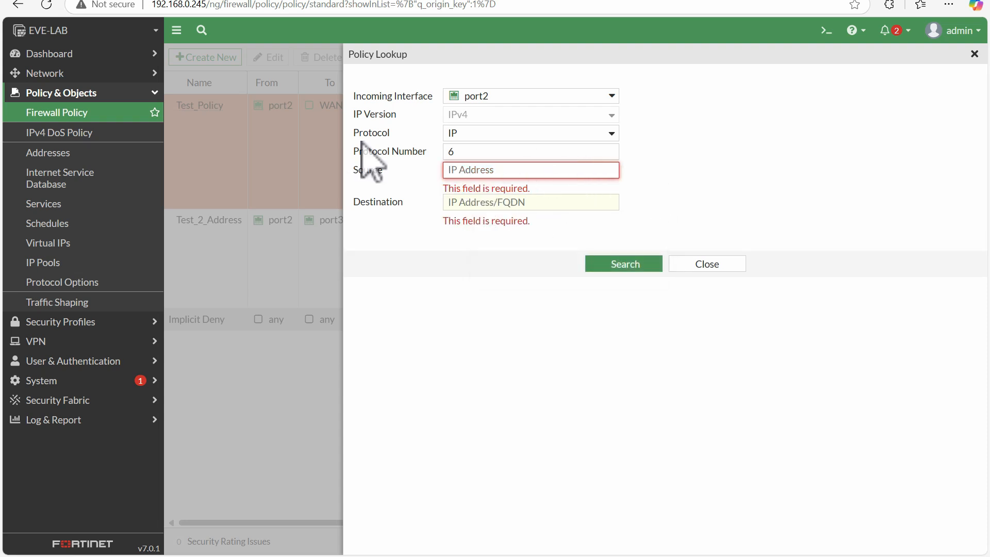
# Step: Run a policy lookup with source 192.168.1.10 and destination 8.8.8.8
pyautogui.click(751, 166)
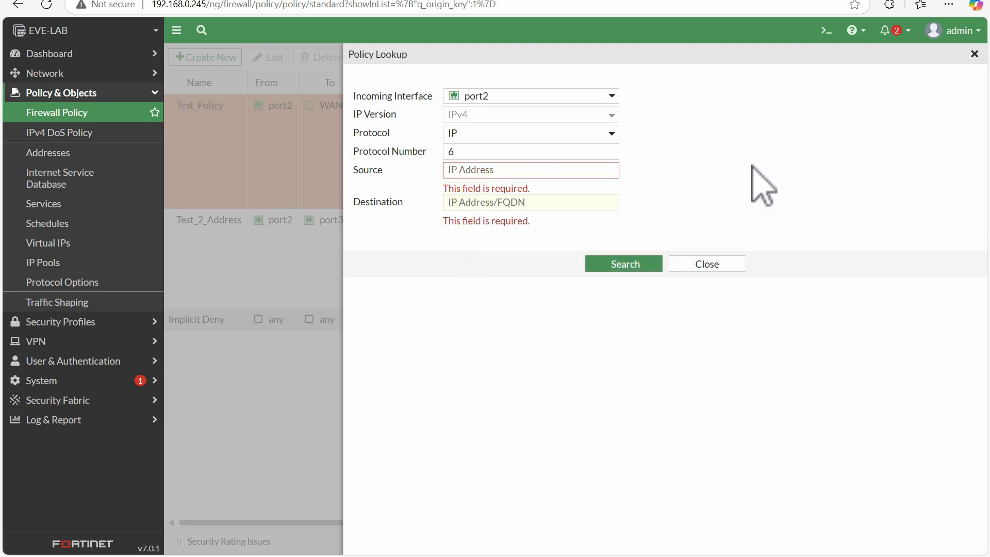
pyautogui.click(452, 171)
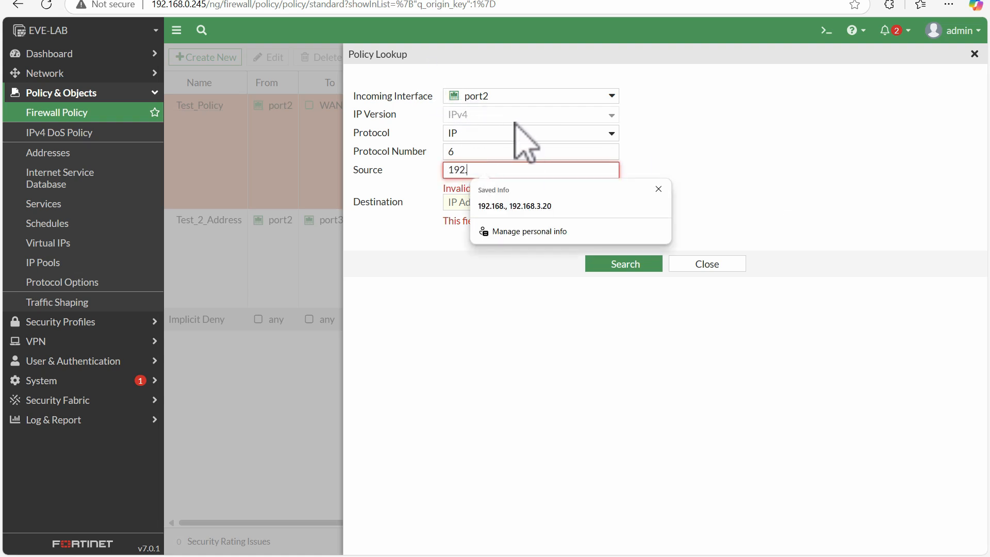
pyautogui.write('192.168.1.10')
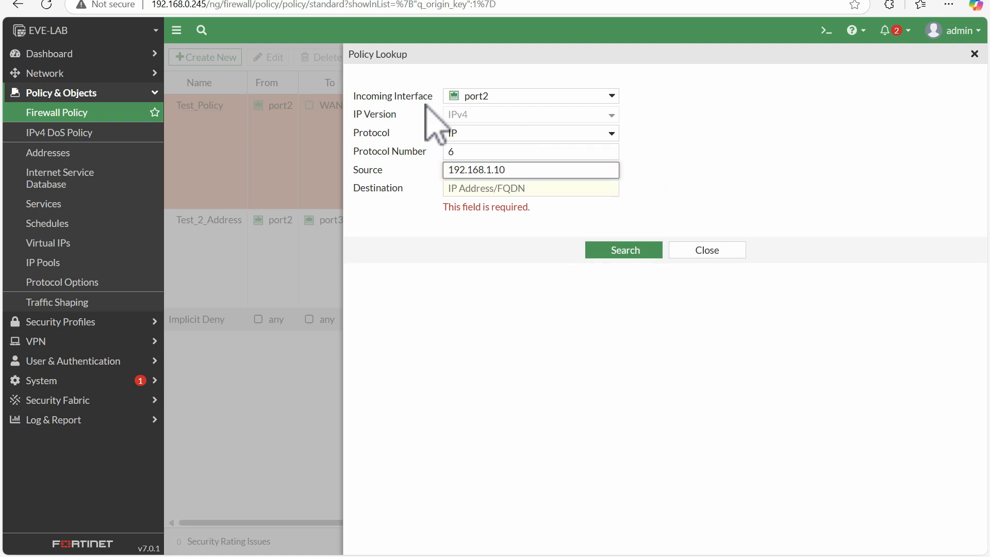
pyautogui.click(485, 190)
pyautogui.write('8.8.8.8')
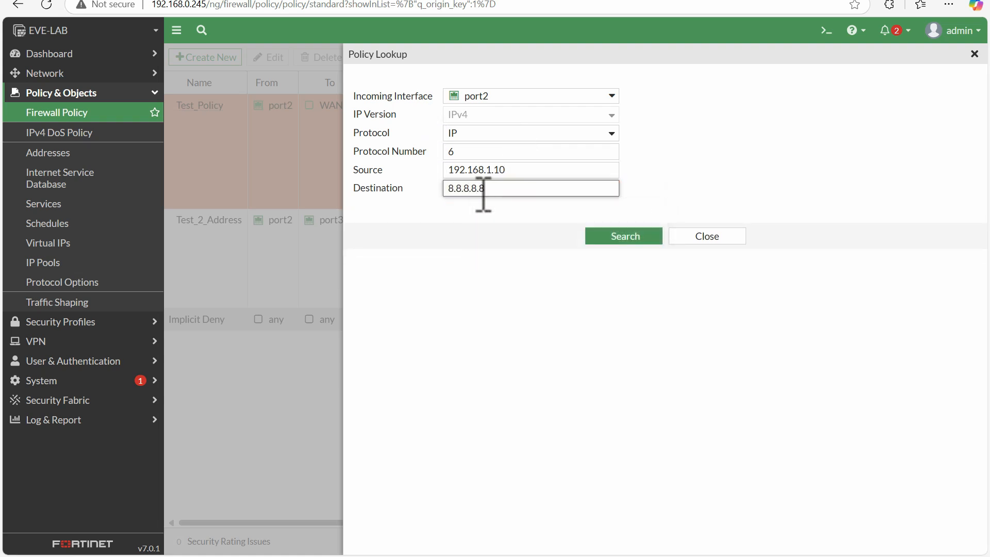
pyautogui.click(627, 237)
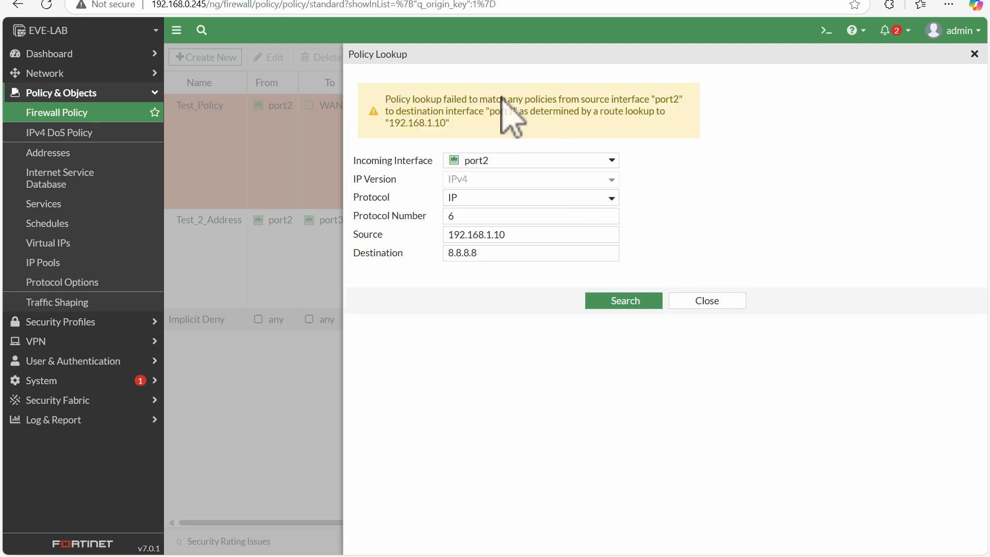
# Step: Read the lookup result message, highlighting its interface and address, then close Policy Lookup
pyautogui.moveTo(391, 99); pyautogui.dragTo(520, 120)
pyautogui.click(698, 126)
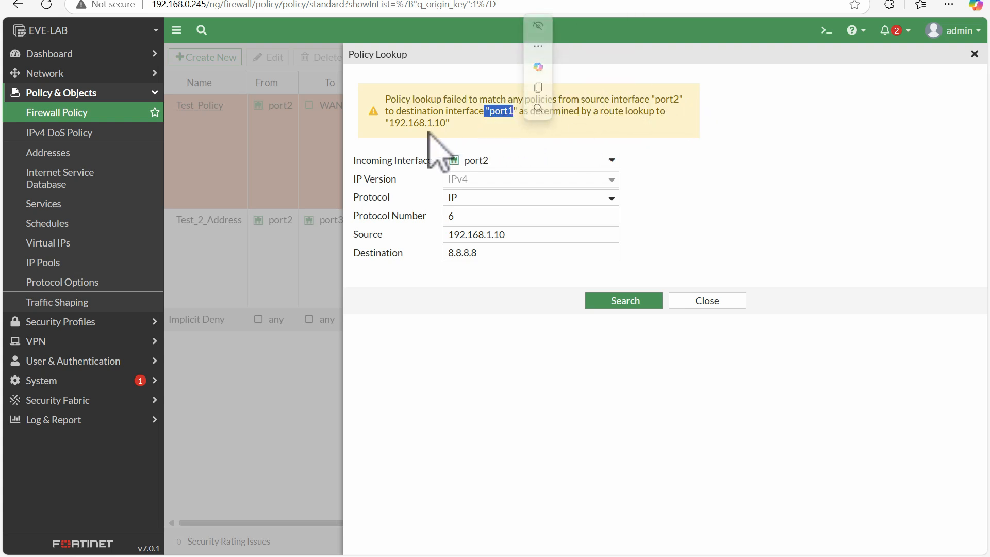
pyautogui.moveTo(413, 127); pyautogui.dragTo(453, 124)
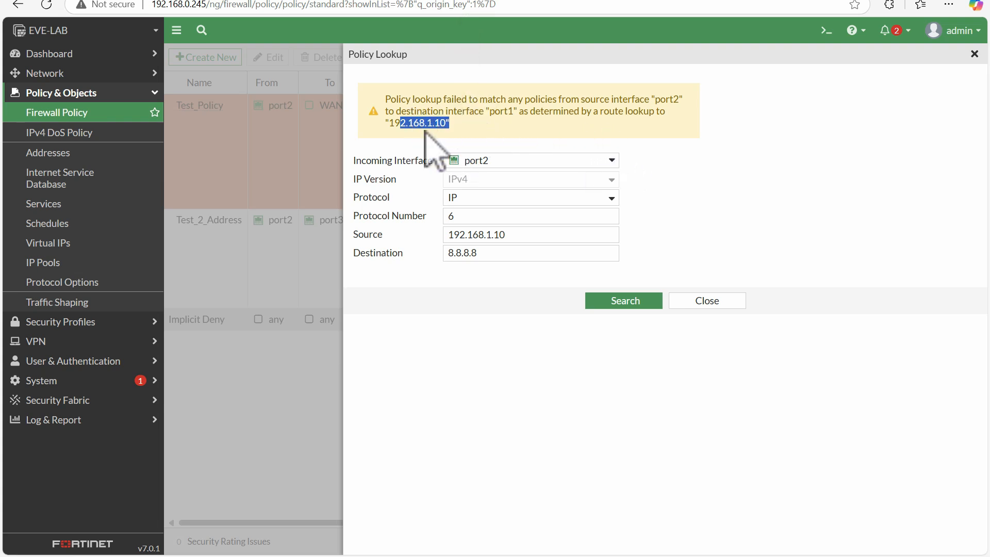
pyautogui.moveTo(490, 163)
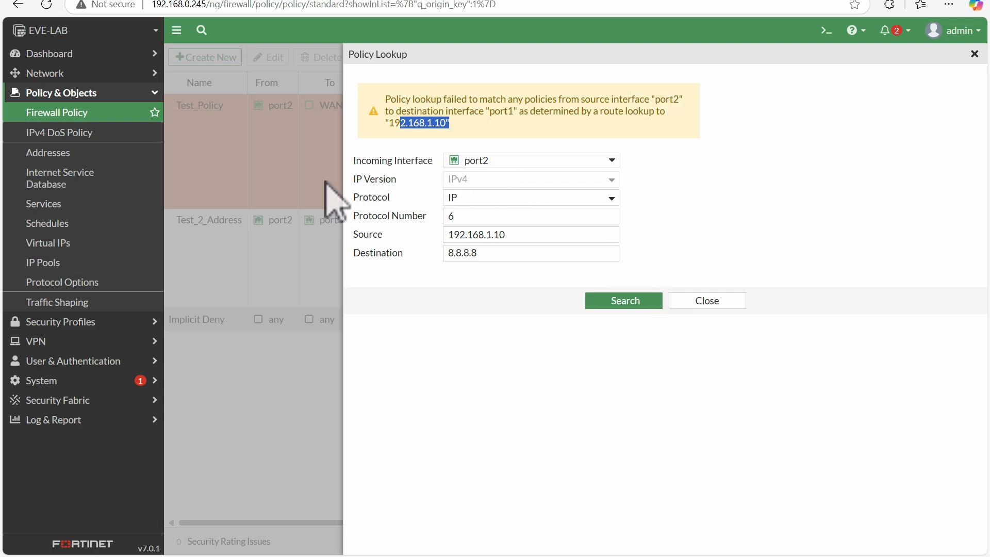
pyautogui.click(702, 302)
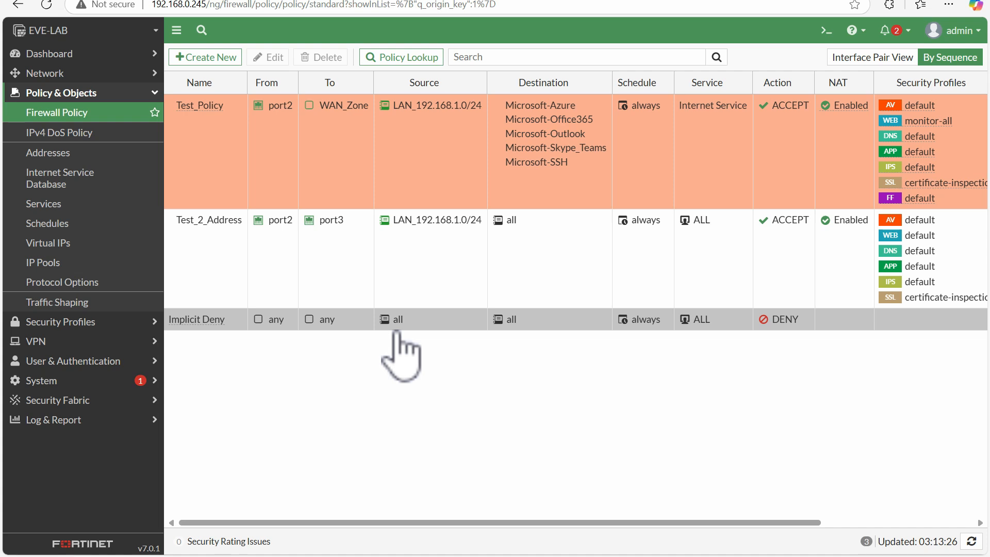
# Step: Switch to the EVE-NG lab topology tab to review the network, then return to the FortiGate policy list
pyautogui.click(192, 0)
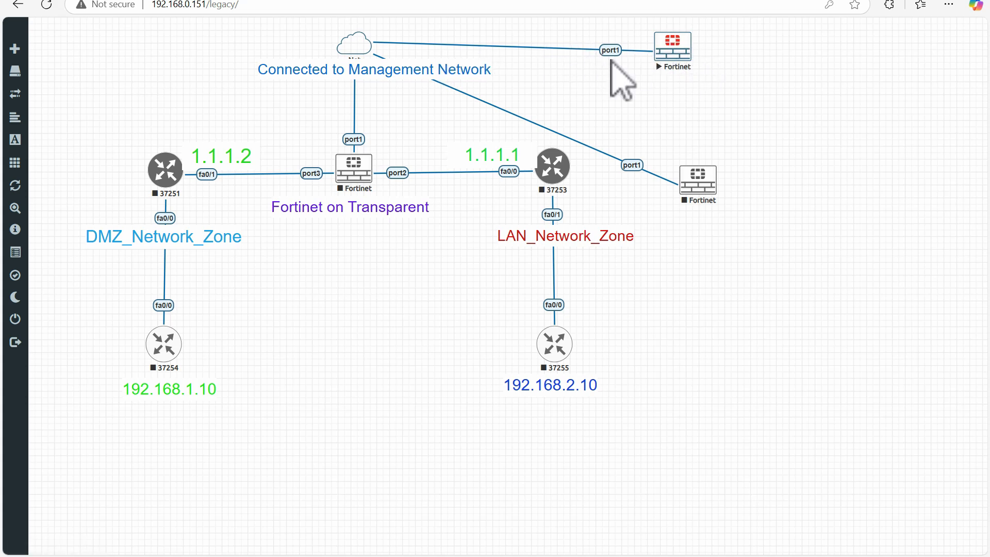
pyautogui.click(312, 1)
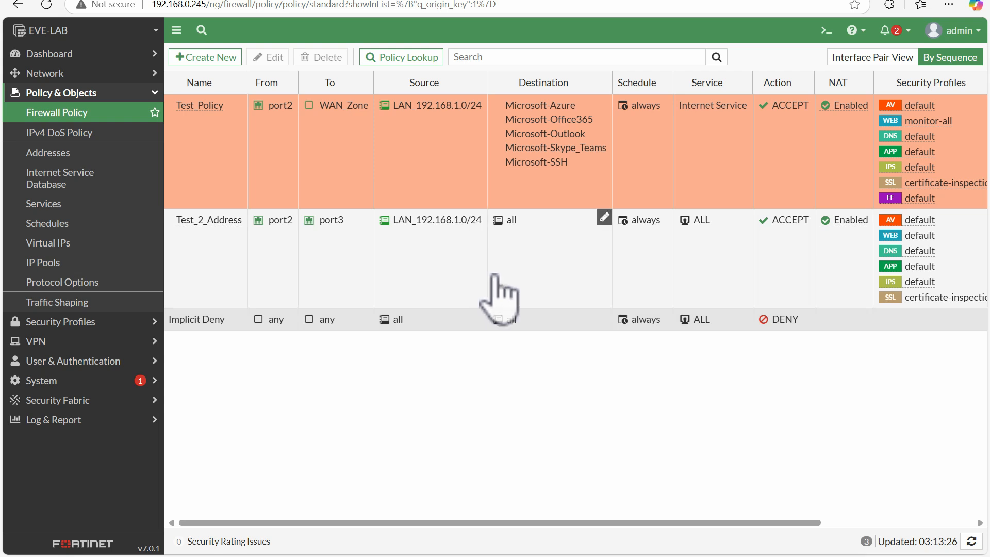
pyautogui.click(176, 4)
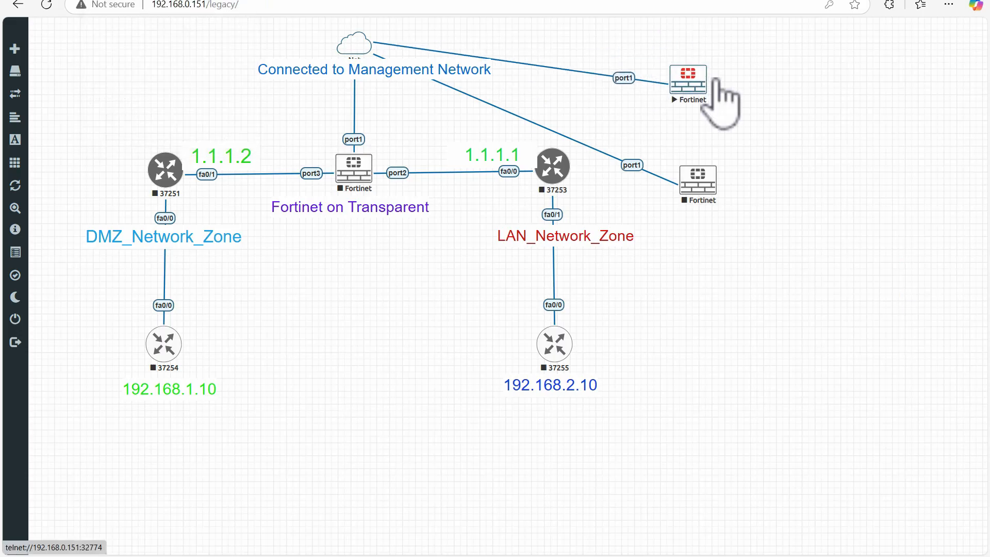
pyautogui.moveTo(711, 45); pyautogui.dragTo(687, 43)
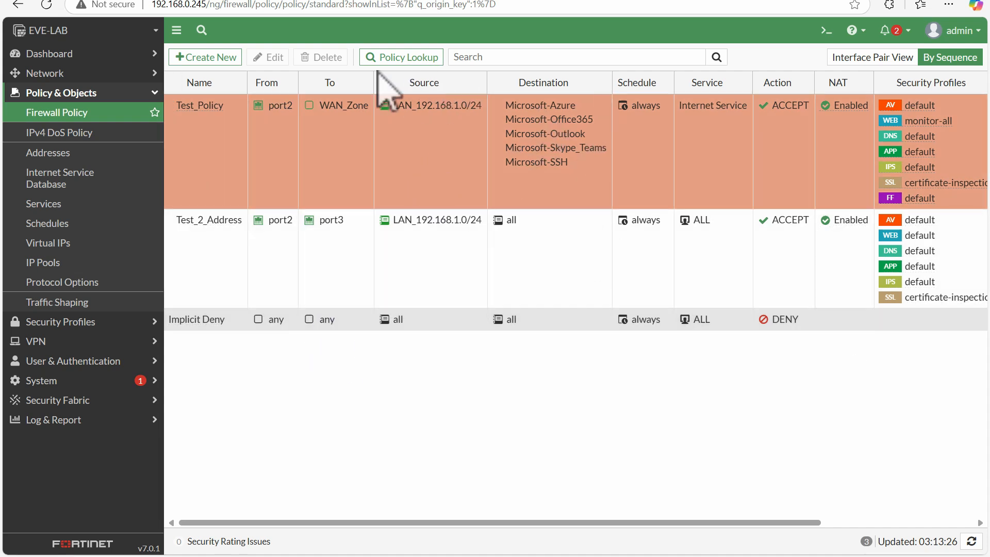
# Step: Search the policy list for 192.168.1.10, then clear the search
pyautogui.click(469, 57)
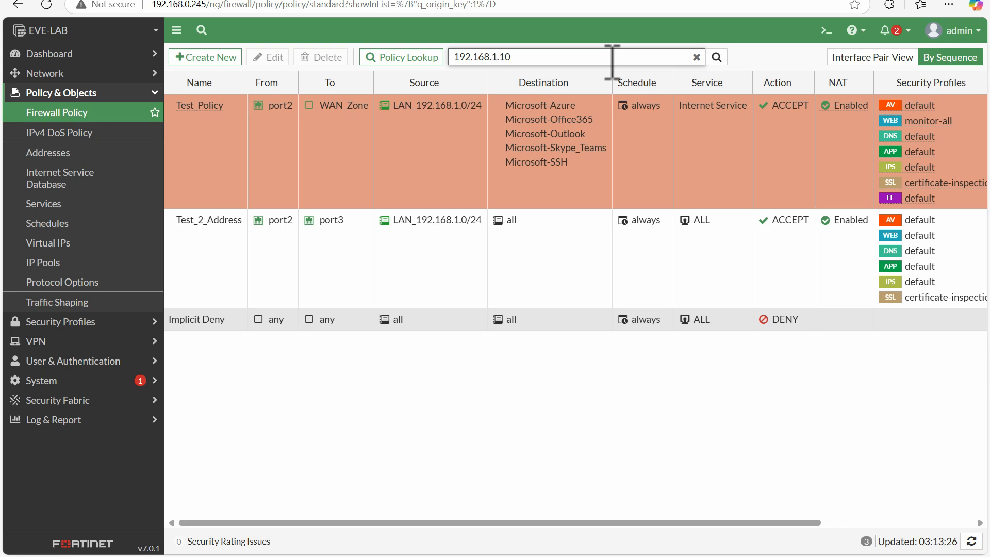
pyautogui.press('Return')
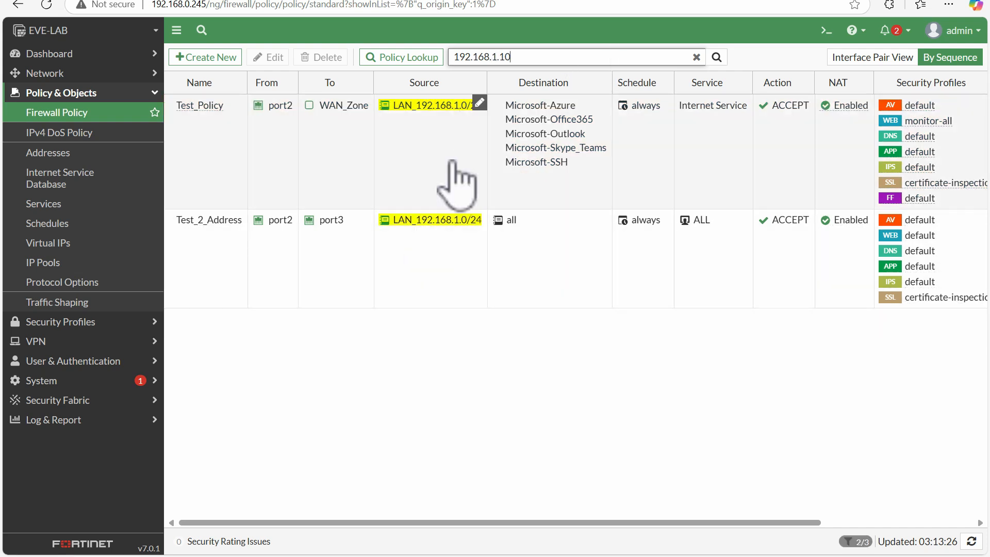
pyautogui.click(697, 58)
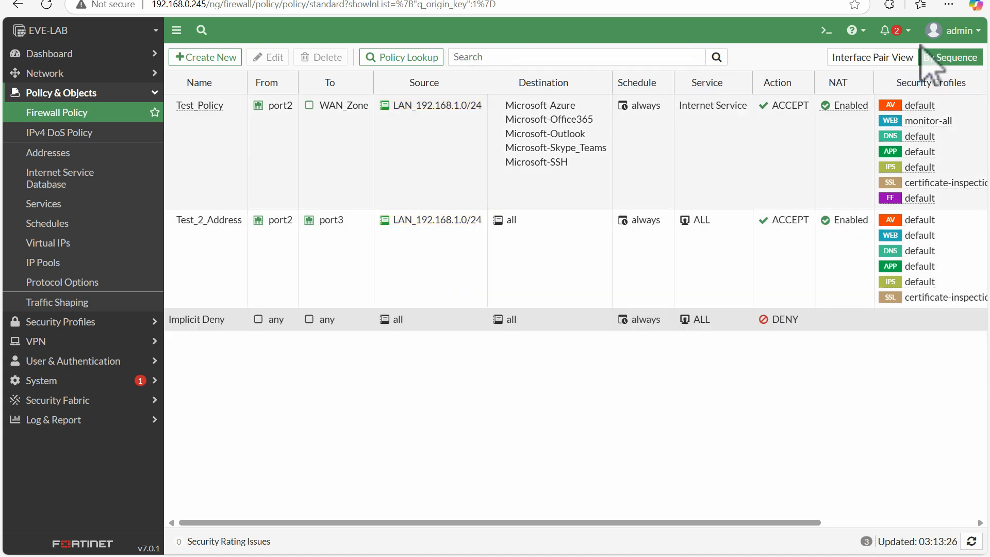
# Step: Switch to Interface Pair View and insert an empty policy below Test_2_Address
pyautogui.click(856, 63)
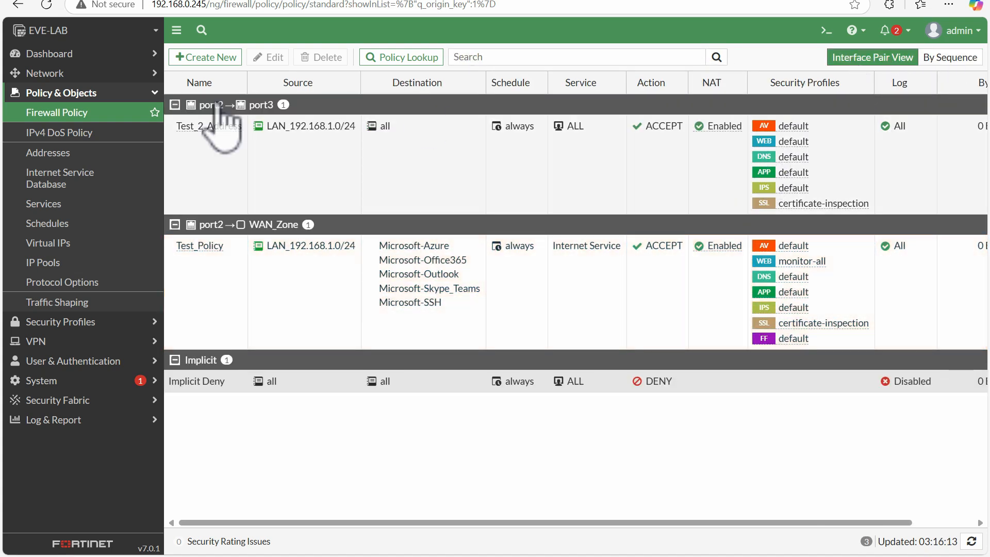
pyautogui.click(203, 146)
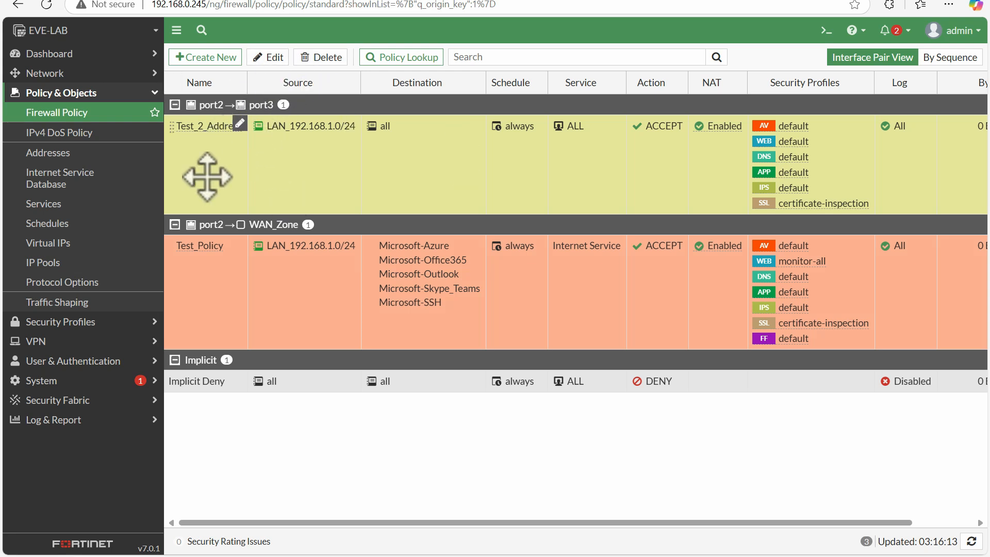
pyautogui.rightClick(209, 139)
pyautogui.moveTo(275, 188)
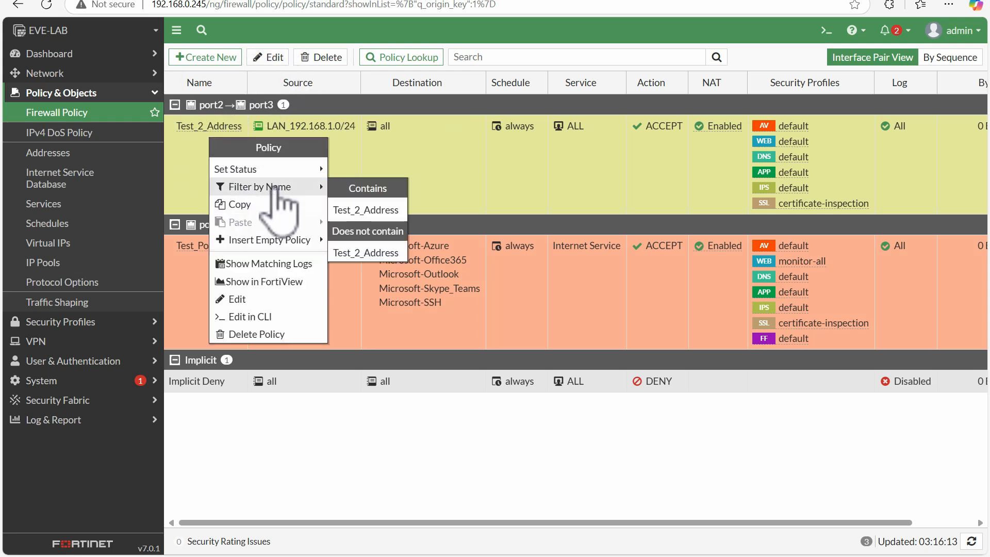
pyautogui.moveTo(263, 168)
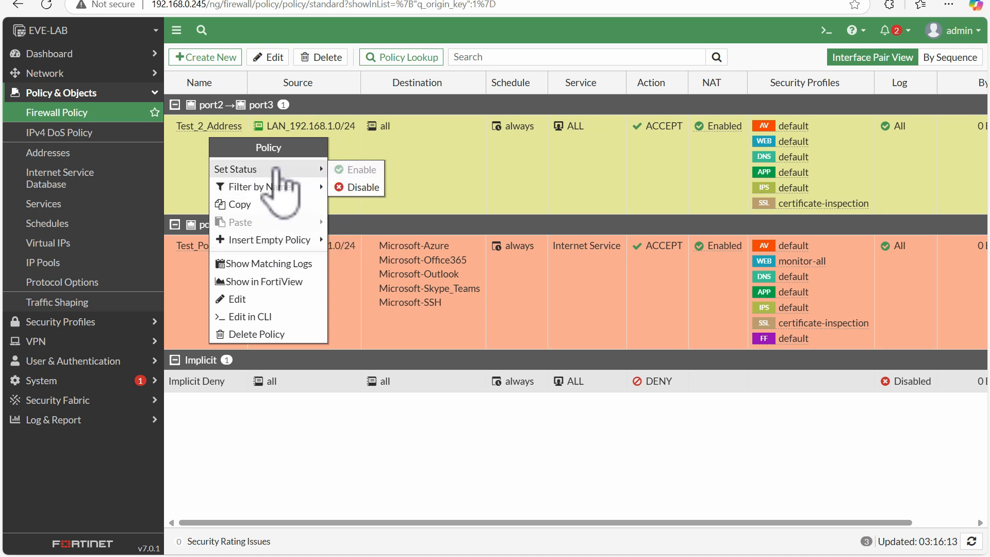
pyautogui.moveTo(316, 190)
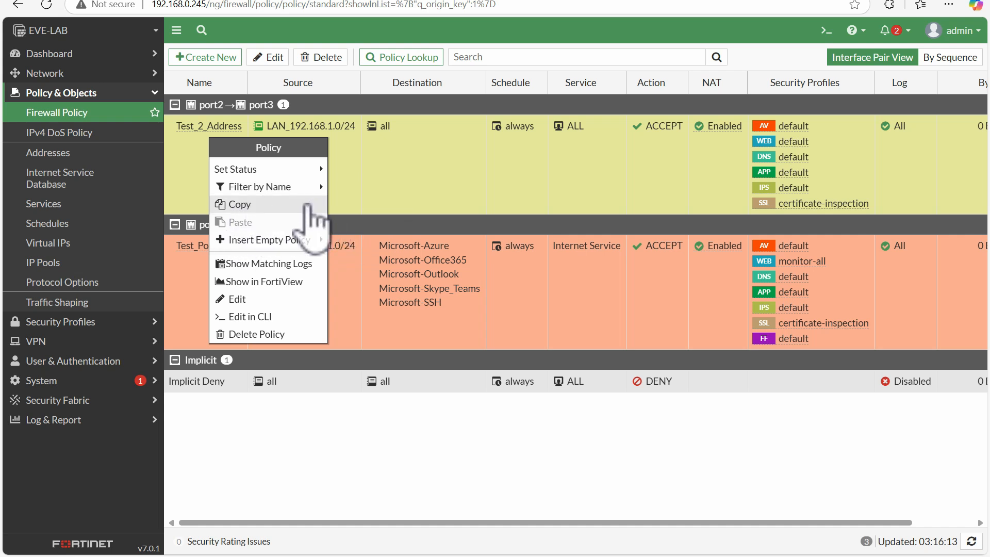
pyautogui.moveTo(293, 244)
pyautogui.click(341, 258)
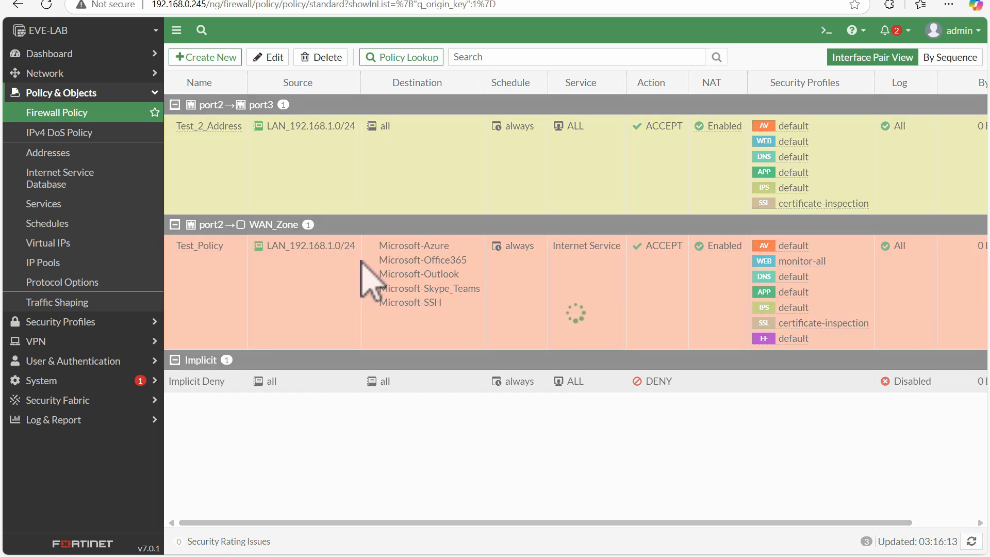
# Step: Show the matching logs for Test_2_Address, then return to the Firewall Policy list
pyautogui.rightClick(198, 159)
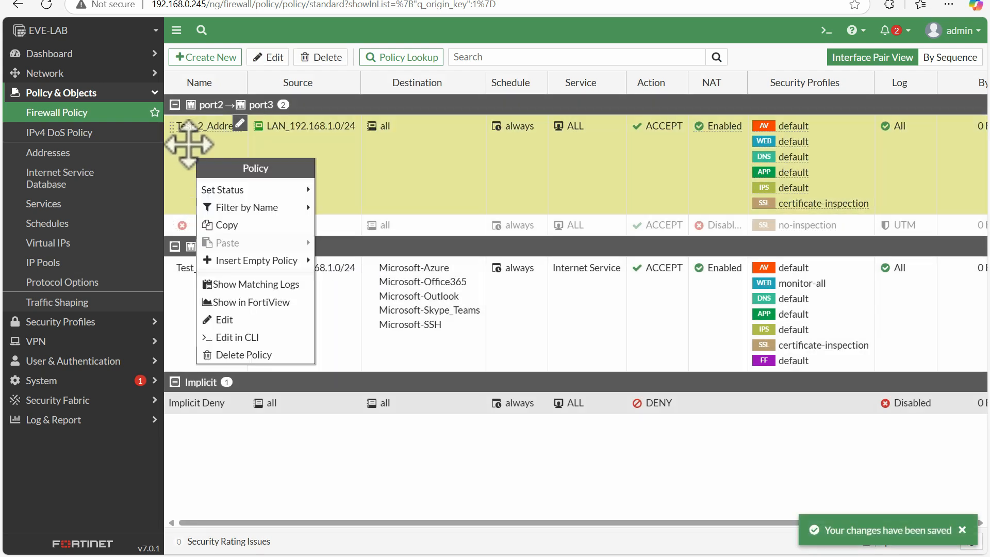
pyautogui.click(256, 286)
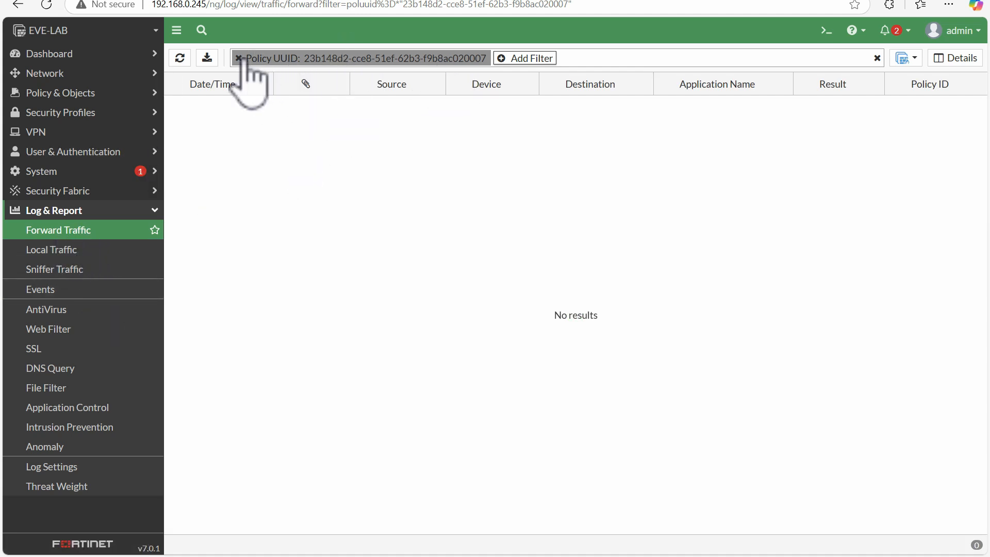
pyautogui.click(83, 93)
pyautogui.click(75, 114)
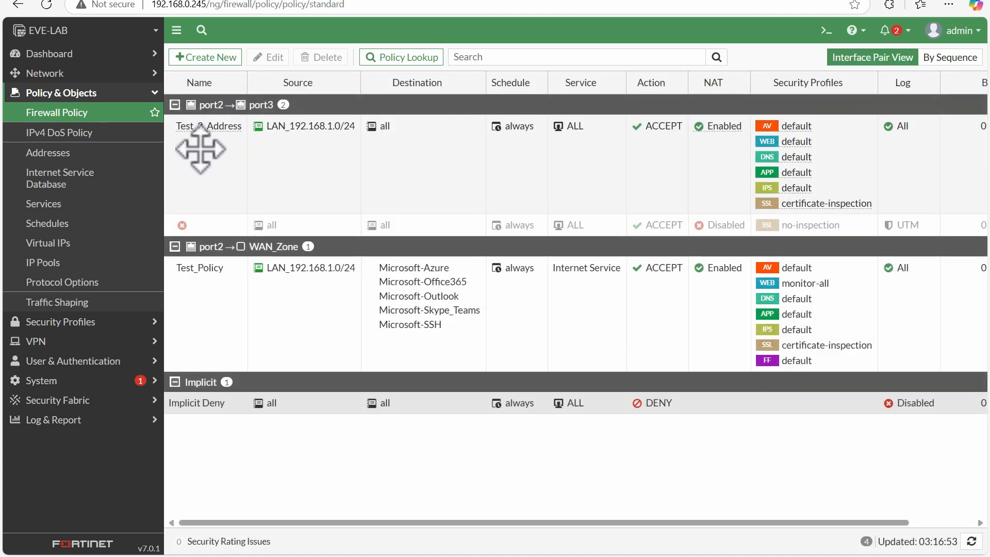
# Step: Open Test_2_Address for editing and go back to the Firewall Policy list without changes
pyautogui.rightClick(200, 149)
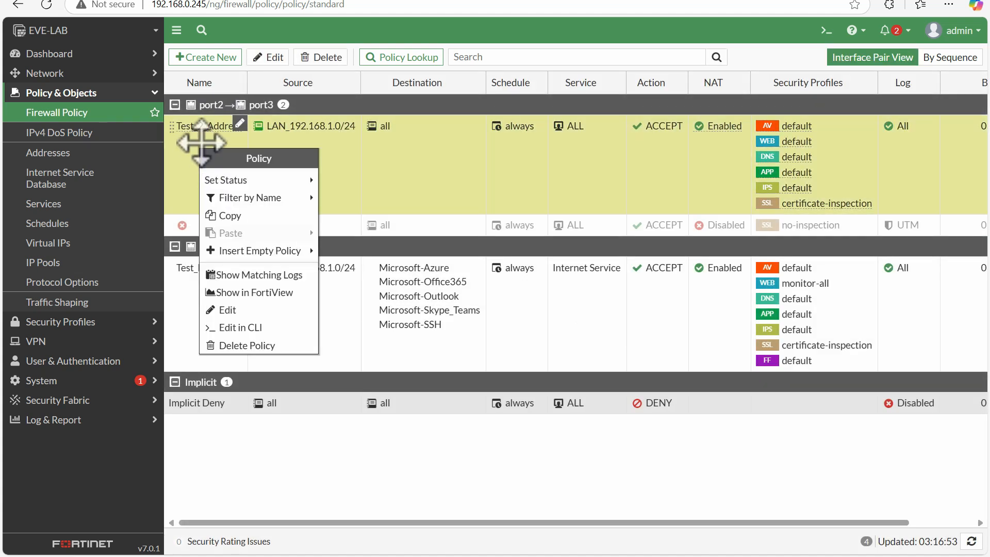
pyautogui.click(249, 312)
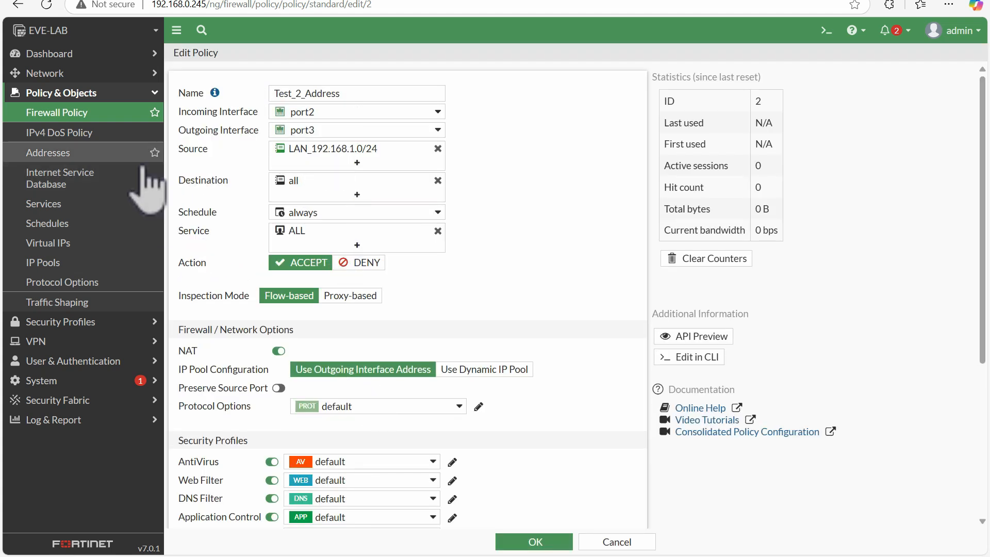
pyautogui.click(89, 113)
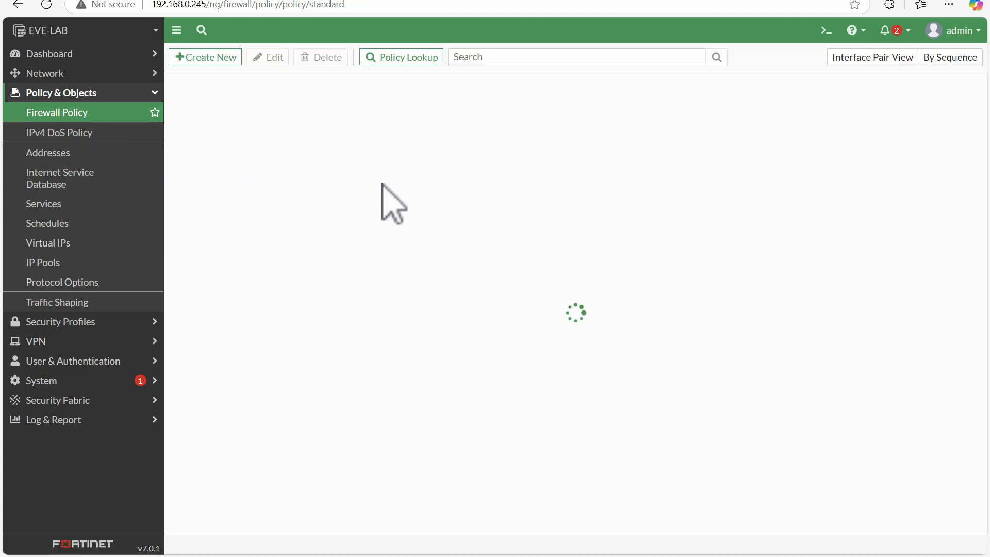
# Step: Open Test_2_Address in the CLI console, highlight sections of its configuration, and minimize the console
pyautogui.rightClick(199, 166)
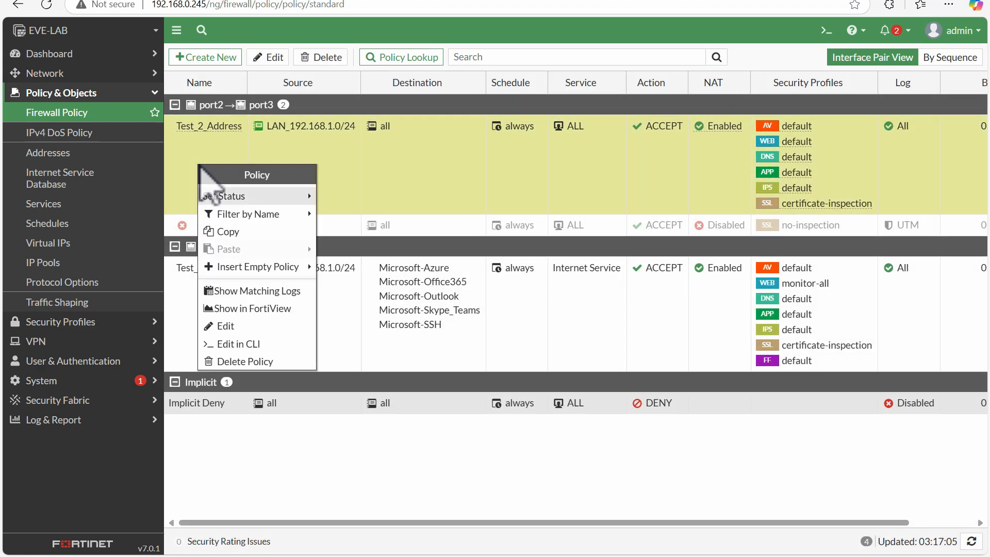
pyautogui.click(242, 344)
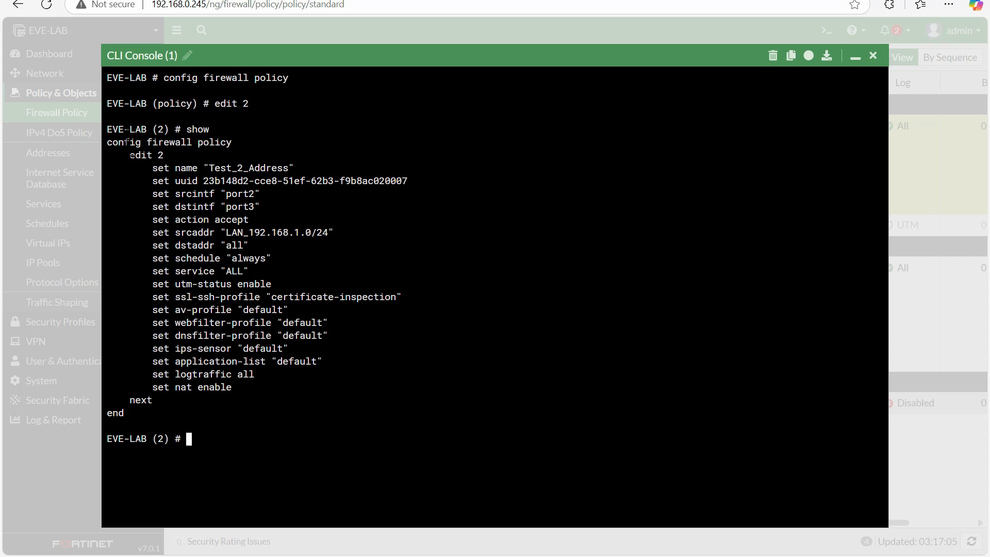
pyautogui.moveTo(191, 78); pyautogui.dragTo(286, 336)
pyautogui.click(176, 174)
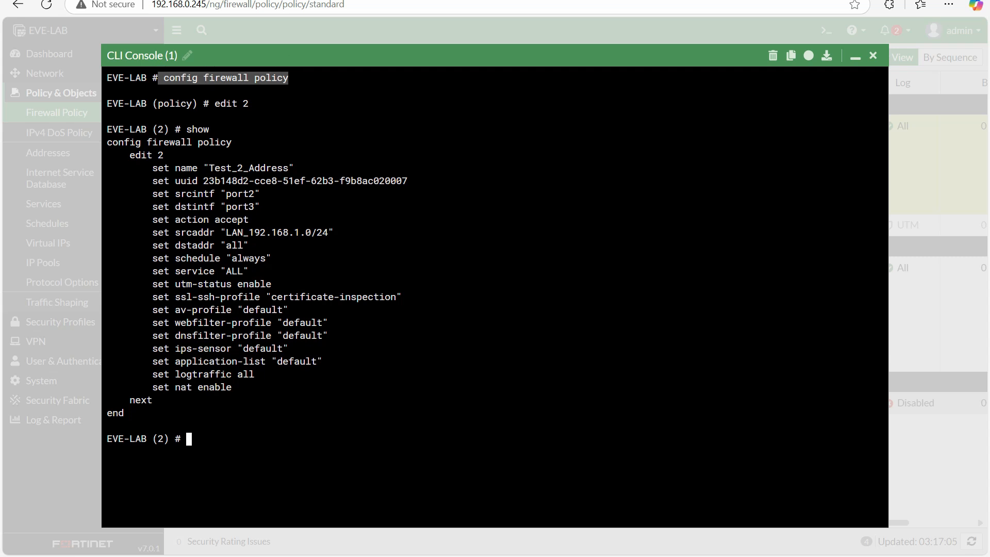
pyautogui.click(300, 95)
pyautogui.moveTo(301, 77); pyautogui.dragTo(153, 76)
pyautogui.moveTo(249, 103); pyautogui.dragTo(212, 103)
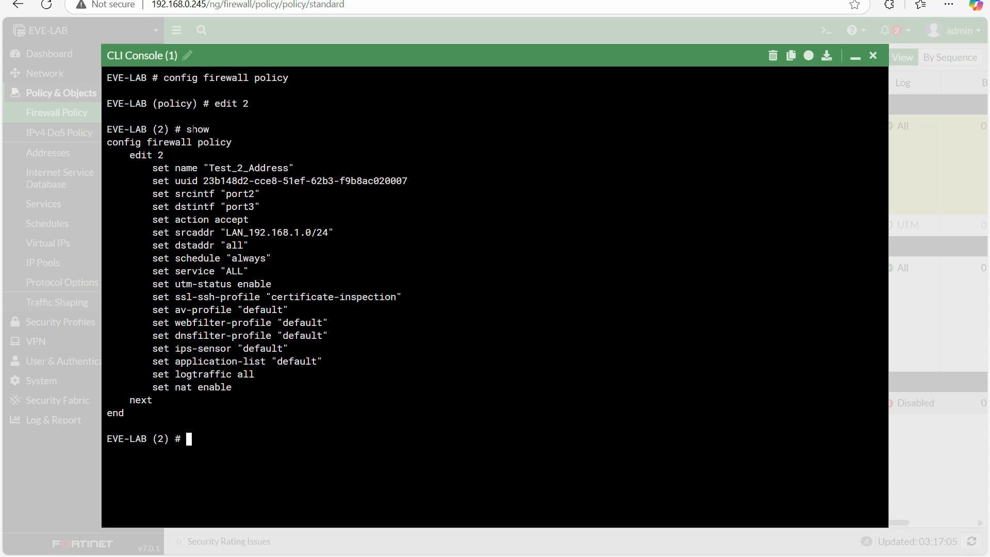
pyautogui.moveTo(138, 142); pyautogui.dragTo(291, 402)
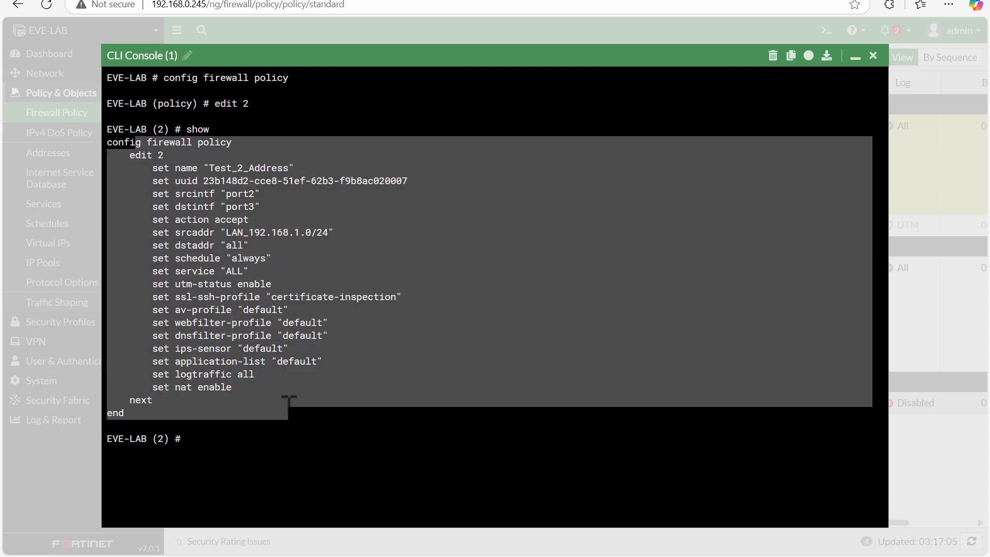
pyautogui.click(289, 406)
pyautogui.moveTo(168, 142); pyautogui.dragTo(245, 281)
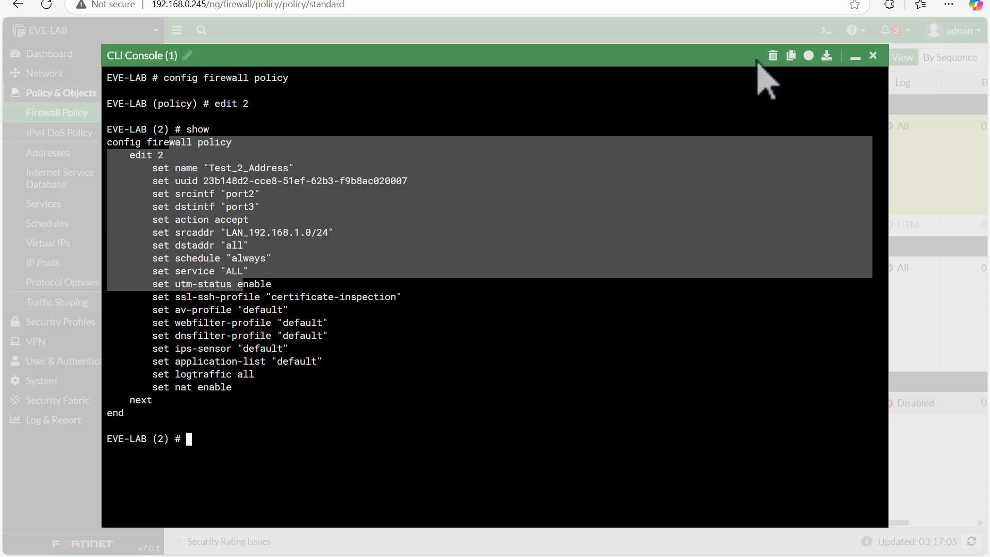
pyautogui.click(855, 58)
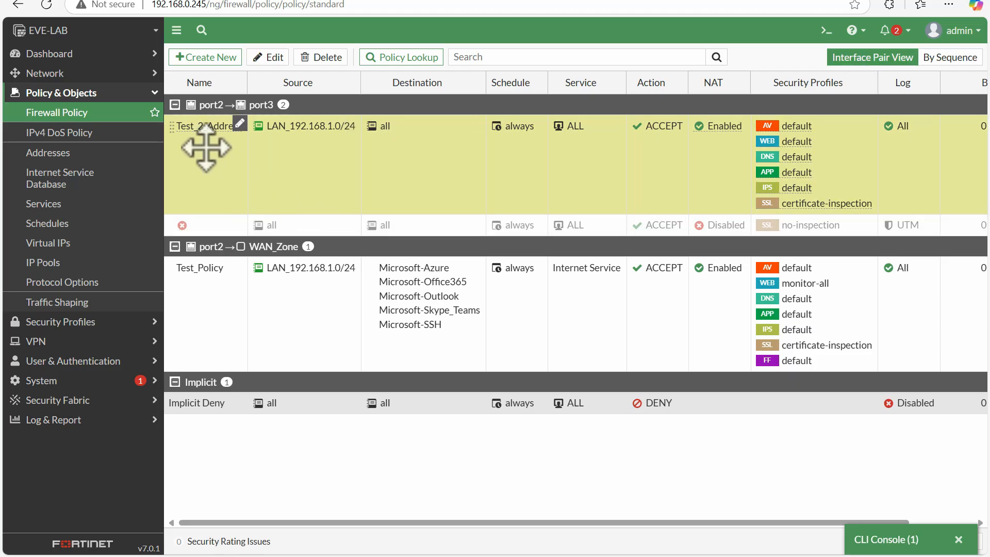
# Step: Open Test_2_Address's edit page, review its security profile and logging options, and cancel without changes
pyautogui.rightClick(206, 148)
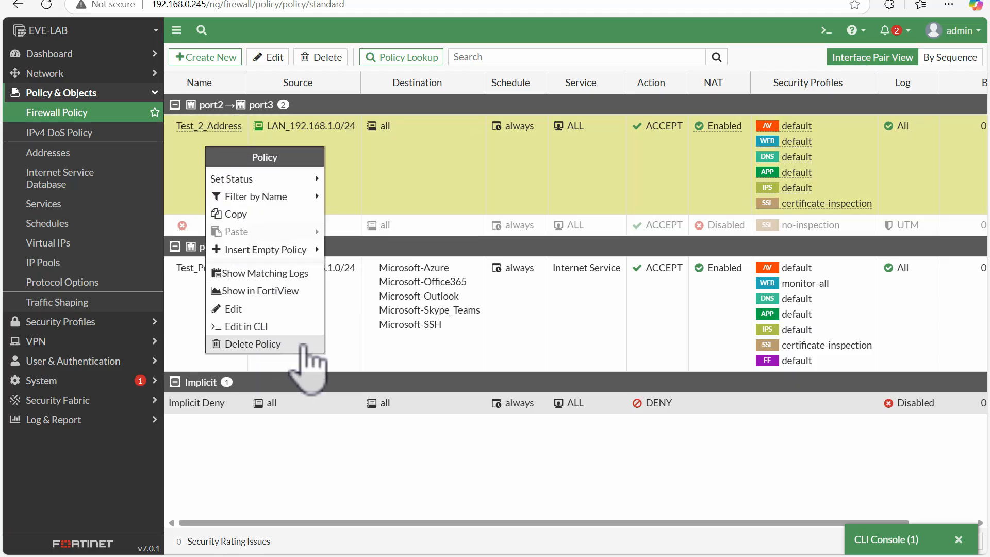
pyautogui.click(311, 428)
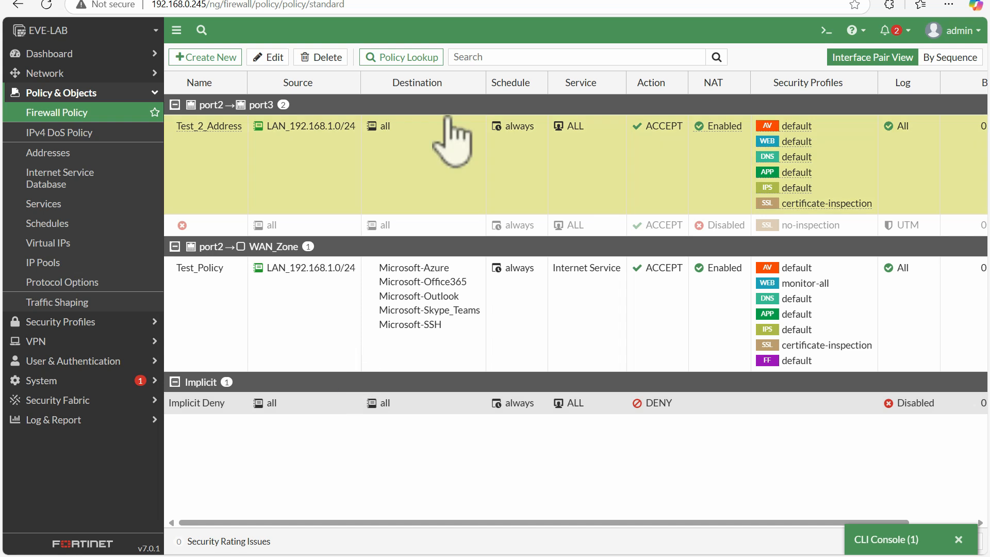
pyautogui.doubleClick(211, 129)
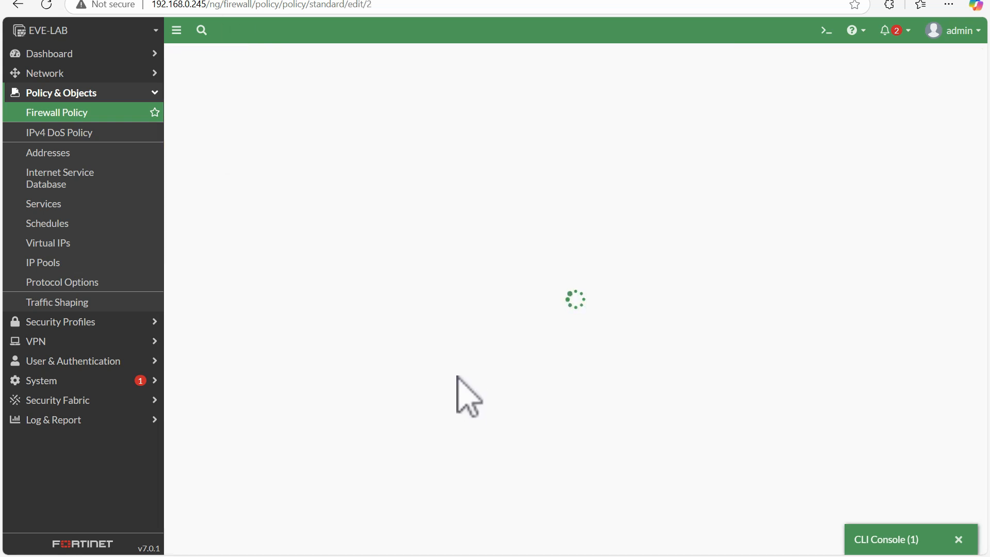
pyautogui.moveTo(970, 236); pyautogui.dragTo(971, 372)
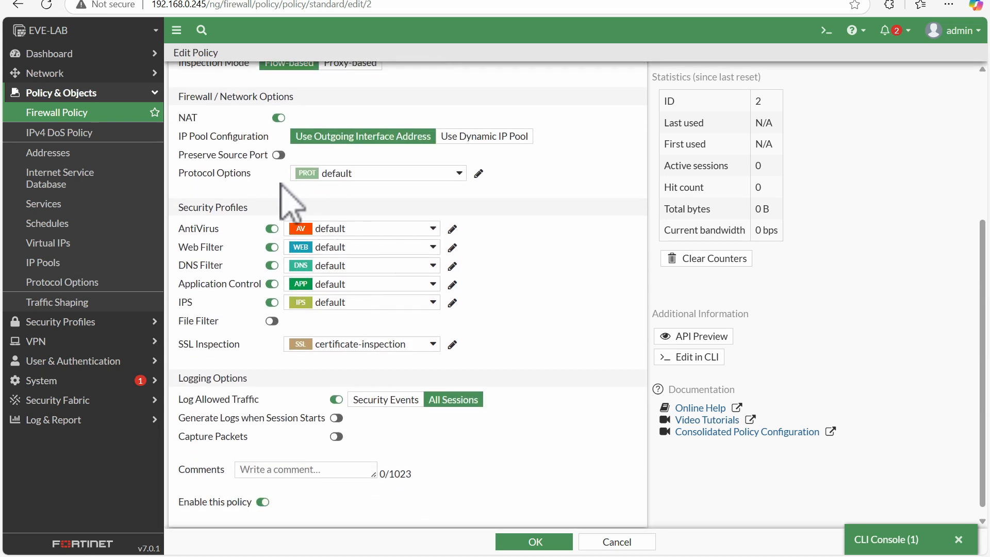
pyautogui.click(623, 542)
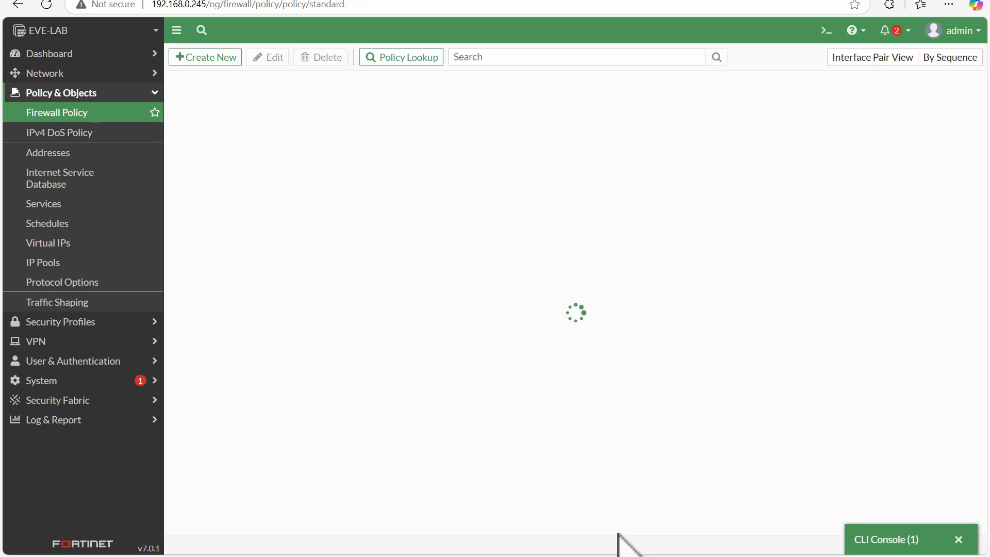